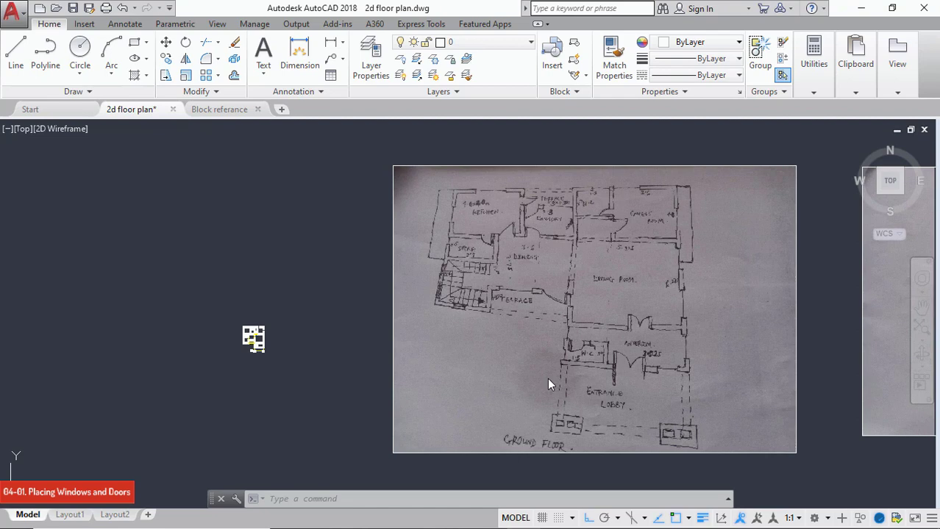
Step: Switch to the Block referance drawing and look through its block collections for the plan-view door blocks
scroll(255, 339, "up", 10)
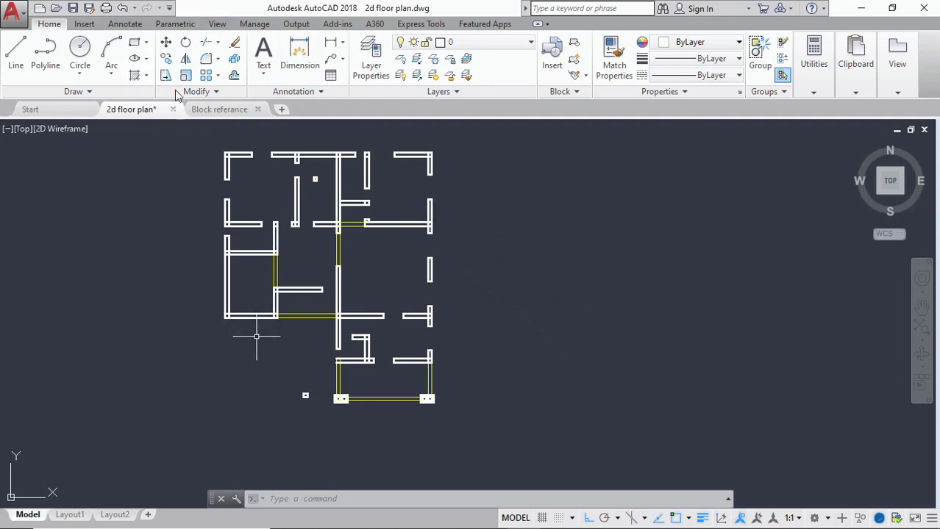
left_click(230, 109)
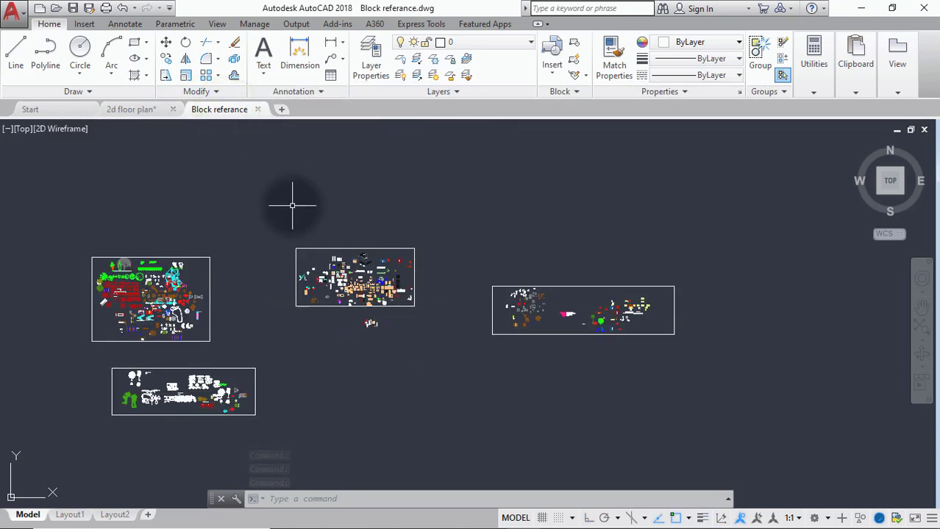
scroll(145, 294, "up", 5)
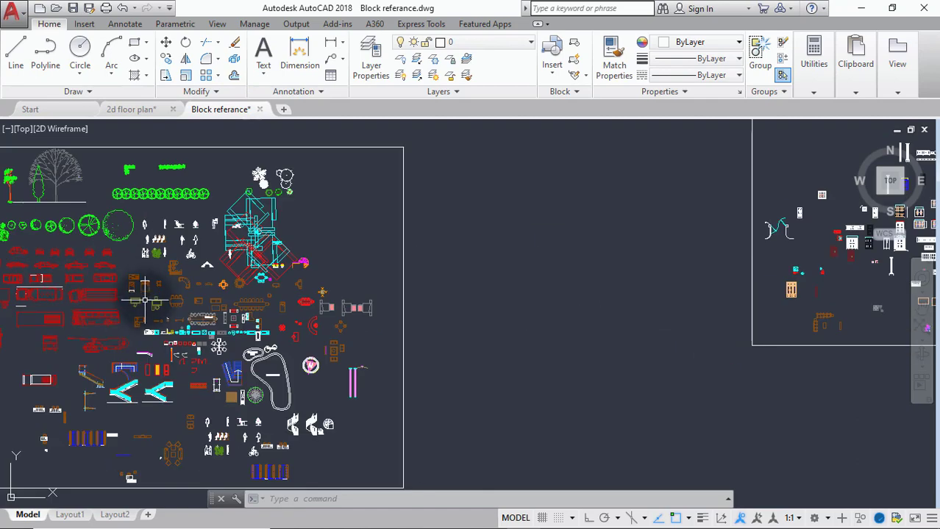
middle_click_drag(82, 326, 301, 313)
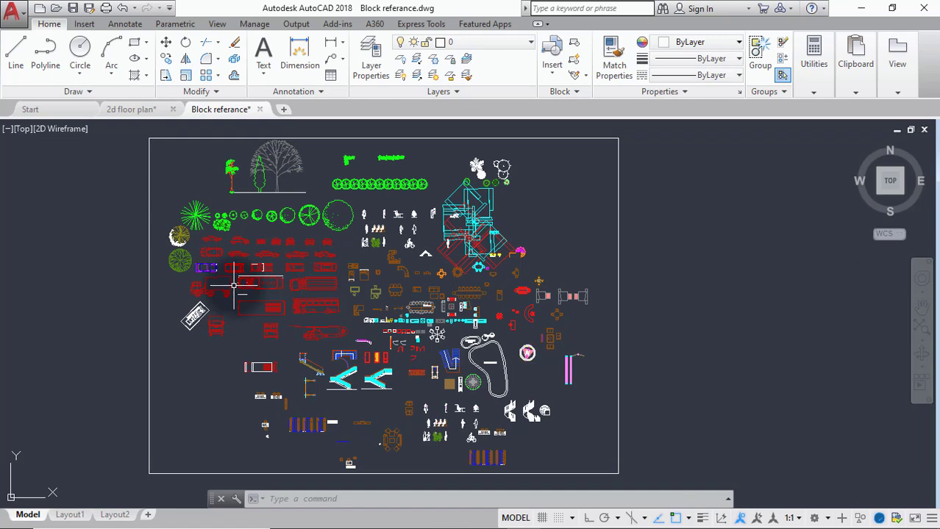
scroll(234, 287, "down", 5)
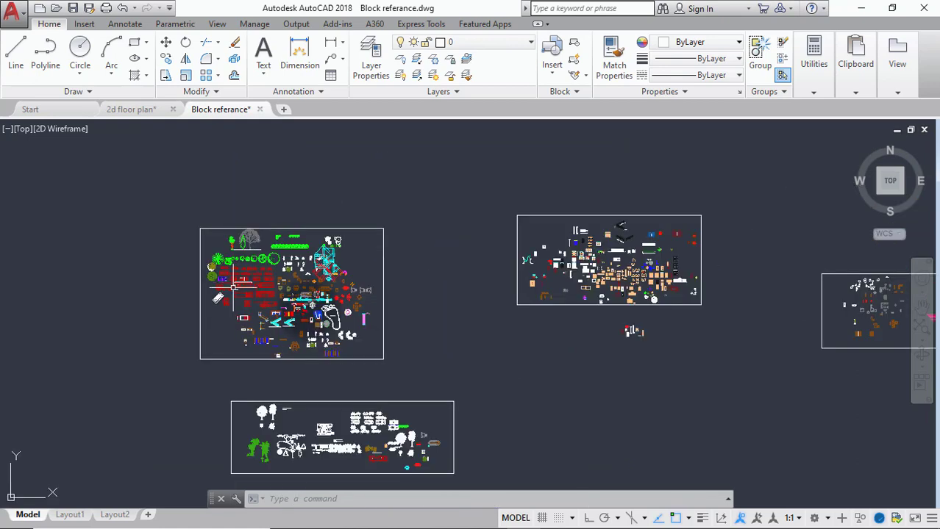
scroll(412, 312, "down", 2)
mouse_move(386, 297)
middle_mouse_down()
mouse_move(220, 235)
mouse_move(208, 240)
middle_mouse_up()
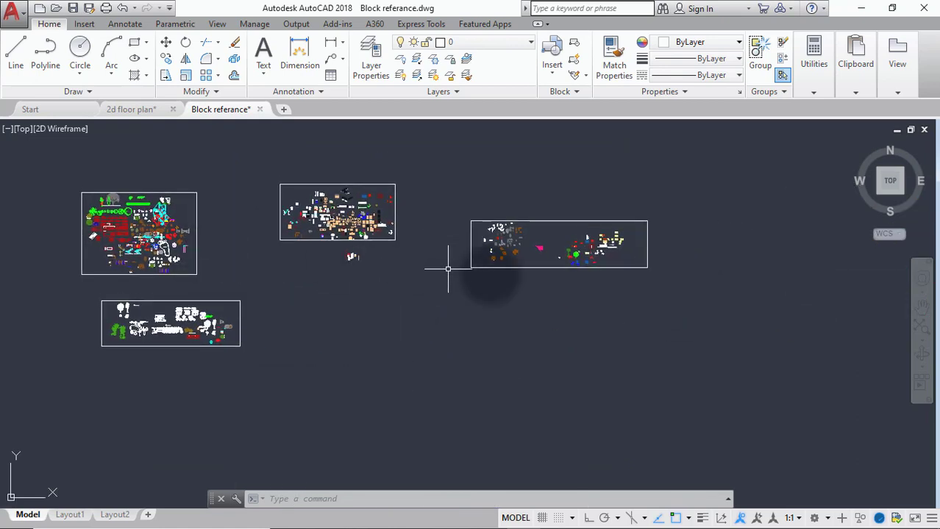
scroll(633, 276, "up", 5)
scroll(626, 286, "up", 2)
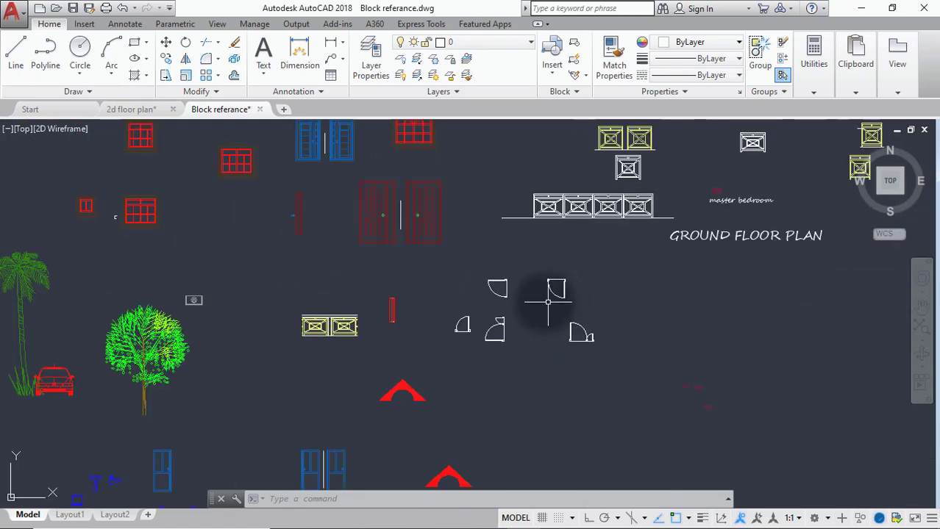
scroll(543, 301, "up", 3)
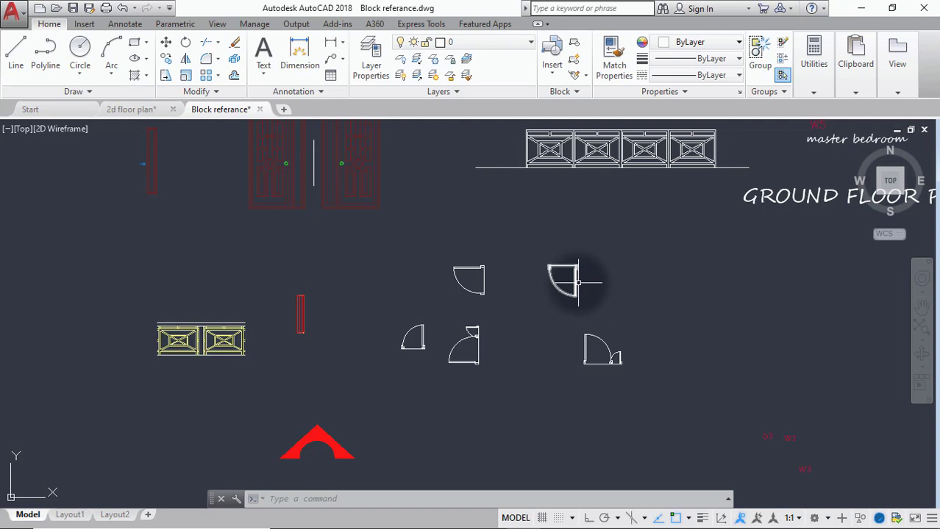
Step: Select the five plan-view door blocks grouped below the door elevations and copy them to the clipboard
left_click(573, 285)
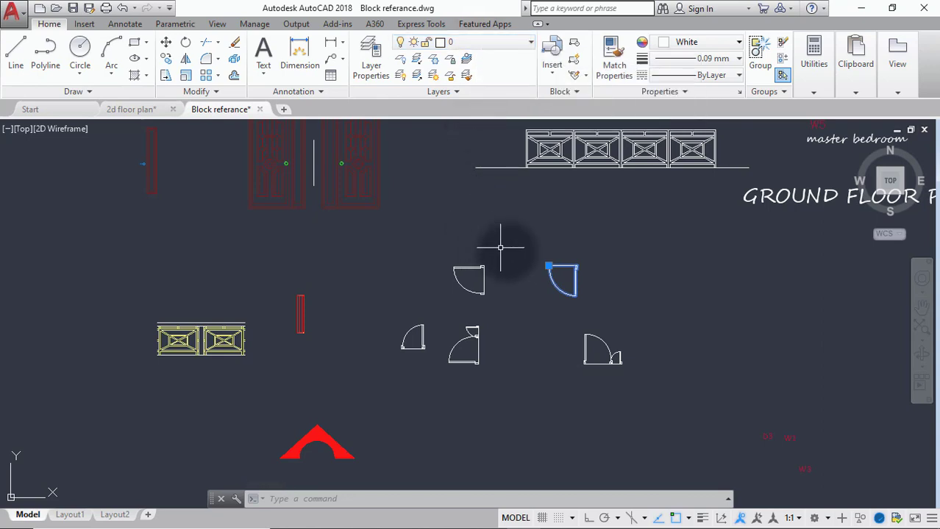
left_click(653, 237)
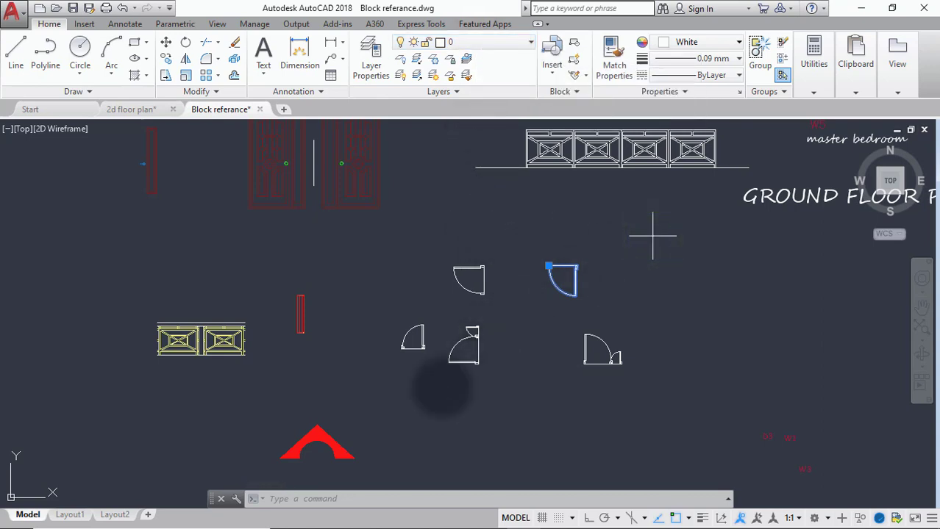
left_click(376, 430)
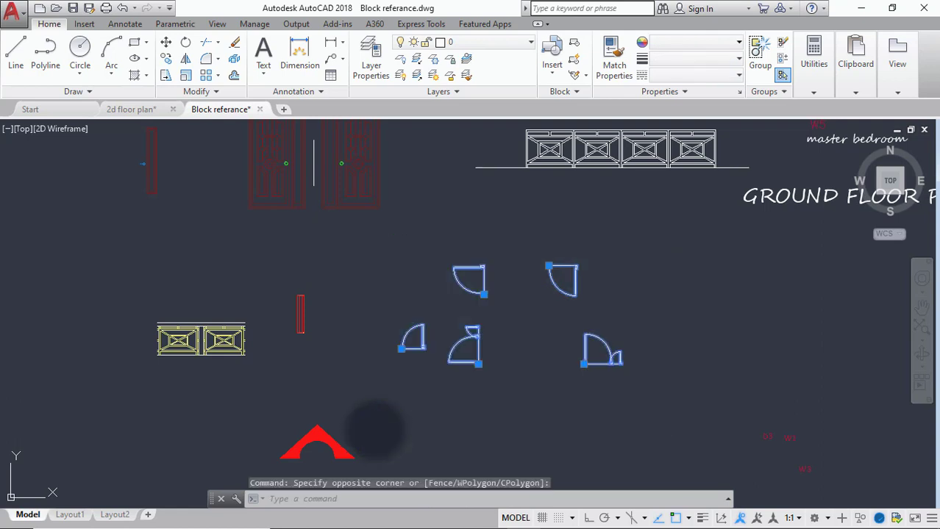
key("ctrl+c")
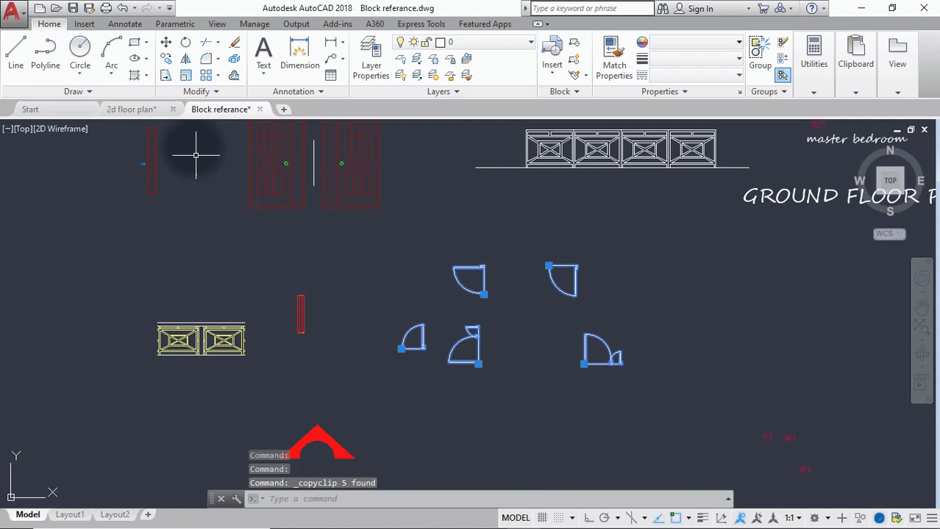
Step: Paste the copied door blocks into the 2d floor plan drawing, in the empty space west of the plan
left_click(147, 109)
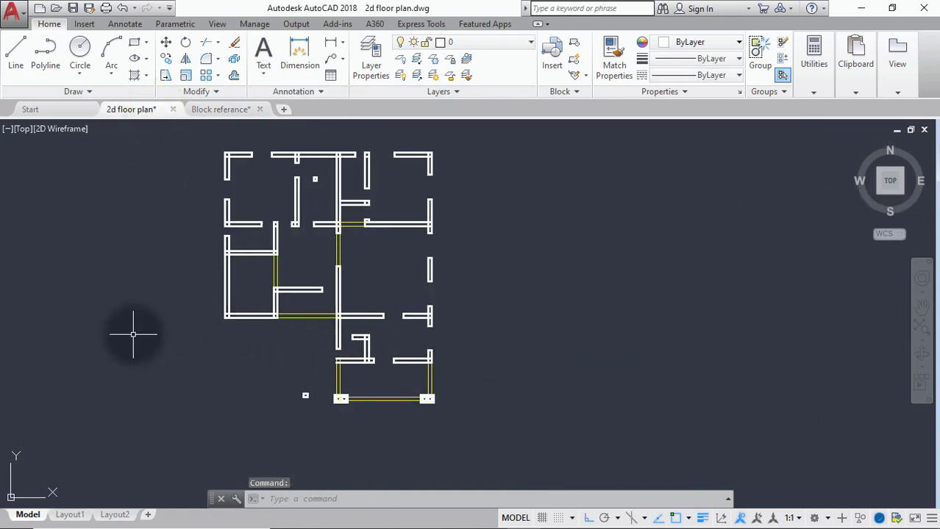
key("ctrl+v")
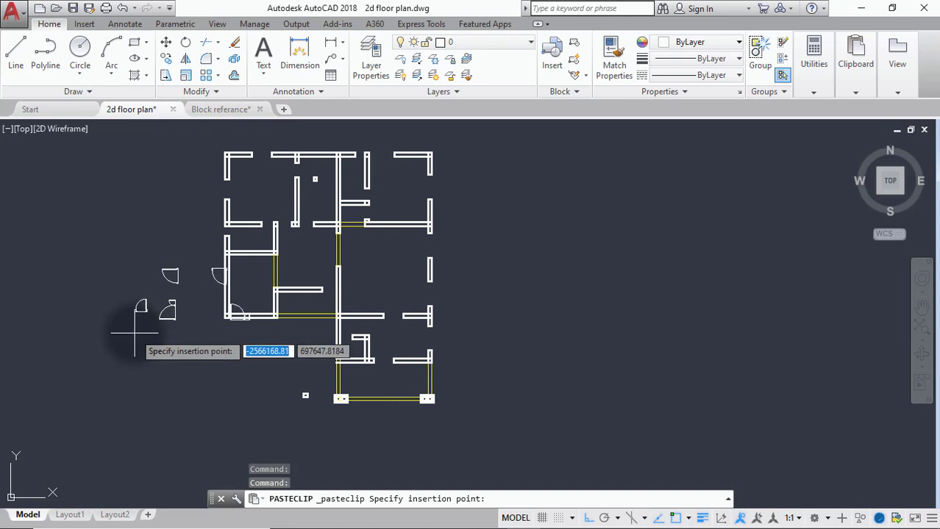
left_click(56, 284)
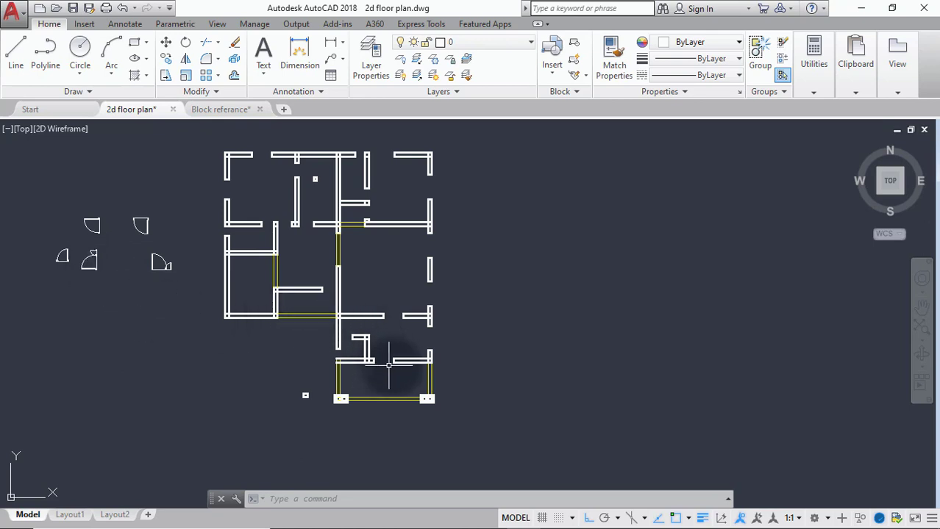
Step: Measure the width of the door opening in the wall between the entrance lobby and the foyer with DIST
scroll(391, 376, "up", 4)
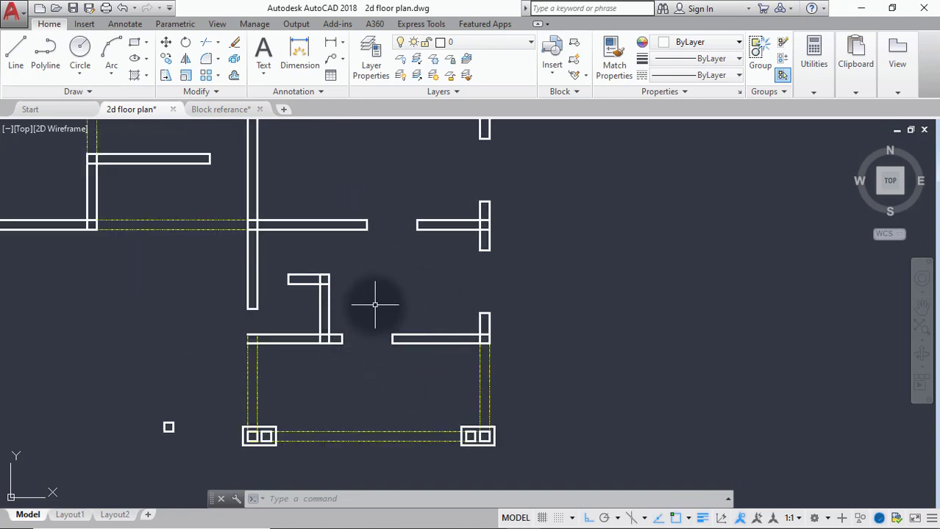
type("dd")
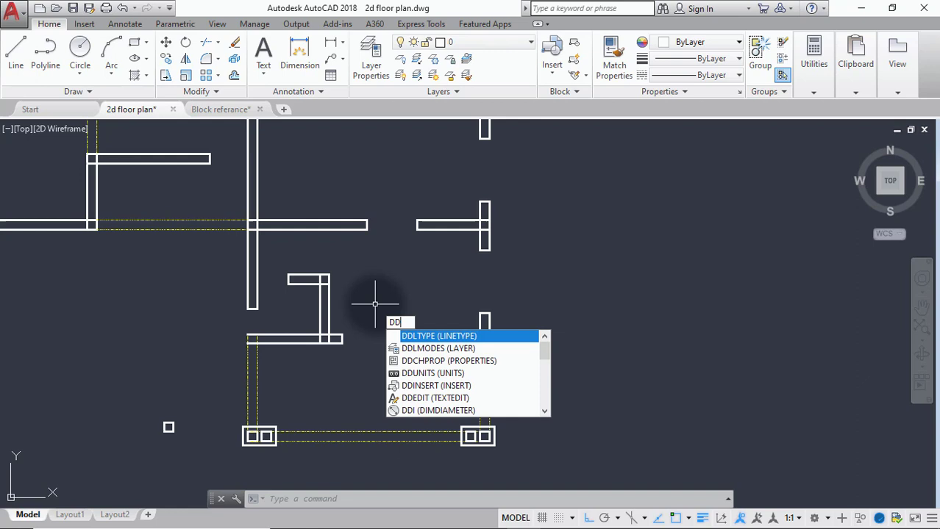
key("BackSpace")
type("i")
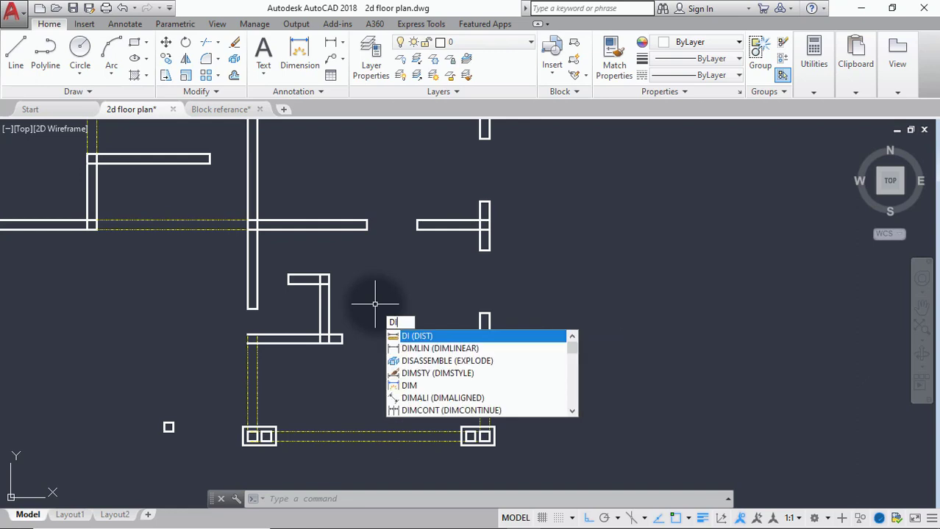
key("Return")
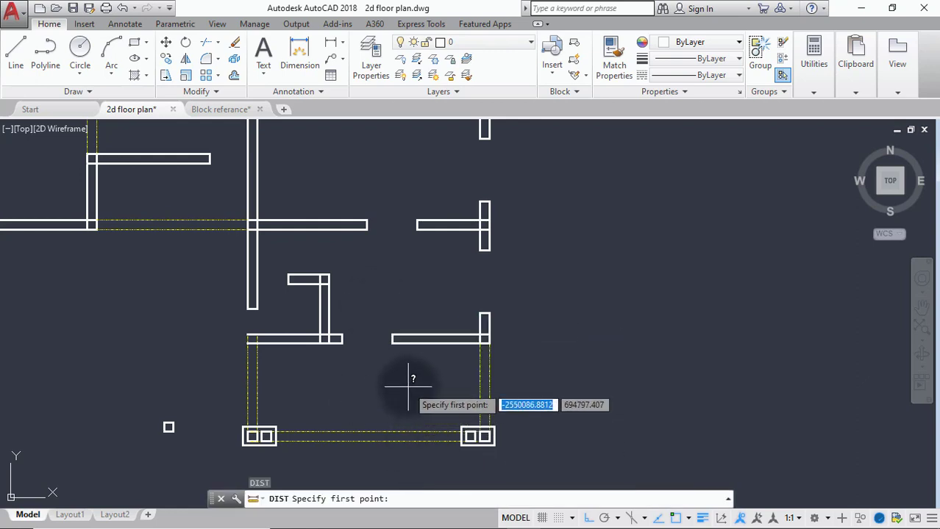
left_click(390, 343)
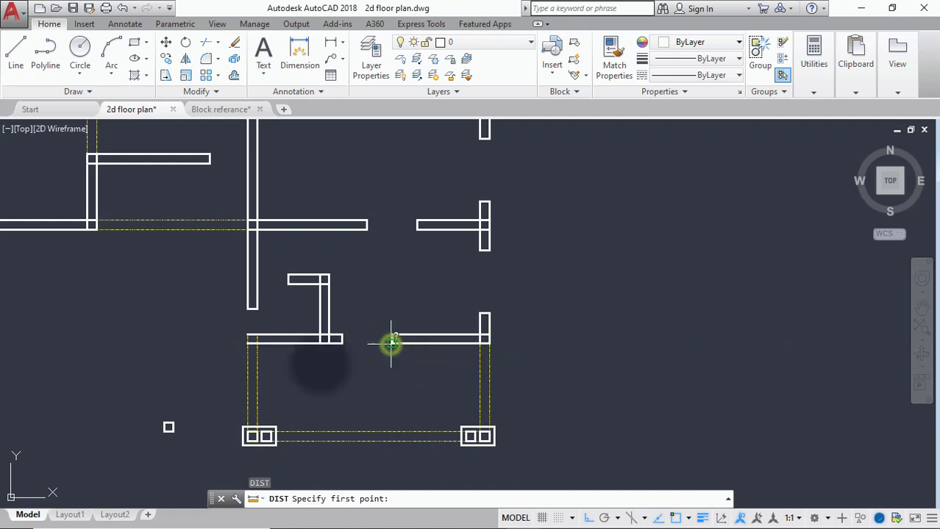
left_click(343, 340)
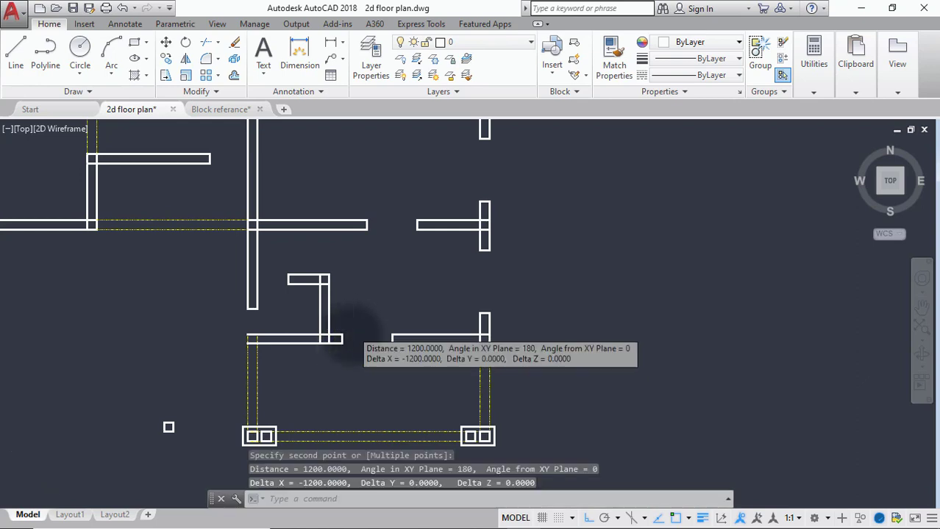
Step: Measure the overall width of the pasted unequal double-leaf door block nearest the plan, from its small-leaf frame to its large-leaf frame
scroll(272, 331, "down", 6)
scroll(208, 351, "up", 3)
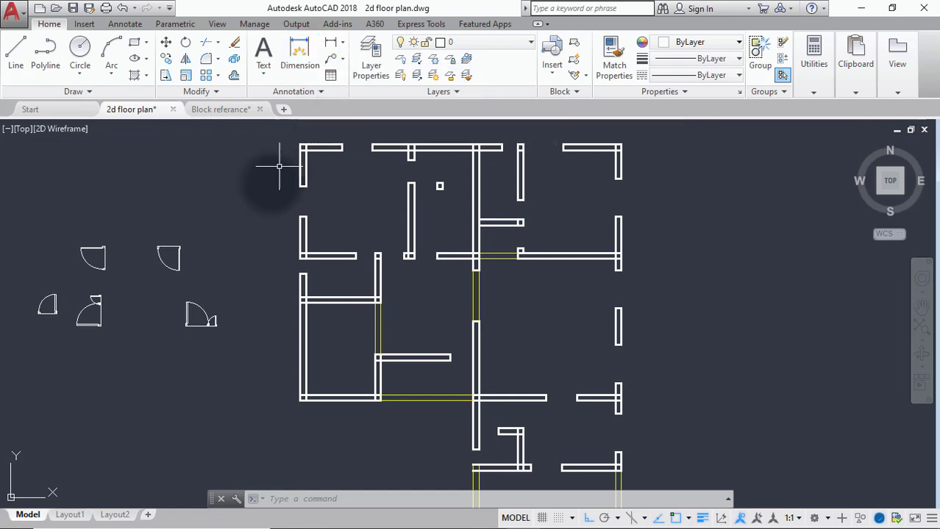
type("d")
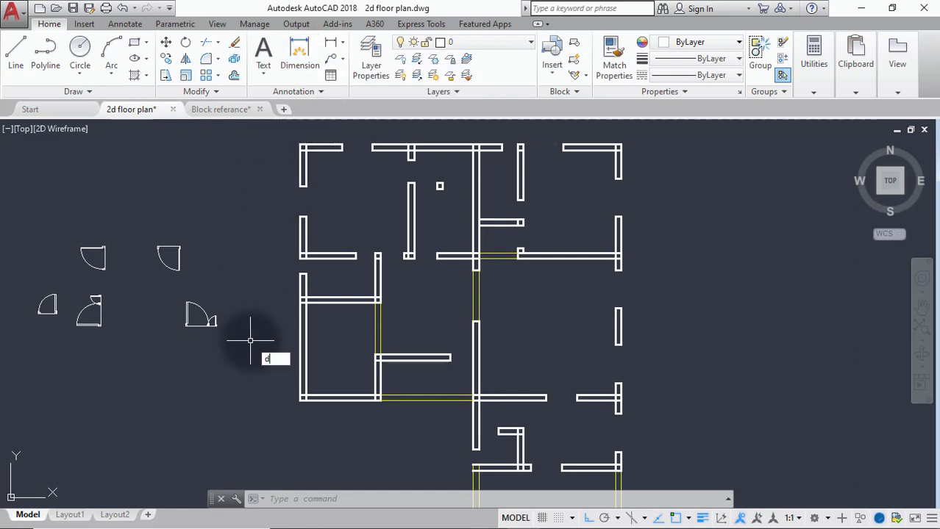
type("ist")
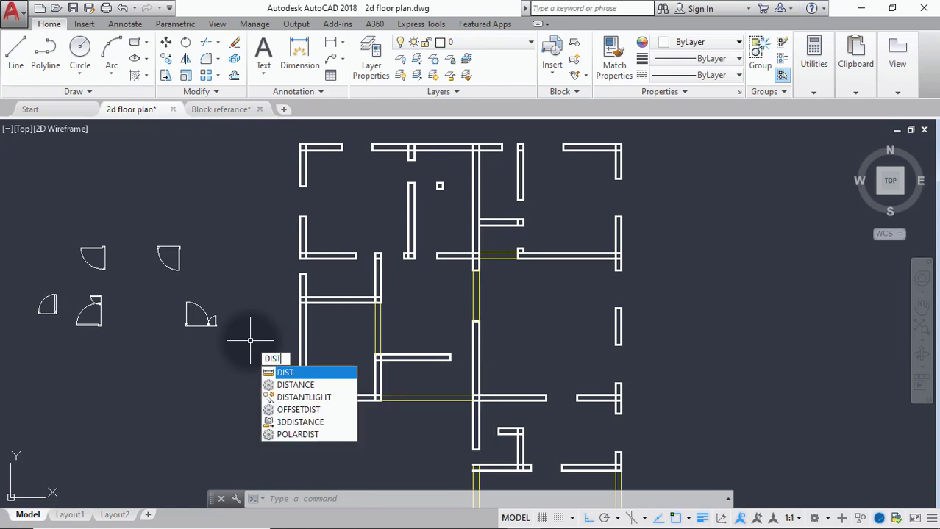
key("Return")
scroll(206, 316, "up", 6)
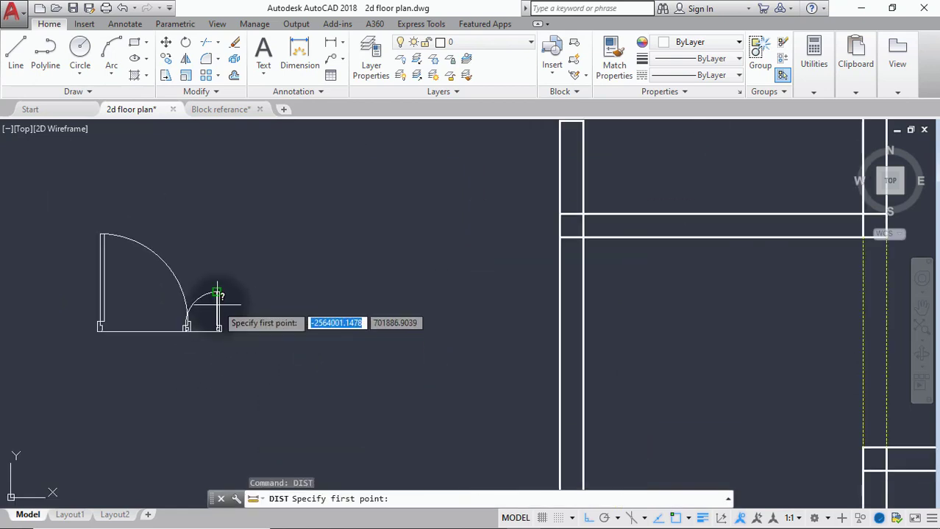
scroll(221, 331, "up", 3)
left_click(213, 331)
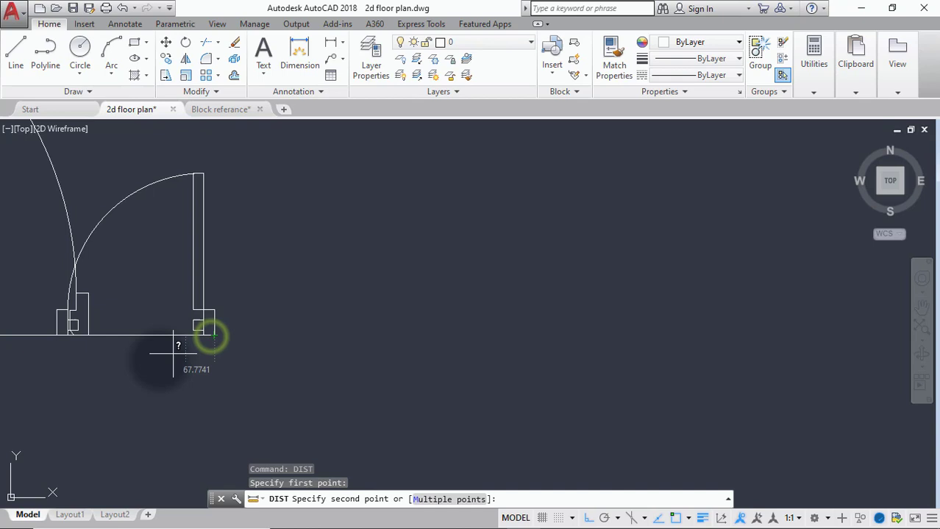
scroll(173, 334, "down", 2)
middle_click_drag(173, 335, 460, 286)
scroll(306, 281, "up", 2)
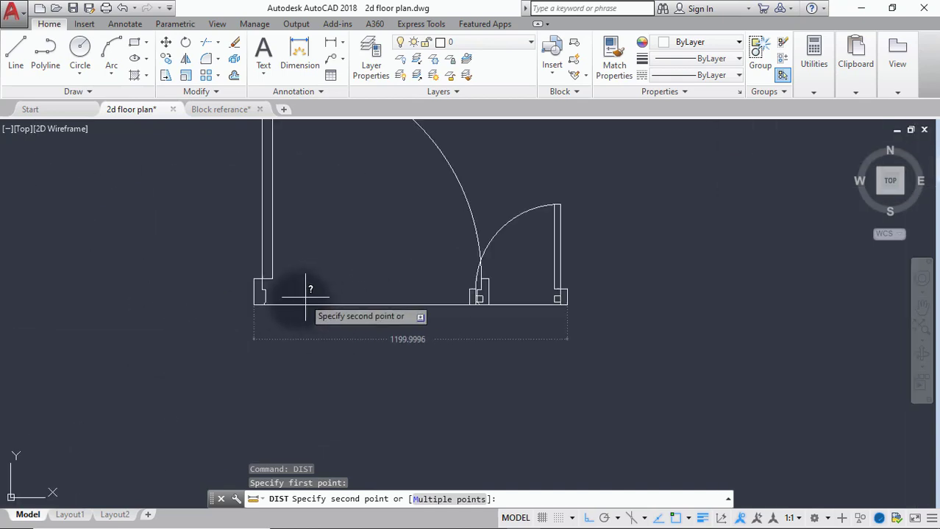
left_click(254, 304)
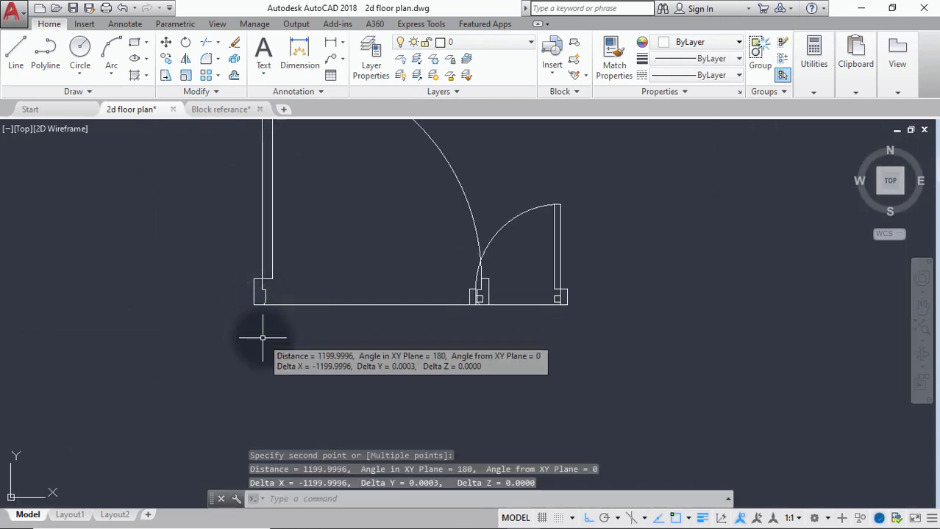
Step: Measure the same double-leaf door again in the opposite direction, starting from the large-leaf frame's outer corner
key("Return")
left_click(254, 304)
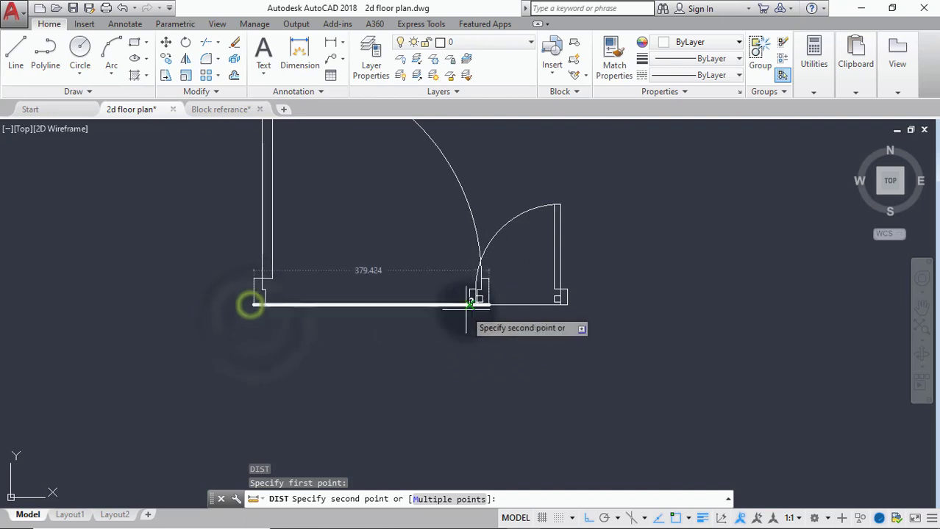
left_click(557, 303)
Step: Measure the overall frame width of the single-leaf door block just above the measured double-leaf door
scroll(489, 339, "down", 6)
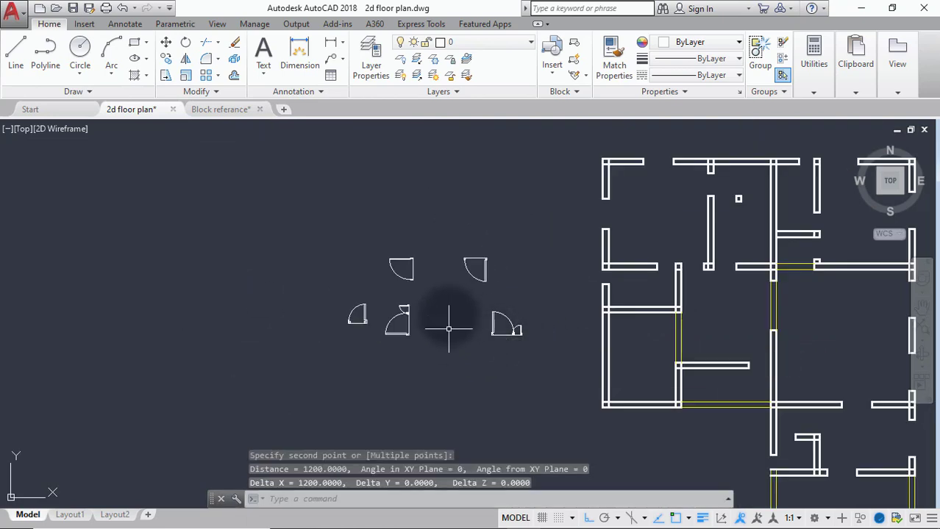
key("Return")
scroll(435, 290, "up", 3)
scroll(551, 210, "down", 3)
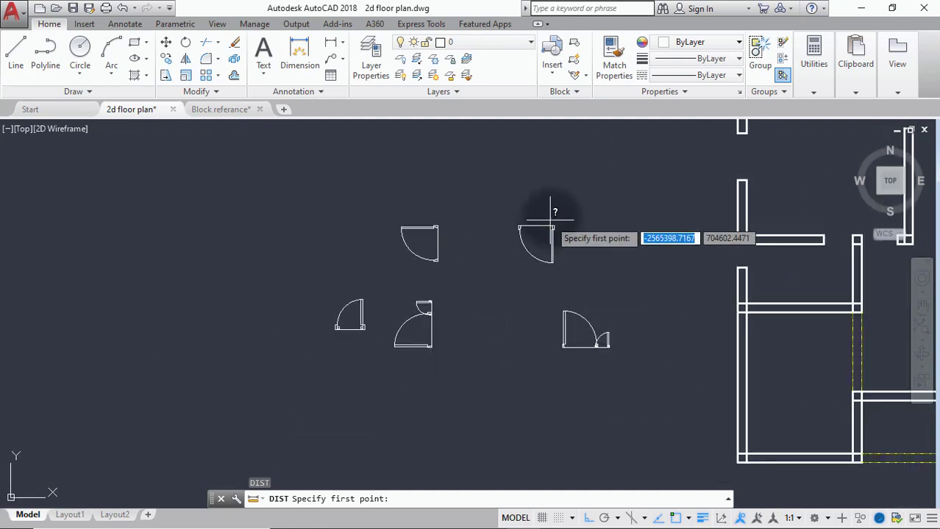
scroll(553, 243, "up", 5)
left_click(553, 272)
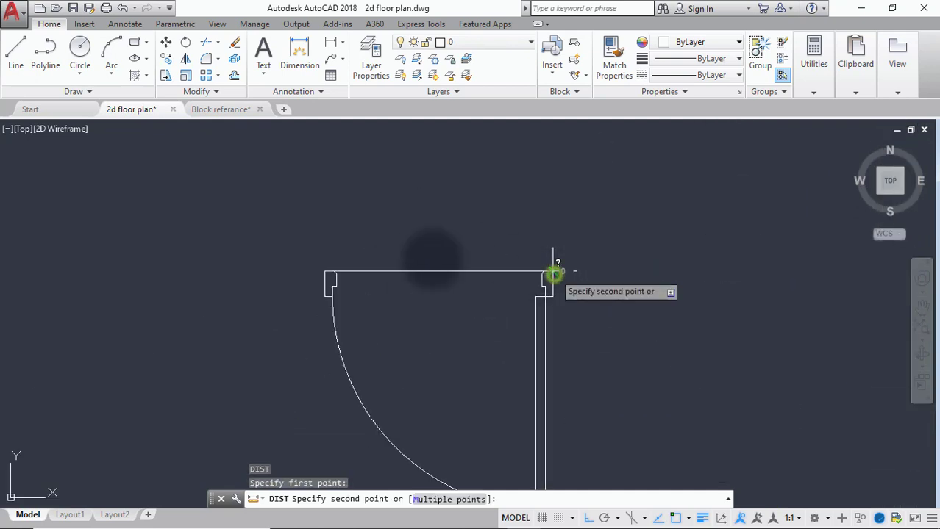
left_click(325, 272)
Step: Measure the overall frame width of the smallest single-leaf door block, the one farthest from the plan
scroll(273, 224, "down", 6)
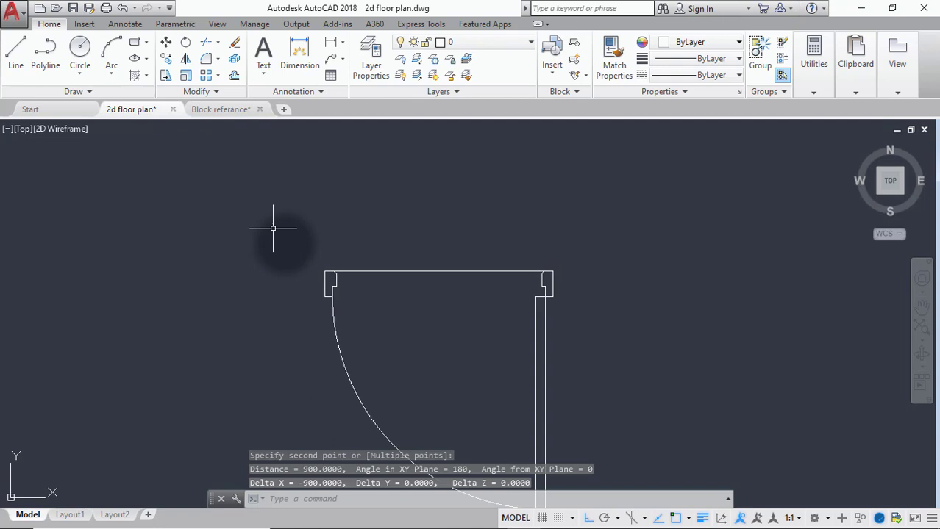
middle_click_drag(295, 229, 480, 234)
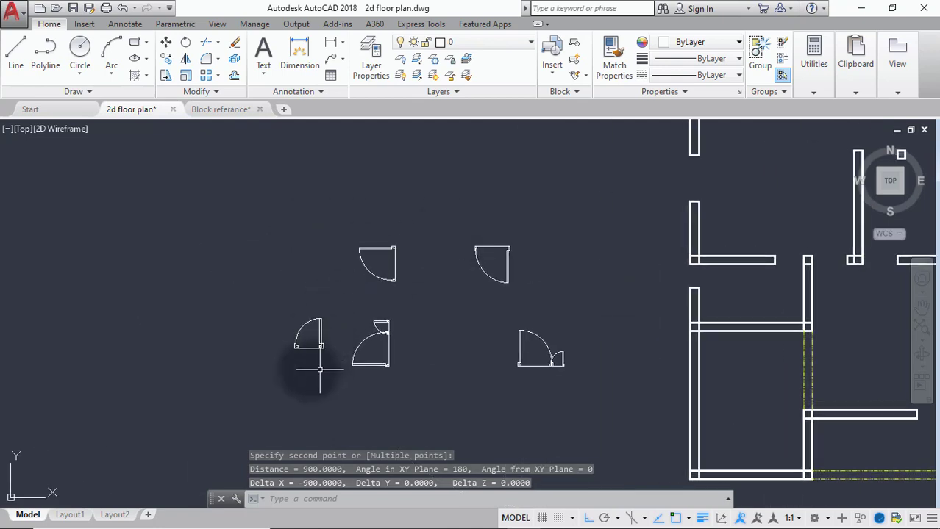
key("space")
scroll(306, 366, "up", 5)
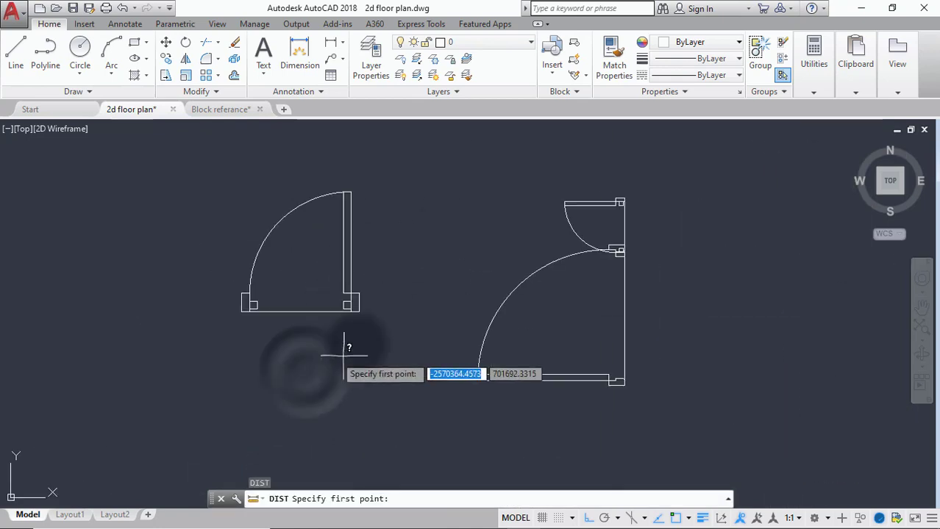
left_click(356, 313)
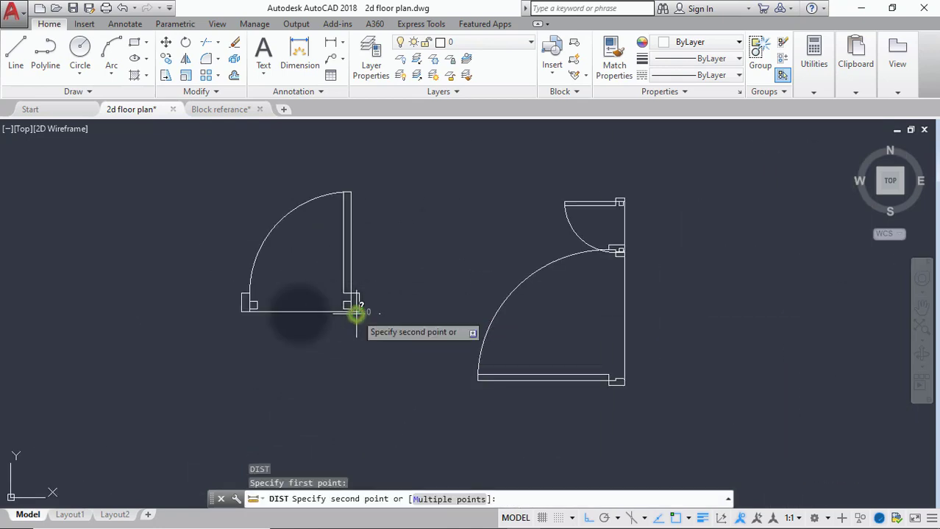
left_click(242, 312)
scroll(241, 335, "down", 4)
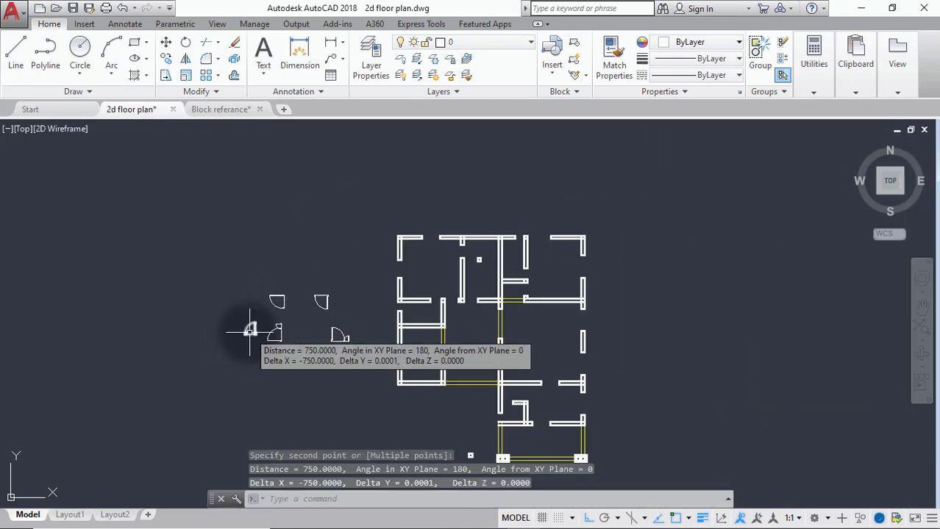
Step: Examine the door positions and swings in the ground-floor sketch and compare them with the plan's openings and the pasted door blocks
middle_click_drag(250, 331, 192, 261)
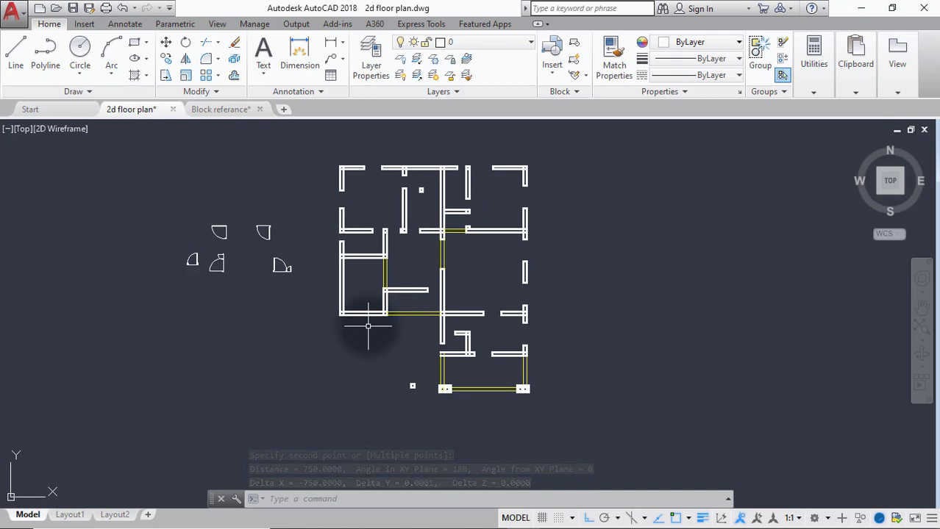
scroll(367, 325, "down", 4)
mouse_move(362, 325)
middle_mouse_down()
mouse_move(281, 291)
mouse_move(247, 294)
middle_mouse_up()
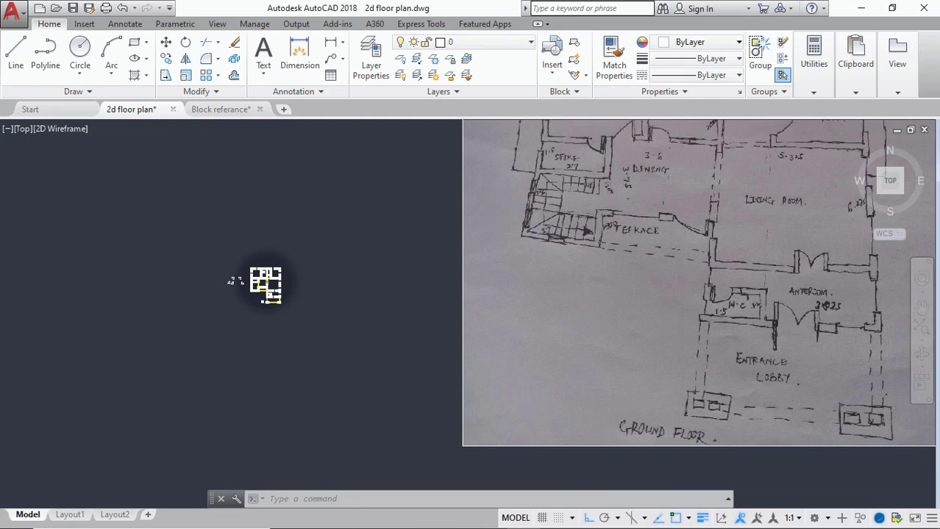
scroll(265, 283, "up", 1)
scroll(266, 283, "down", 2)
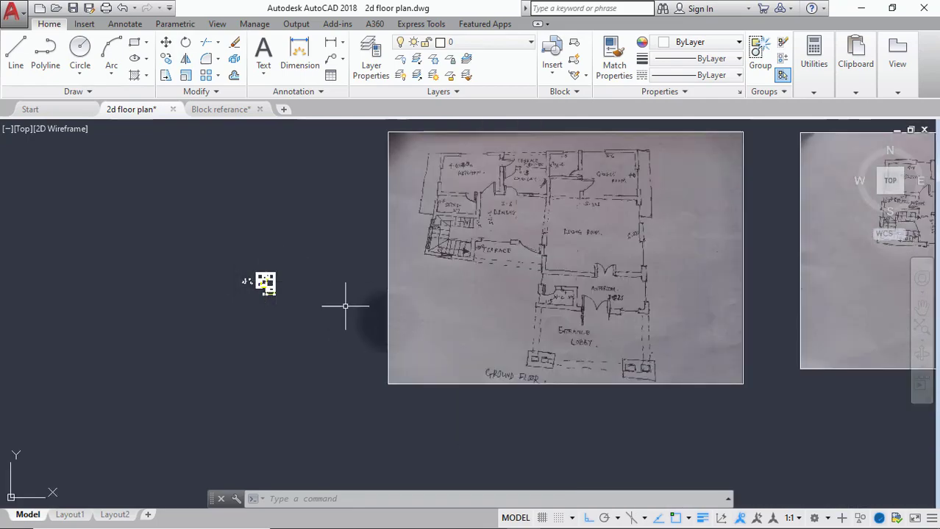
scroll(606, 312, "up", 6)
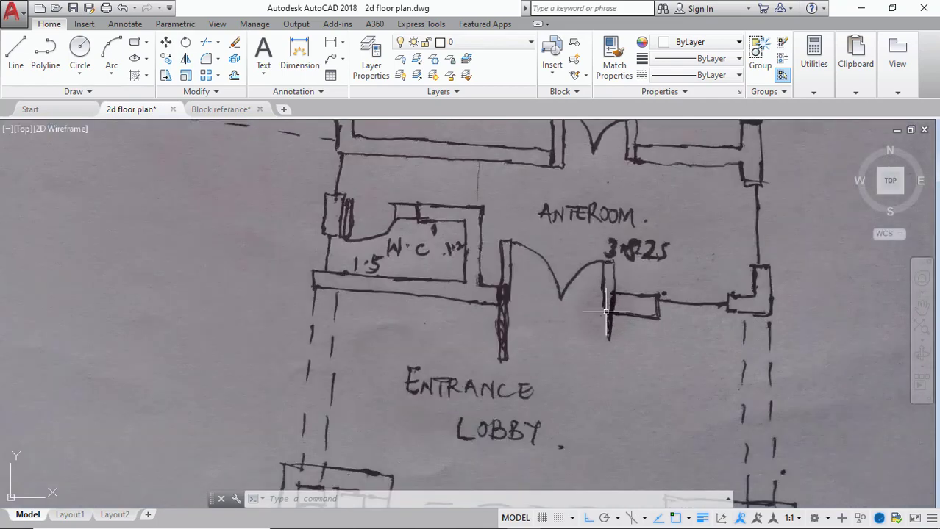
scroll(605, 313, "down", 6)
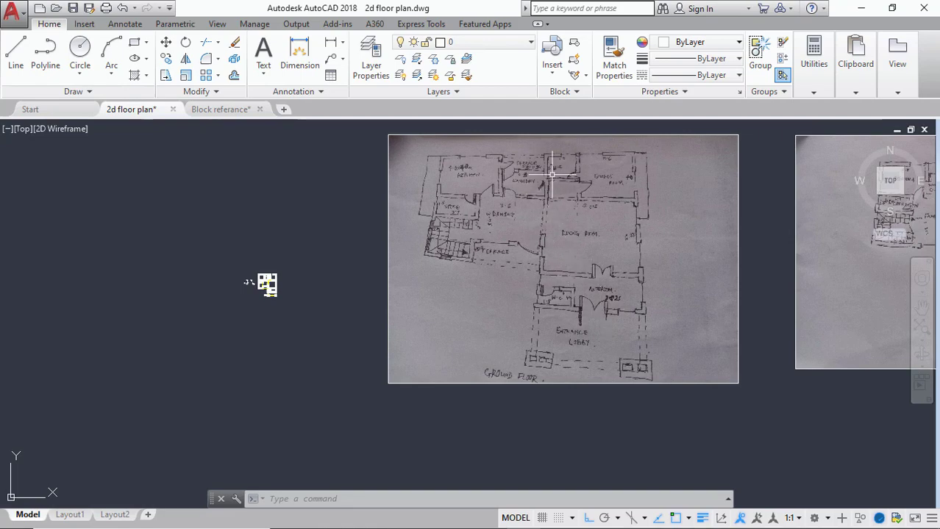
scroll(556, 177, "up", 2)
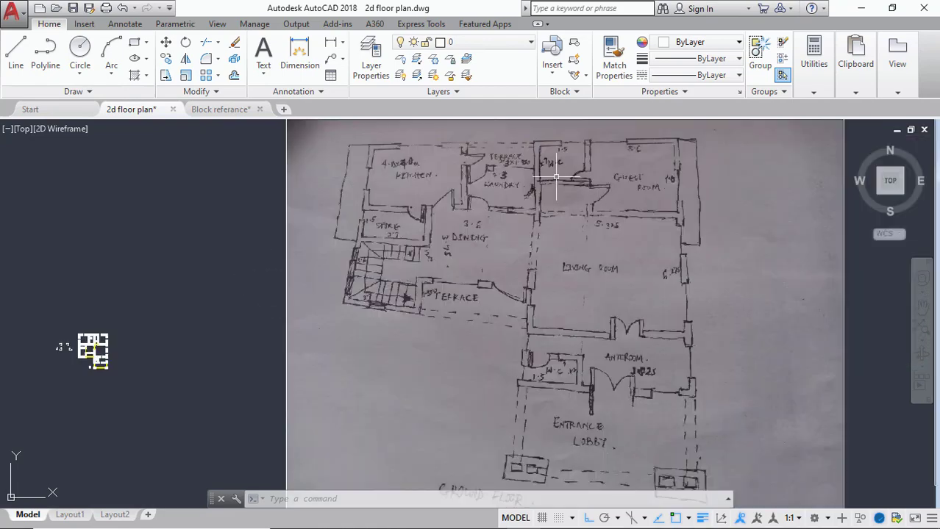
scroll(551, 196, "up", 2)
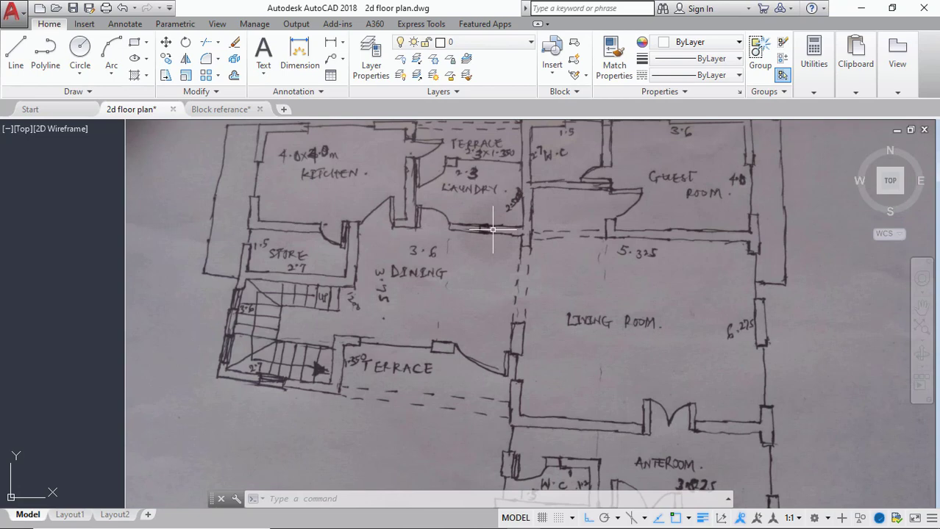
scroll(472, 238, "down", 3)
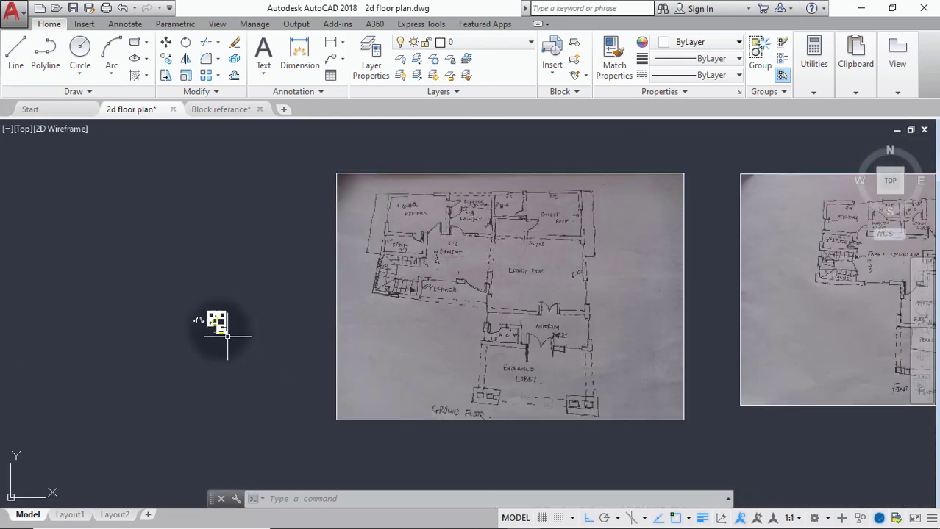
scroll(203, 330, "up", 10)
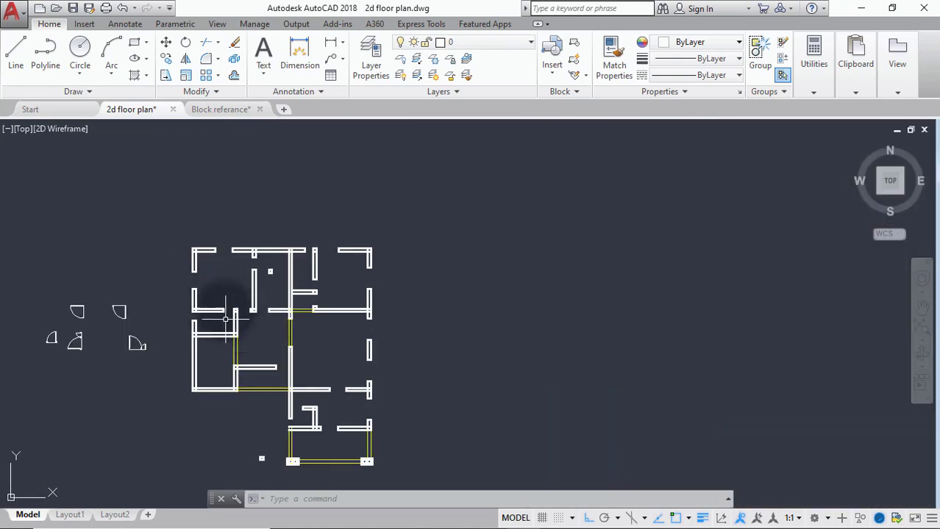
middle_click_drag(222, 293, 245, 208)
middle_click_drag(49, 300, 134, 271)
scroll(247, 240, "up", 5)
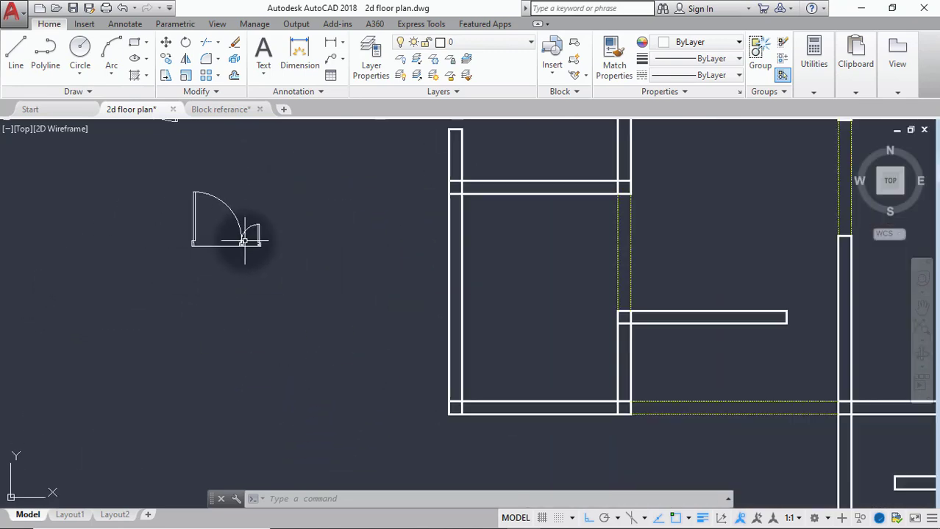
scroll(248, 237, "down", 4)
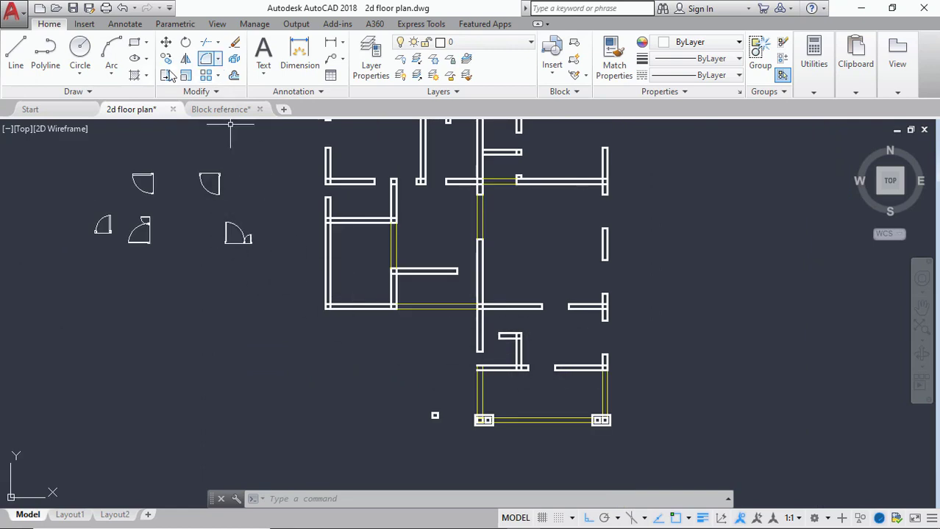
Step: With Ortho off, copy the unequal double-leaf door block nearest the plan by its large-leaf frame's outer corner into the opening between entrance lobby and anteroom
left_click(168, 61)
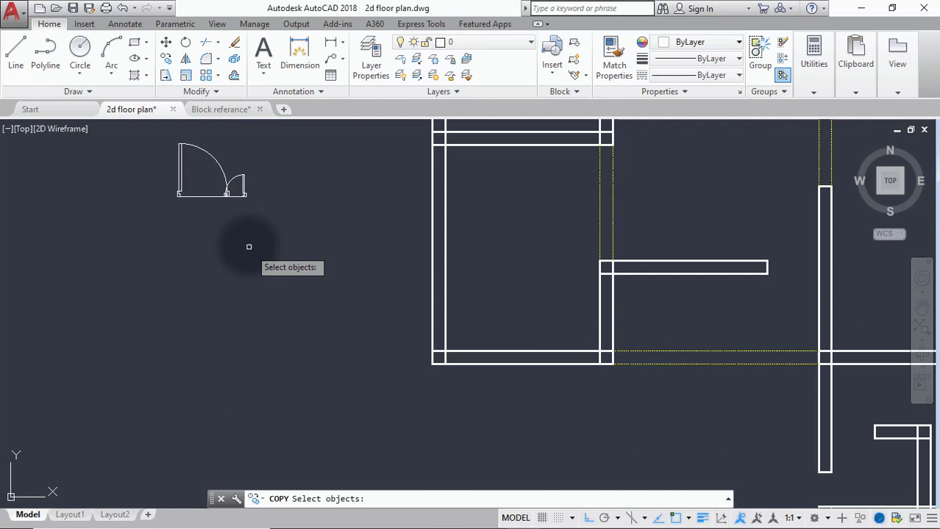
scroll(248, 248, "up", 4)
left_click(213, 195)
key("Return")
scroll(155, 221, "up", 3)
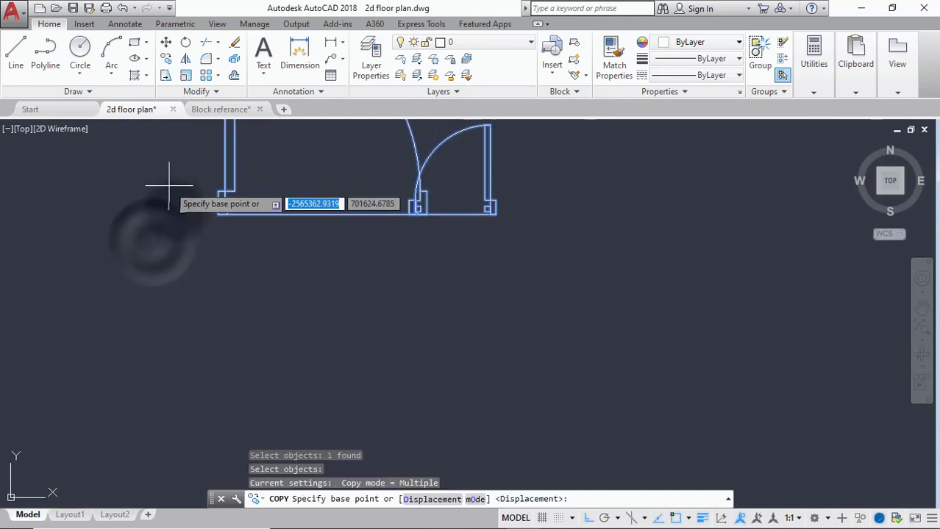
left_click(213, 213)
scroll(206, 308, "down", 3)
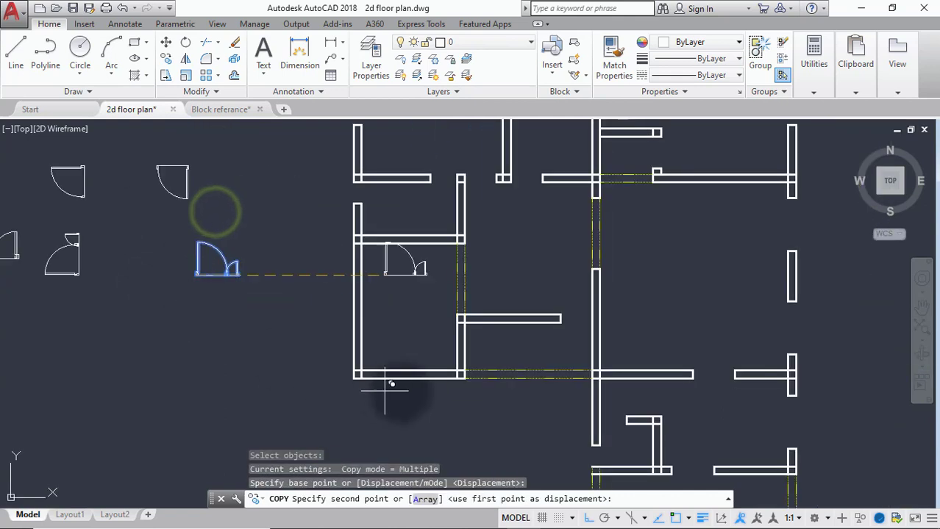
middle_click_drag(667, 398, 651, 339)
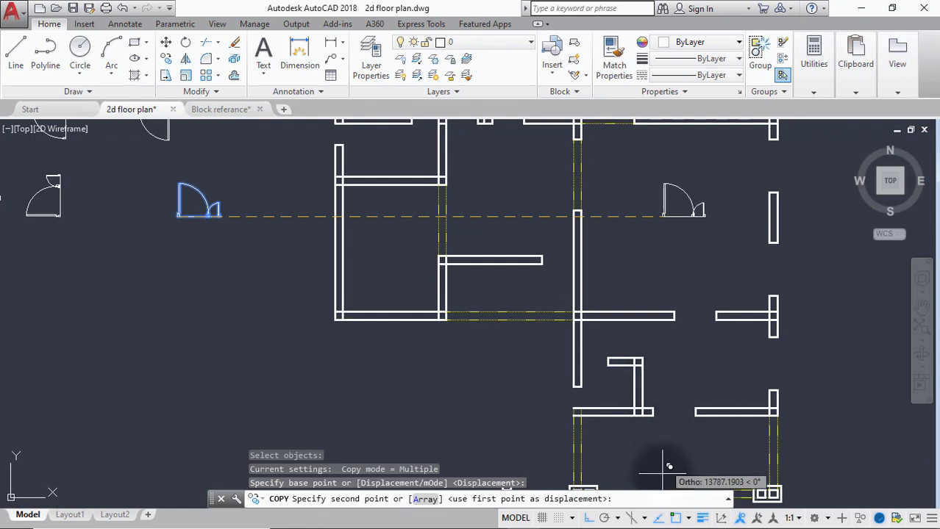
left_click(591, 520)
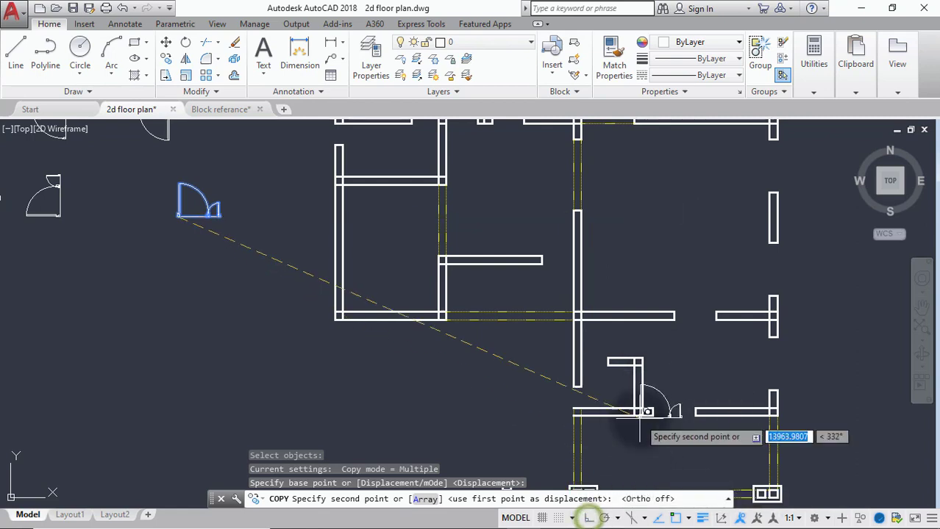
scroll(494, 342, "up", 5)
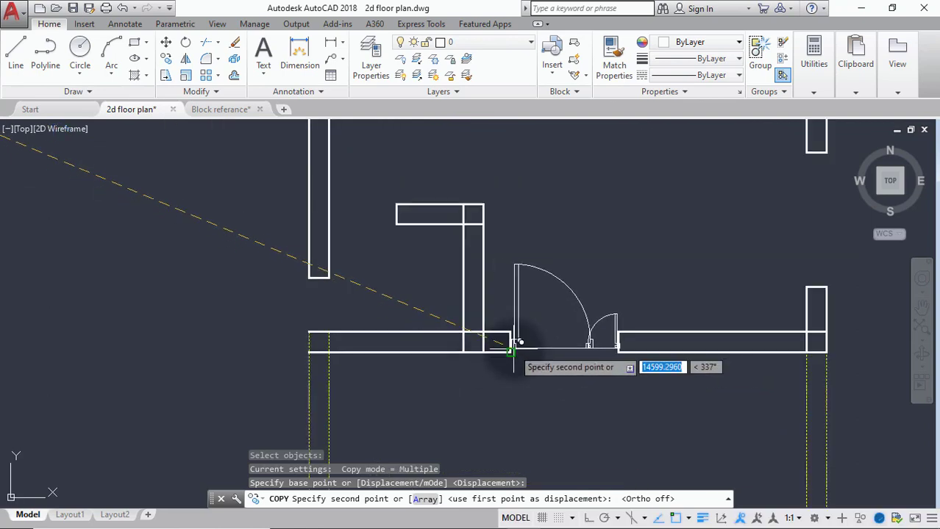
left_click(511, 353)
Step: Place a second copy of the double-leaf door in the opening between the anteroom and the living room, and end the copy
scroll(511, 352, "down", 3)
middle_click_drag(556, 285, 523, 338)
scroll(524, 338, "up", 4)
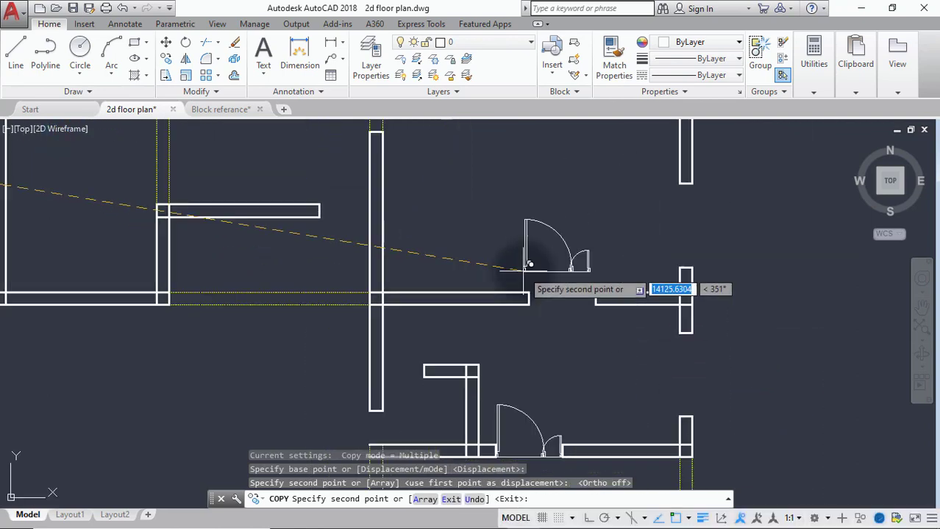
scroll(533, 321, "down", 4)
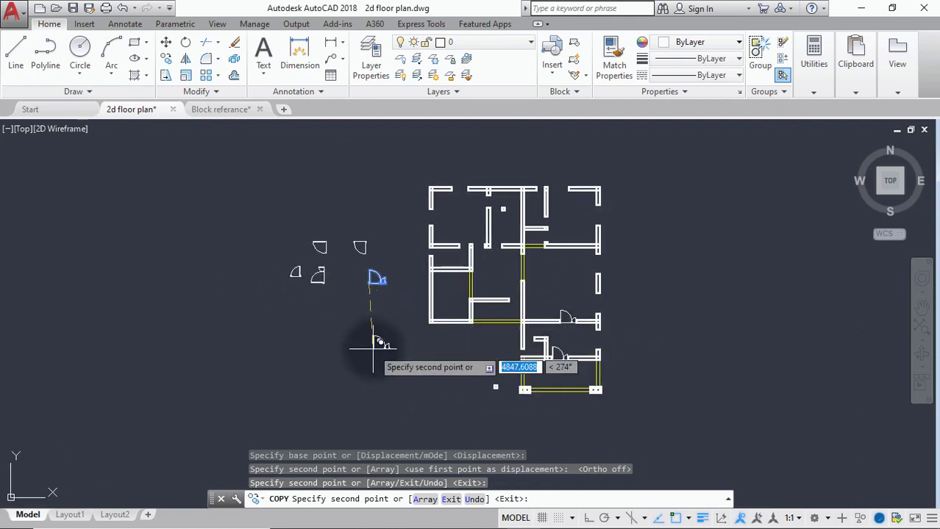
key("Escape")
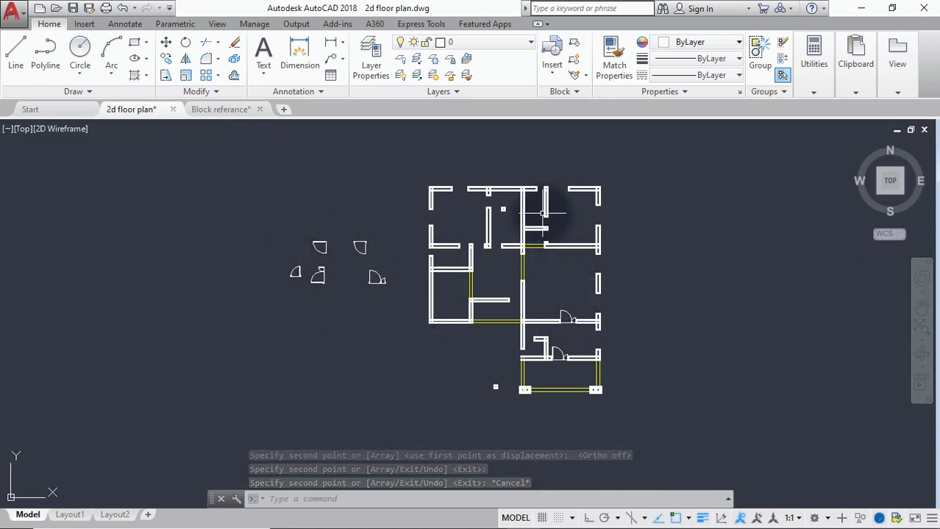
Step: With Ortho on, rotate the single-leaf door block above the original double-leaf door 90° counter-clockwise about its hinge-side frame's outer corner
middle_click_drag(544, 214, 518, 257)
scroll(517, 278, "up", 2)
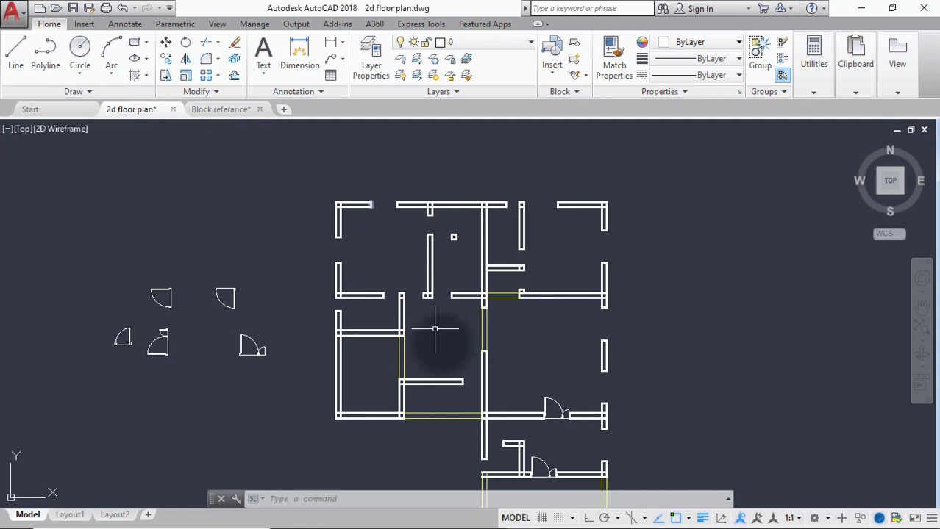
middle_click_drag(435, 331, 430, 300)
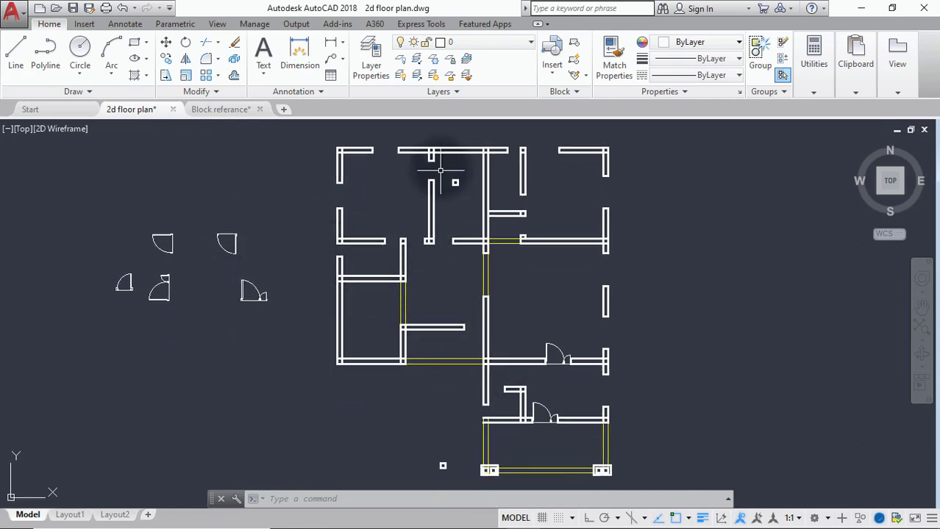
scroll(441, 159, "up", 4)
scroll(443, 234, "down", 4)
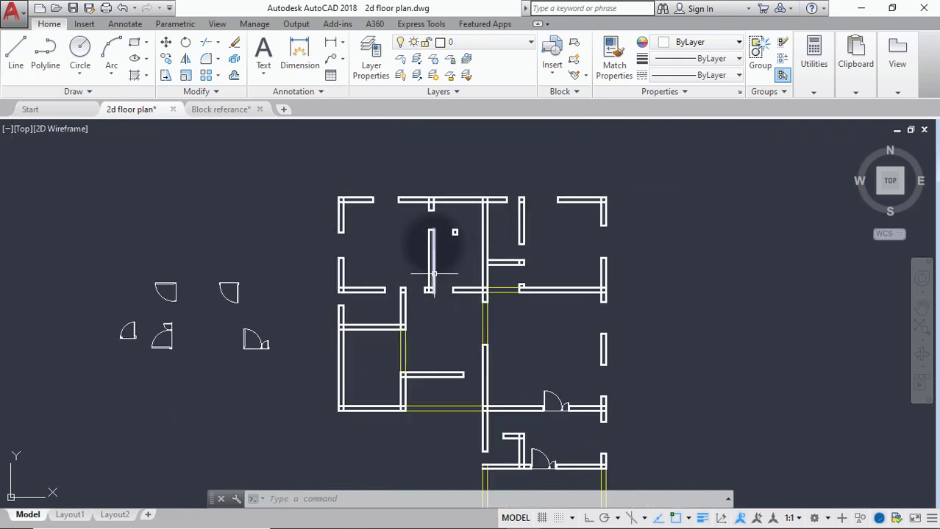
middle_click_drag(430, 235, 388, 210)
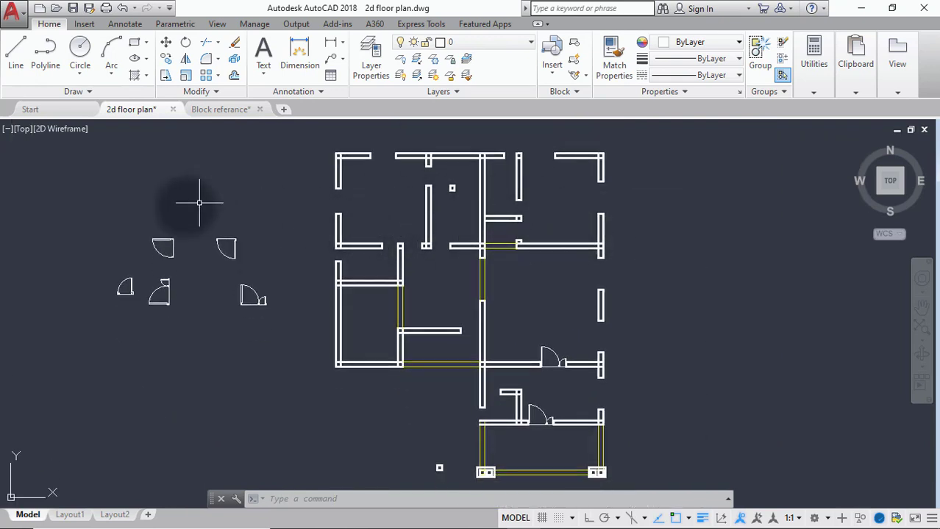
left_click(186, 43)
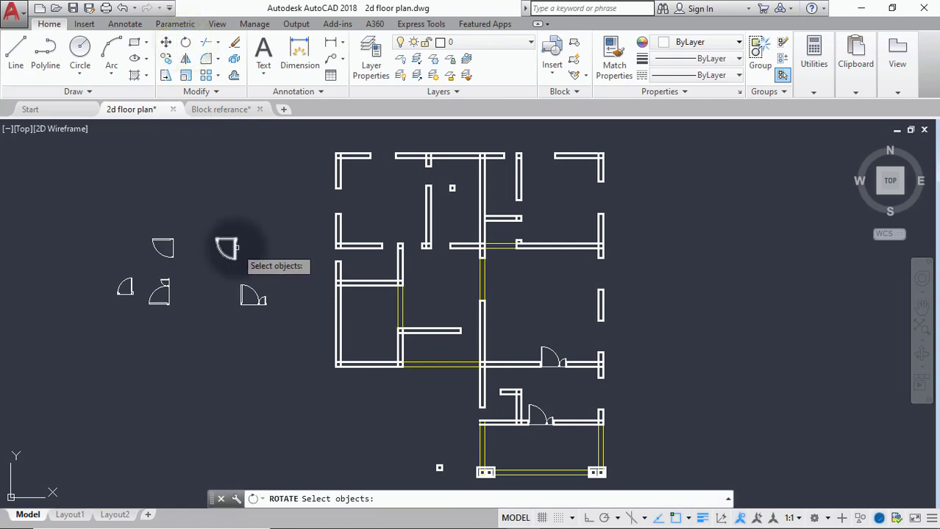
left_click(236, 247)
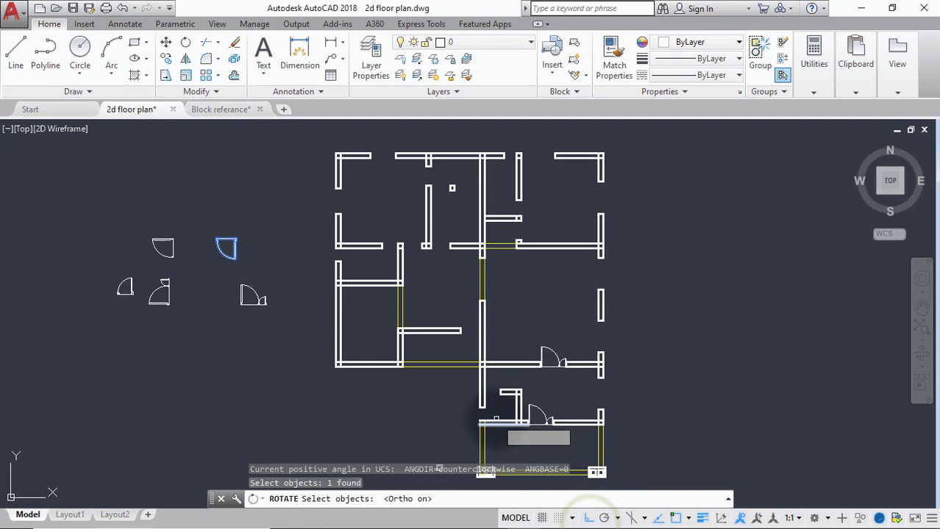
key("Return")
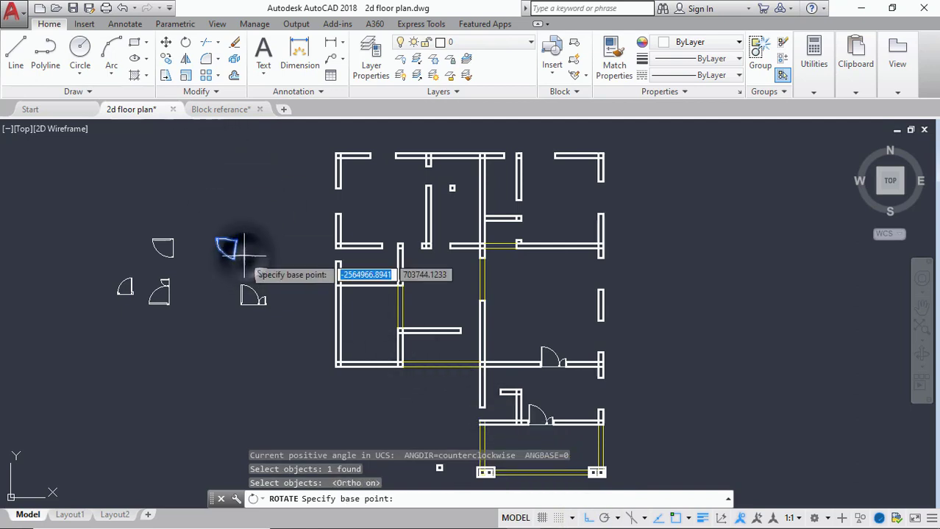
scroll(231, 250, "up", 8)
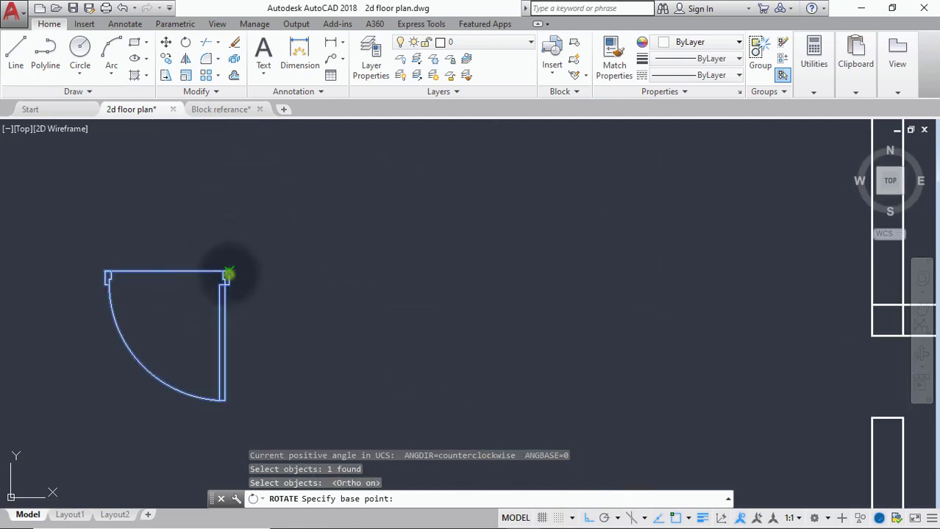
left_click(228, 272)
scroll(140, 176, "down", 2)
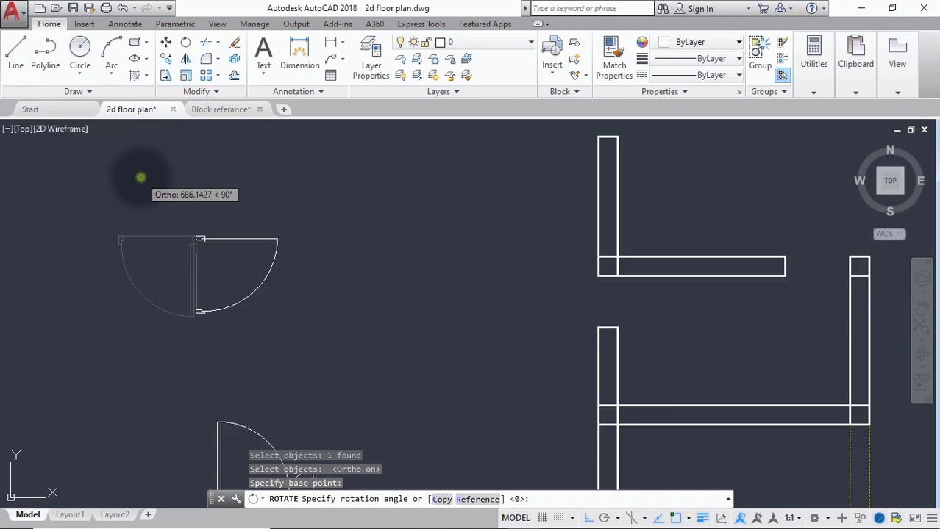
key("Return")
Step: Copy the rotated single-leaf door by its hinge-side frame's outer corner into the guest room opening above the living room, and end the copy
left_click(166, 59)
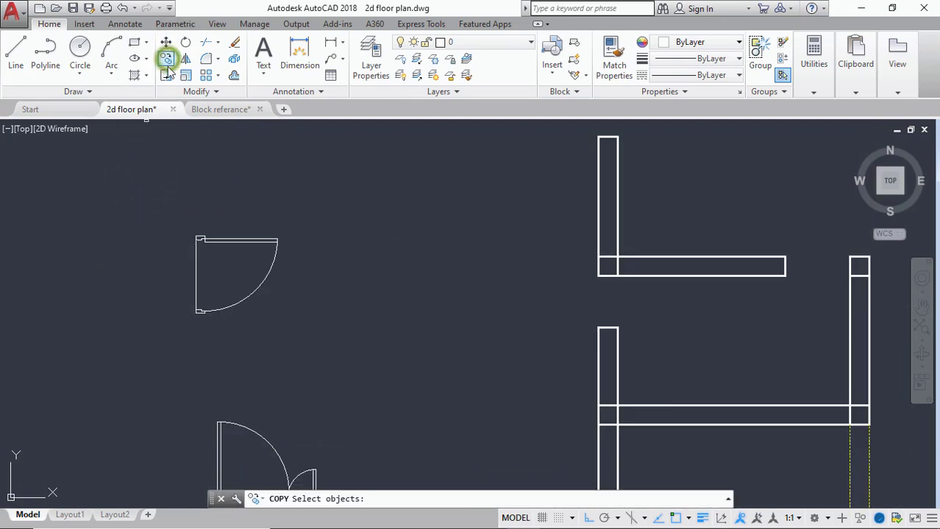
left_click(225, 237)
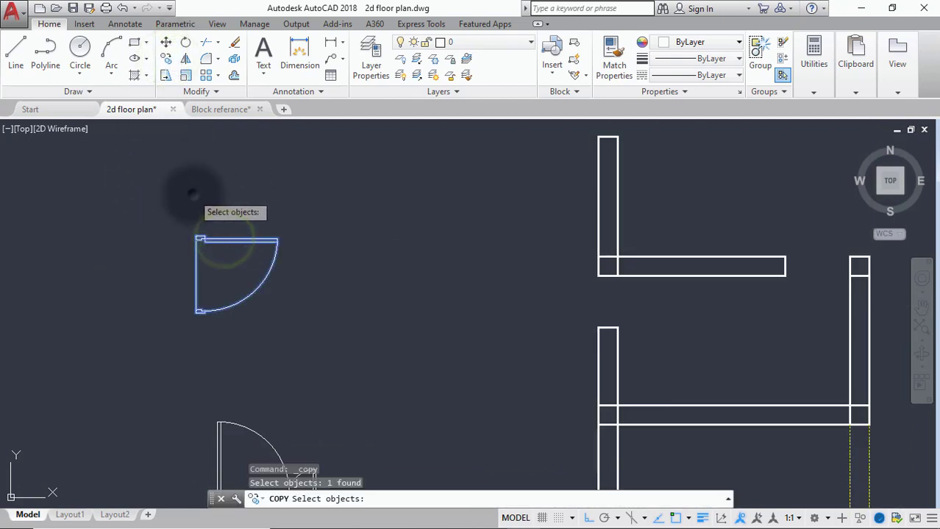
key("Return")
scroll(189, 206, "up", 4)
left_click(199, 265)
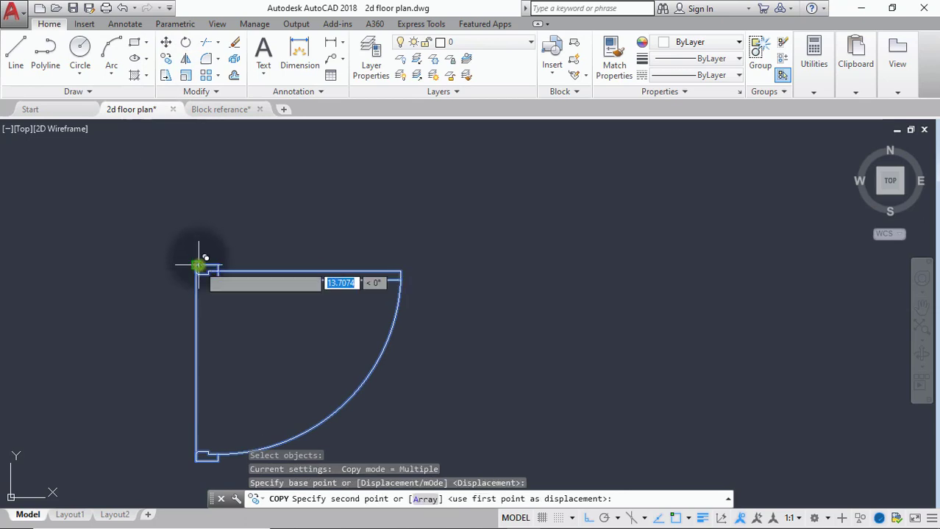
scroll(199, 262, "down", 6)
scroll(362, 241, "up", 5)
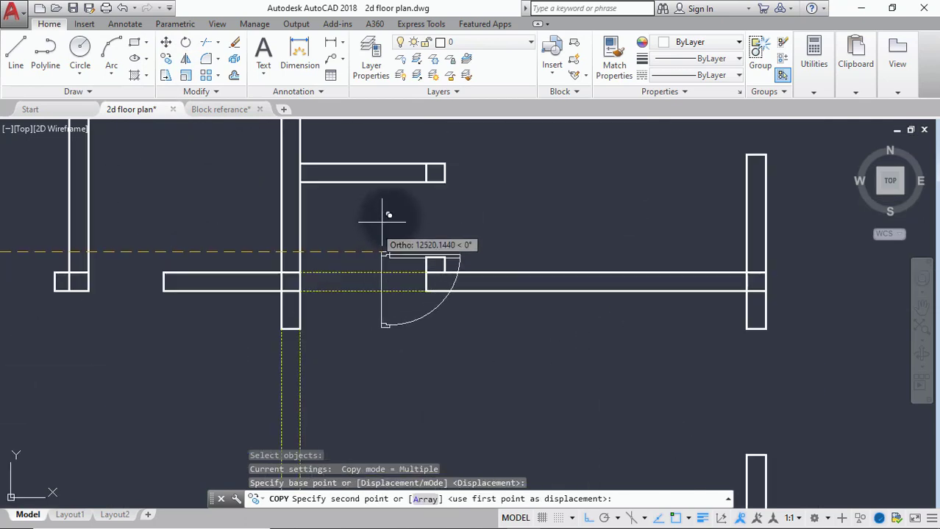
left_click(427, 182)
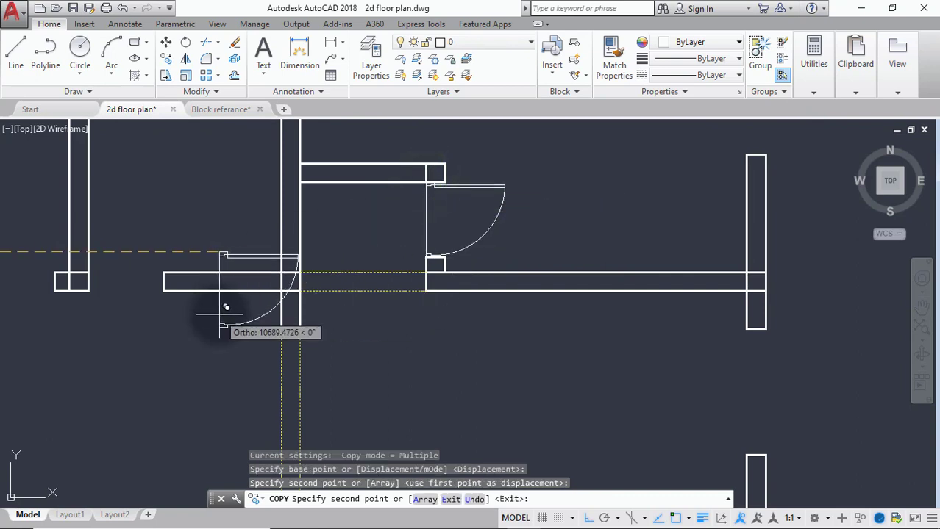
scroll(239, 324, "down", 5)
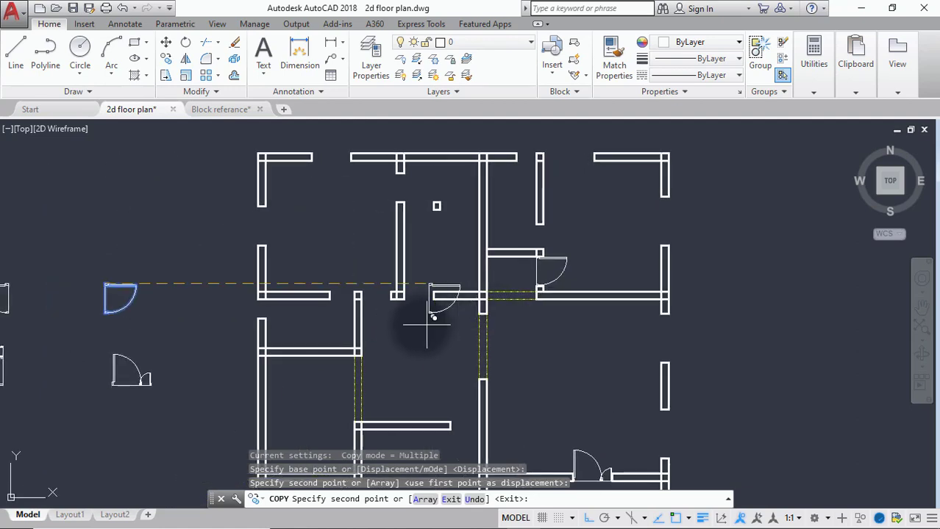
mouse_move(383, 314)
middle_mouse_down()
mouse_move(394, 239)
mouse_move(382, 327)
middle_mouse_up()
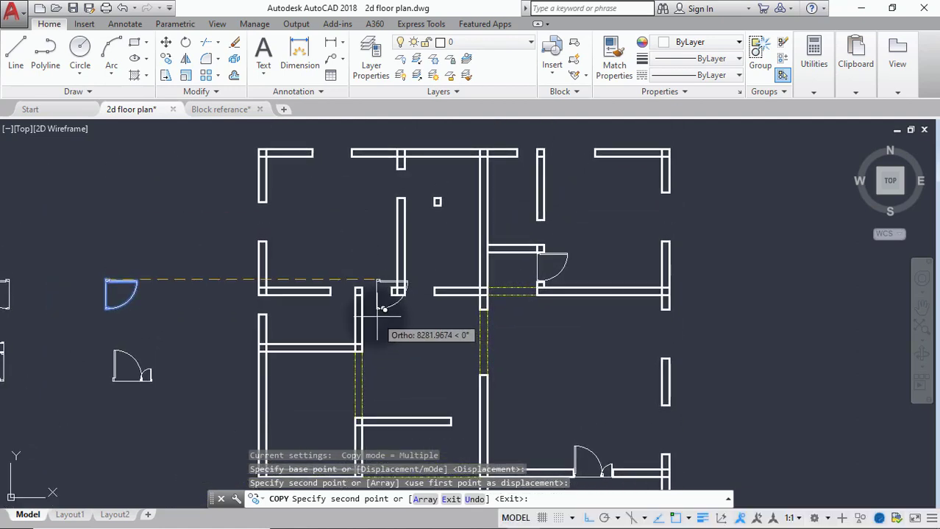
scroll(312, 323, "down", 4)
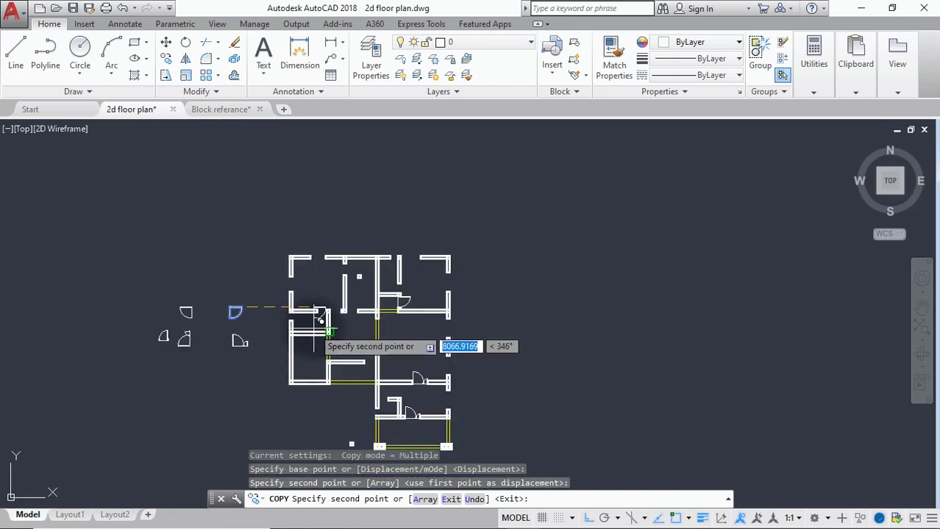
key("Escape")
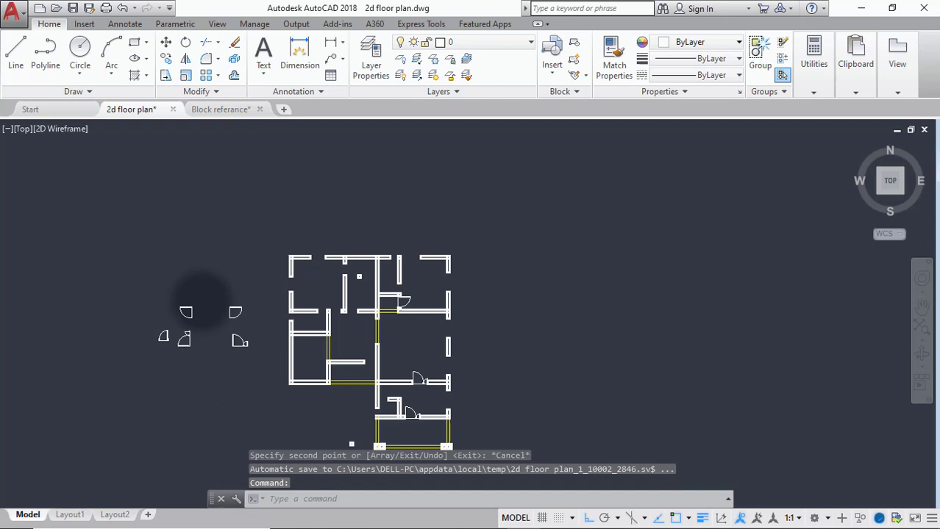
Step: Rotate the other upper single-leaf door block, farther from the plan, 90° clockwise about its hinge-side frame's outer corner
scroll(195, 307, "up", 2)
middle_click_drag(184, 315, 194, 299)
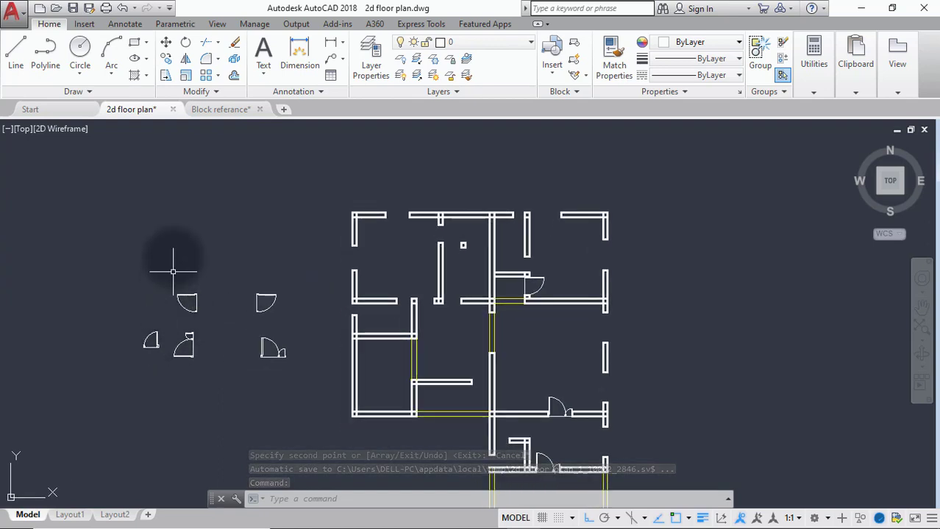
left_click(186, 43)
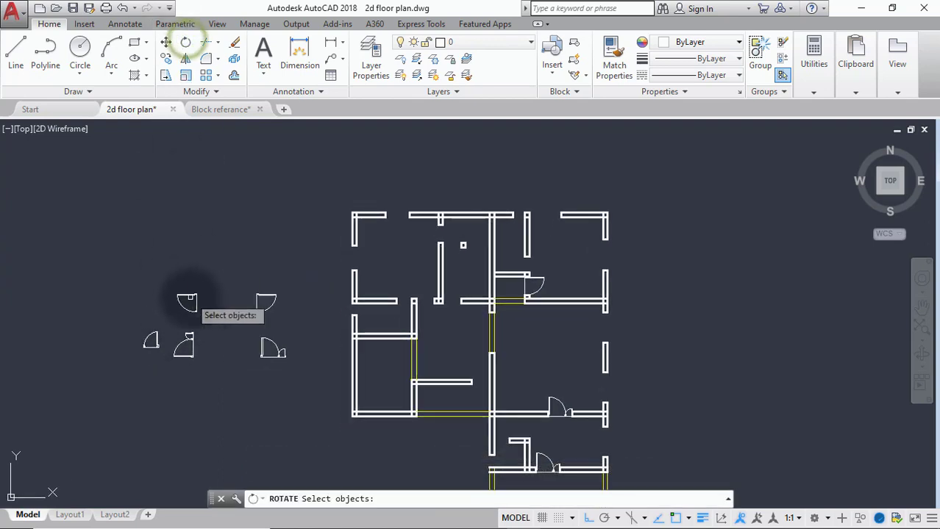
left_click(192, 298)
scroll(192, 294, "up", 5)
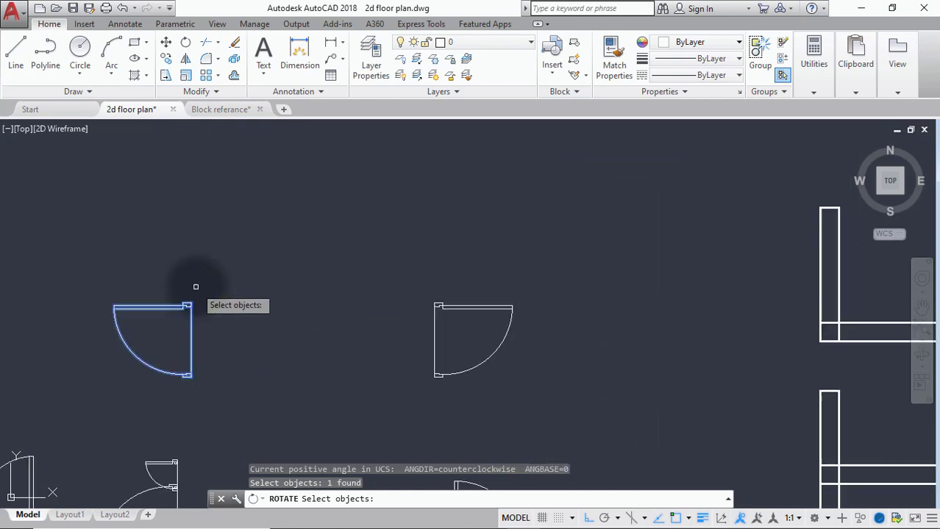
key("Return")
left_click(190, 300)
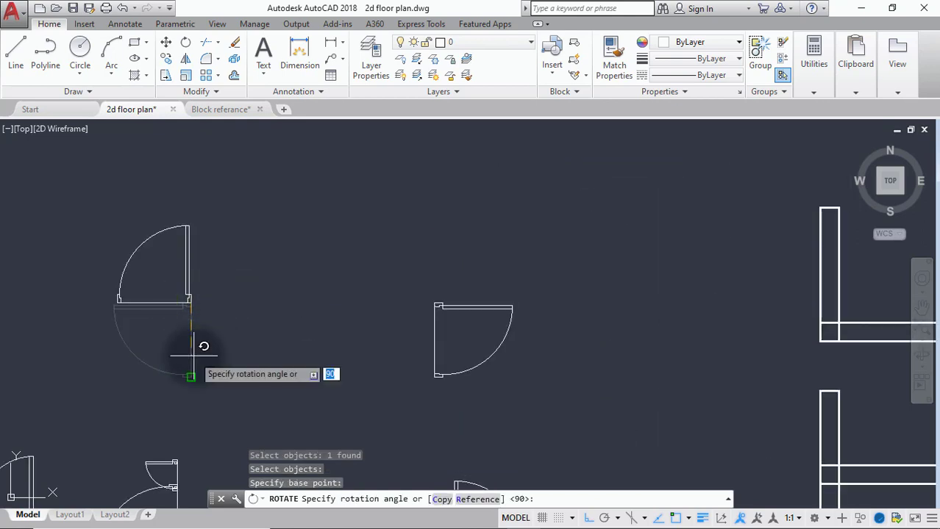
left_click(193, 356)
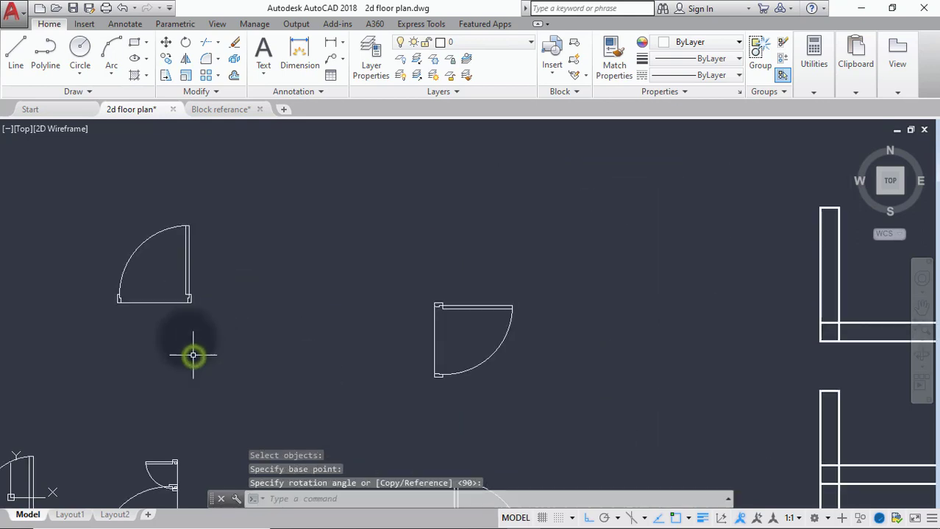
Step: Copy that rotated door by its hinge-side frame's lower outer corner into the kitchen–dining opening, at the short wall stub beside the kitchen partition
left_click(168, 64)
left_click(189, 301)
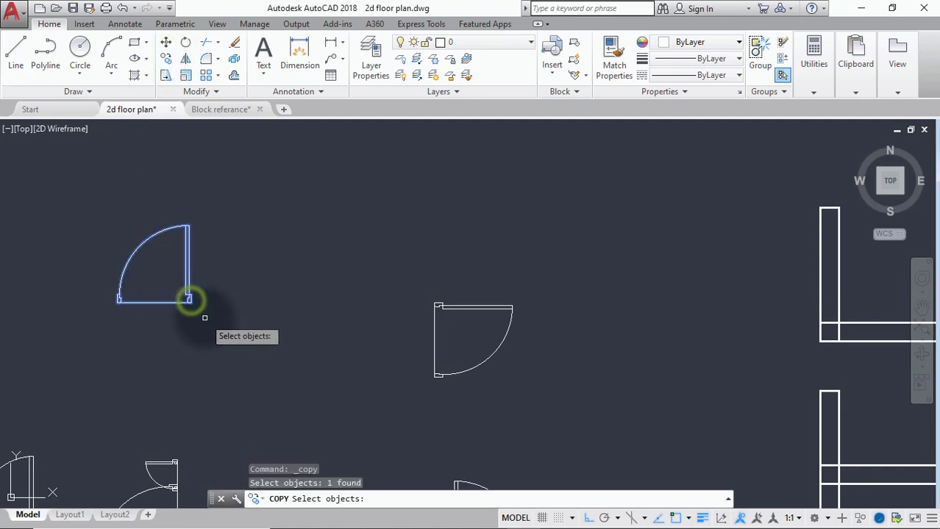
key("Return")
scroll(192, 301, "up", 5)
left_click(160, 267)
scroll(221, 275, "down", 5)
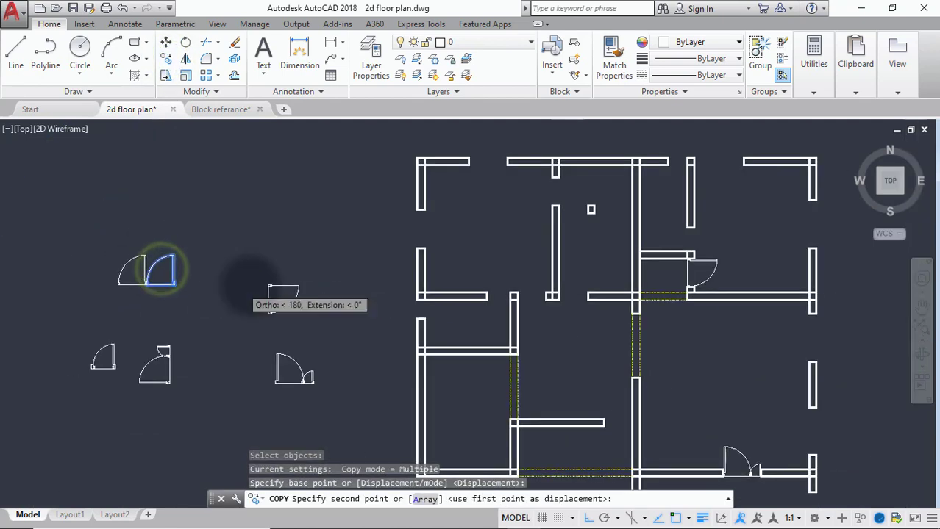
scroll(494, 290, "up", 5)
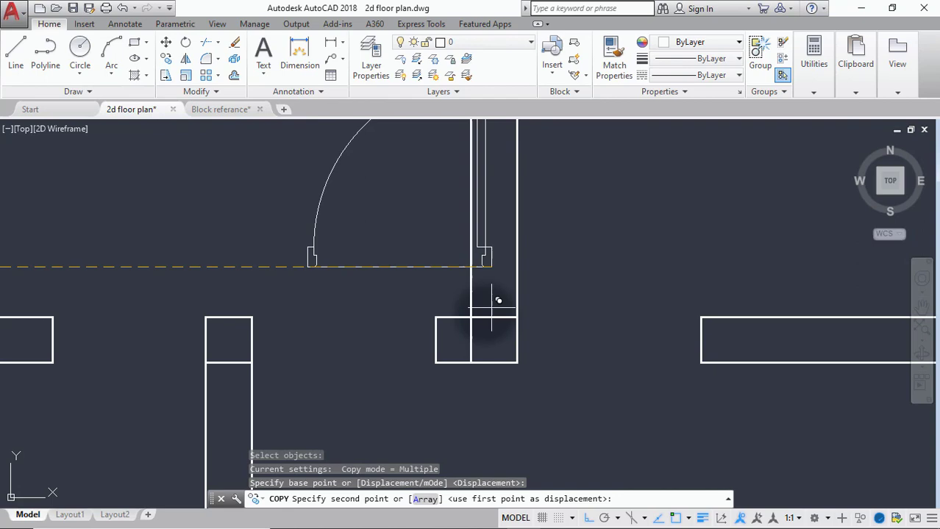
left_click(436, 361)
scroll(371, 321, "down", 5)
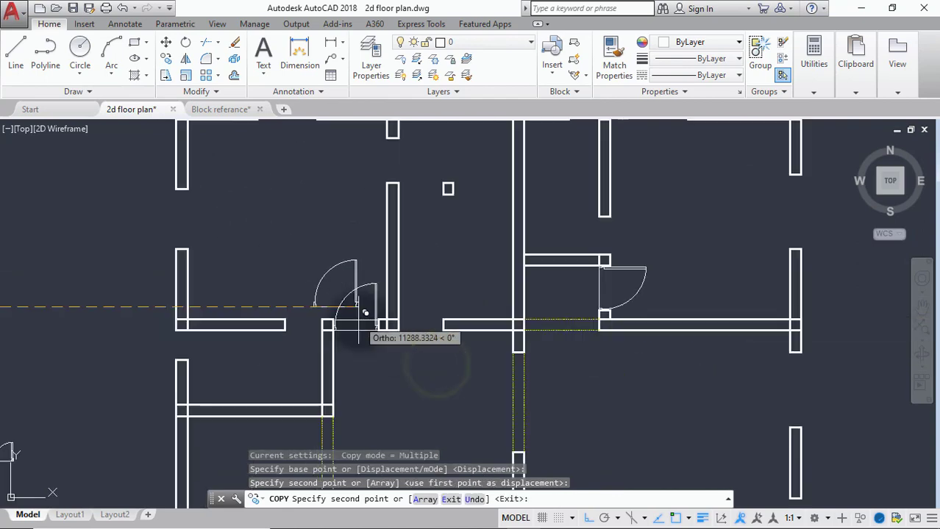
Step: Check the kitchen, terrace and laundry area in the ground-floor sketch against the plan, and end the copy
scroll(366, 314, "down", 4)
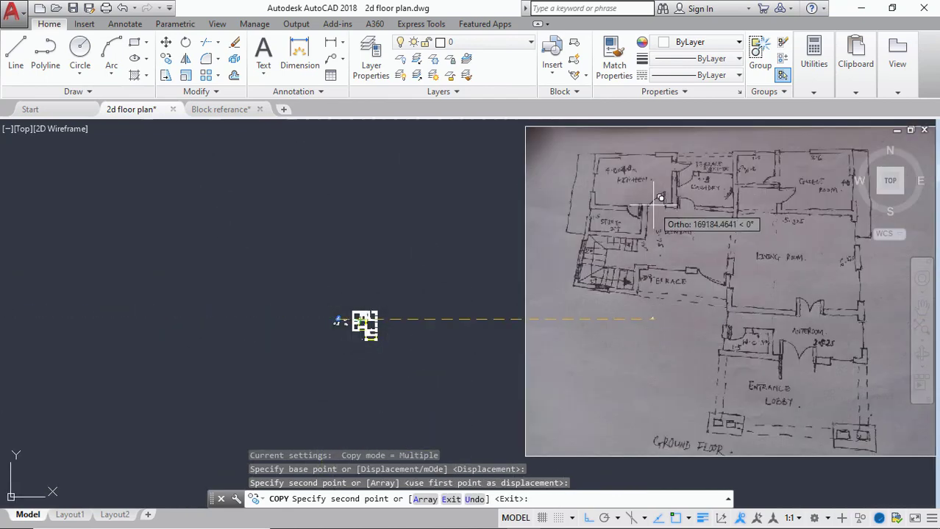
scroll(660, 196, "up", 8)
scroll(660, 214, "down", 6)
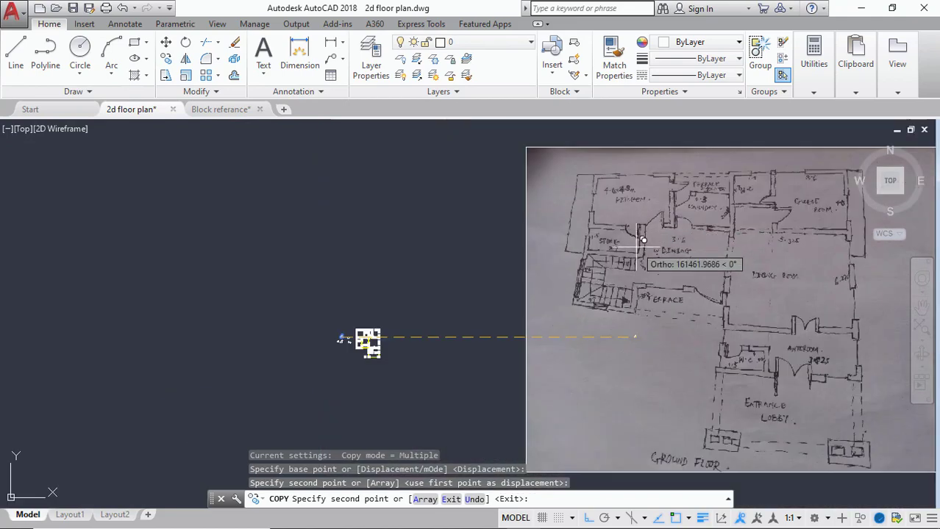
scroll(486, 324, "up", 4)
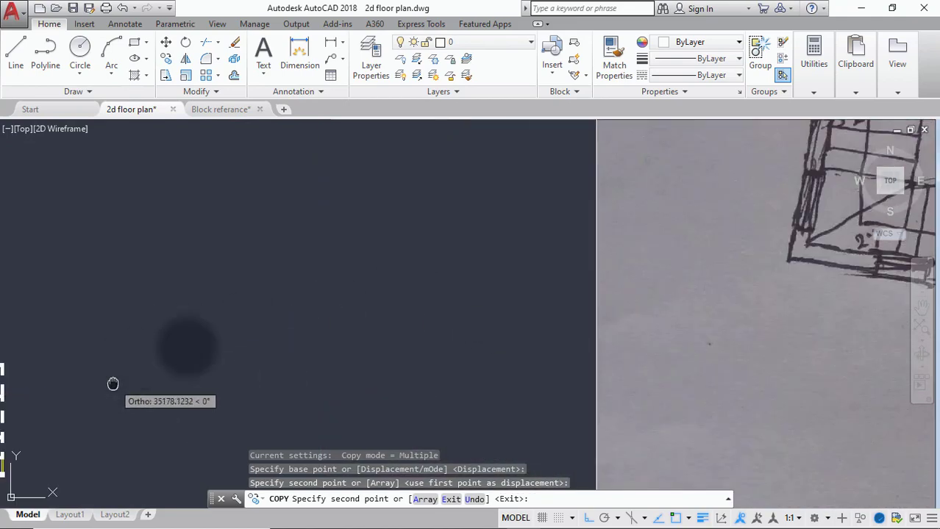
scroll(111, 379, "down", 5)
scroll(203, 324, "up", 2)
scroll(148, 329, "up", 2)
middle_click_drag(125, 316, 393, 336)
key("Escape")
Step: Trim away the upper outer wall between the kitchen partition and the long wall beside the guest room wing, using all objects as cutting edges
scroll(411, 317, "up", 6)
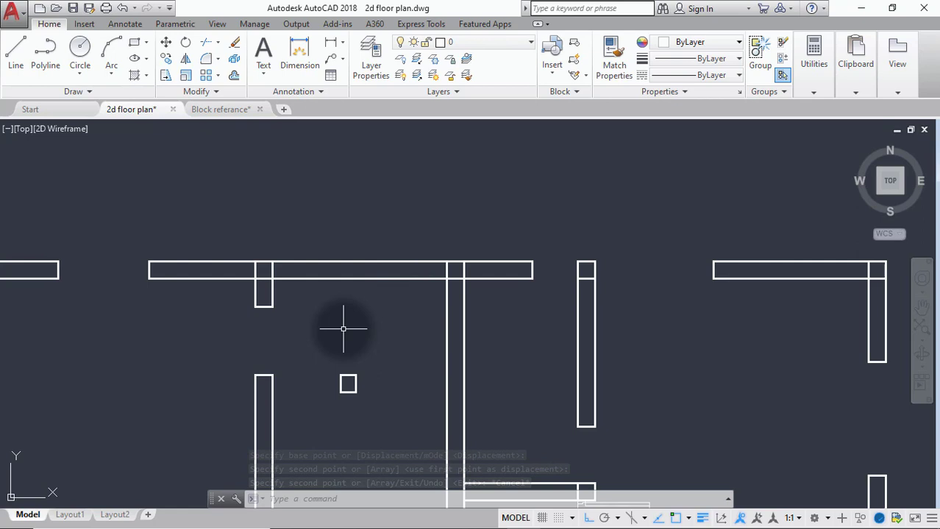
scroll(354, 329, "down", 5)
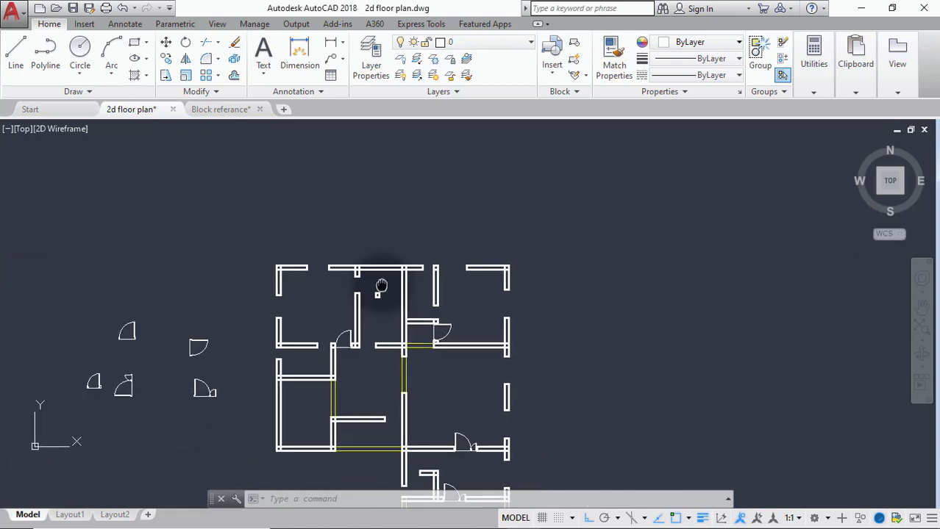
scroll(380, 265, "up", 4)
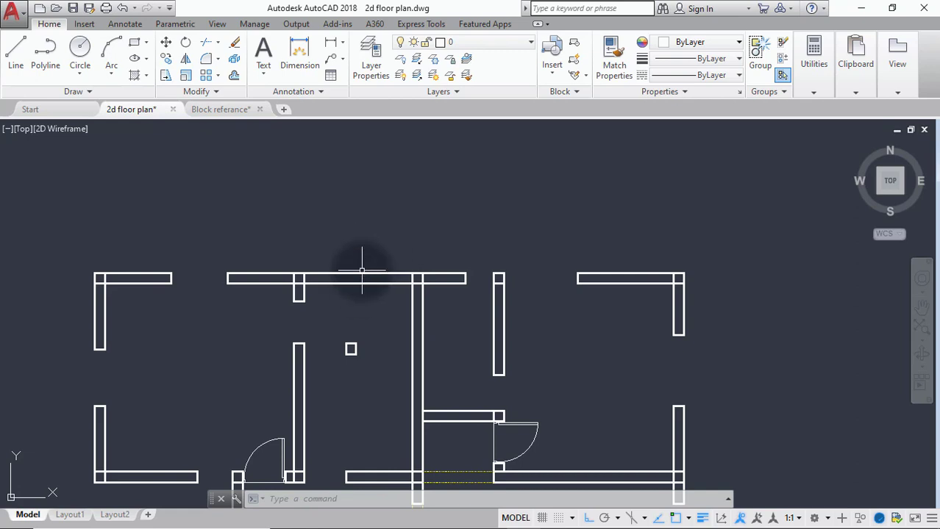
type("r")
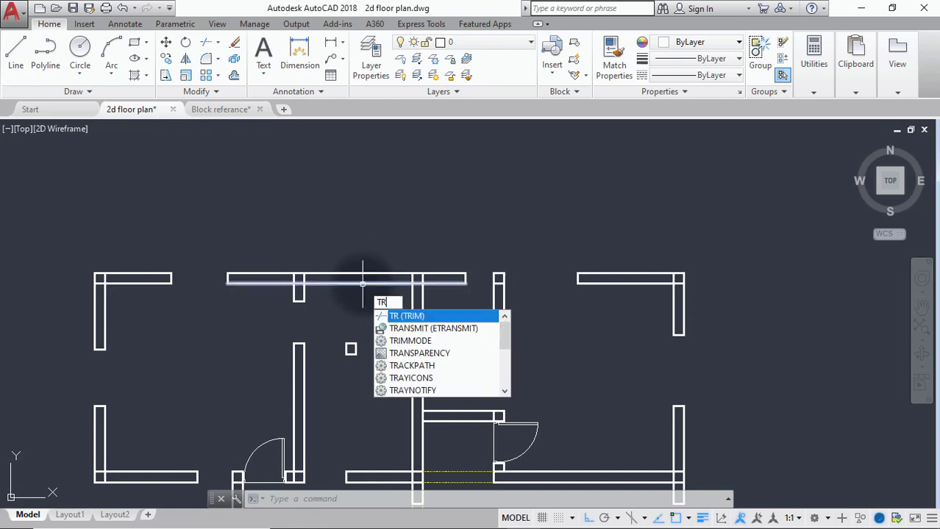
key("Return")
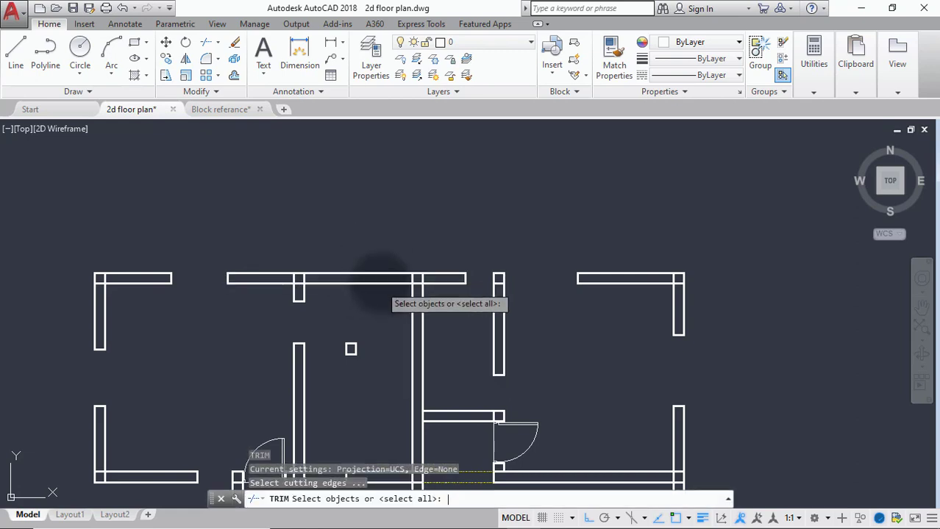
key("Return")
left_click(391, 235)
left_click(368, 302)
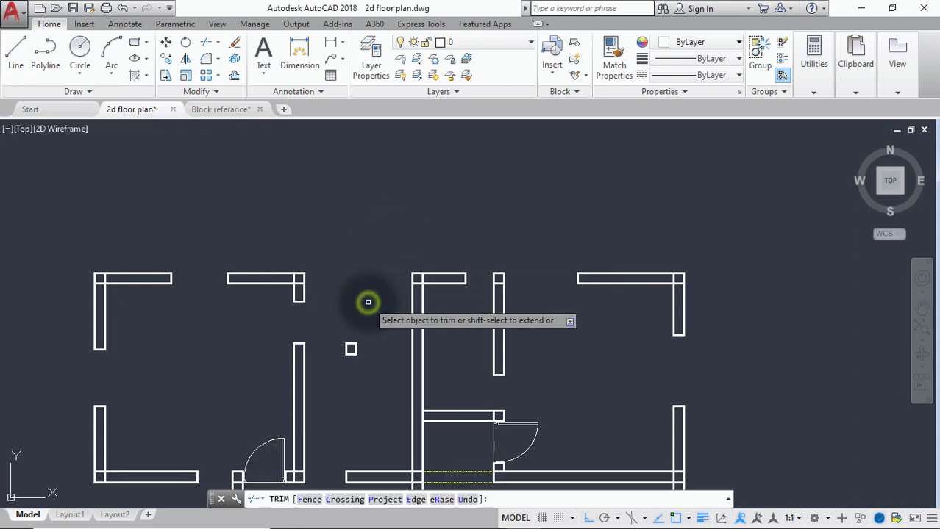
key("Escape")
Step: Draw a line across the trimmed gap, joining the outer-face corners of the two walls
type("l")
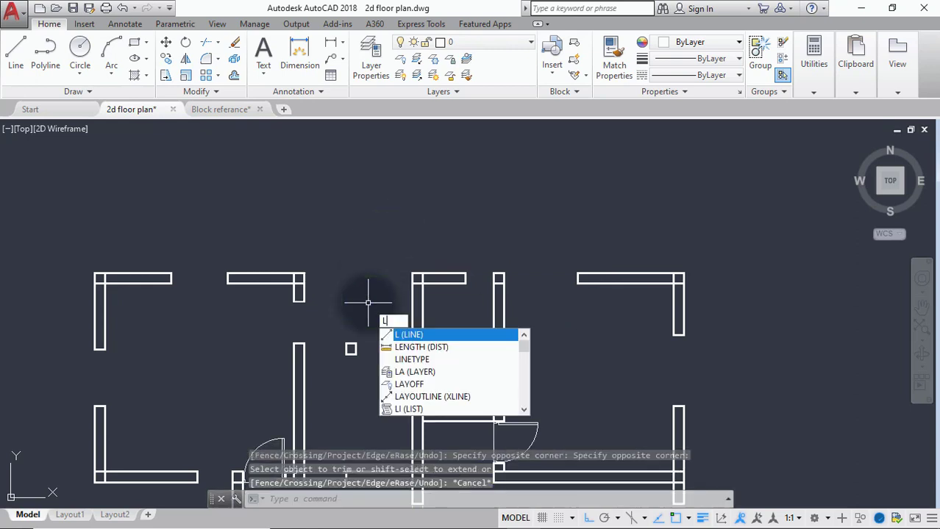
key("Return")
left_click(413, 274)
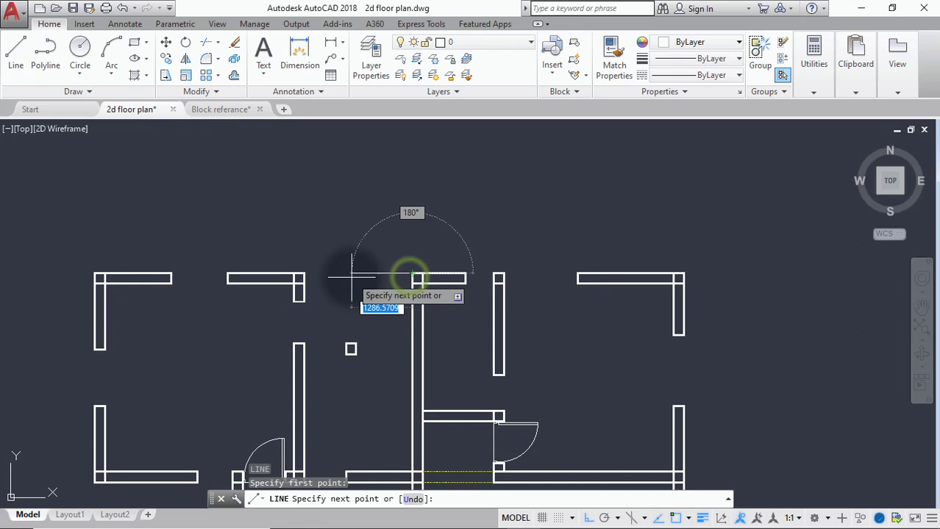
left_click(305, 274)
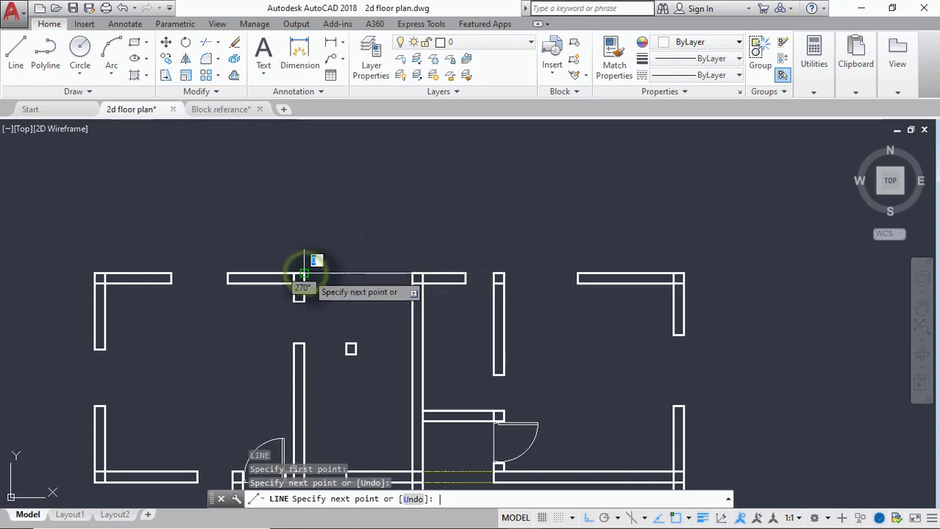
key("Return")
Step: Draw a second line across the same gap, joining the inner-face corners of the two walls
key("Return")
left_click(304, 275)
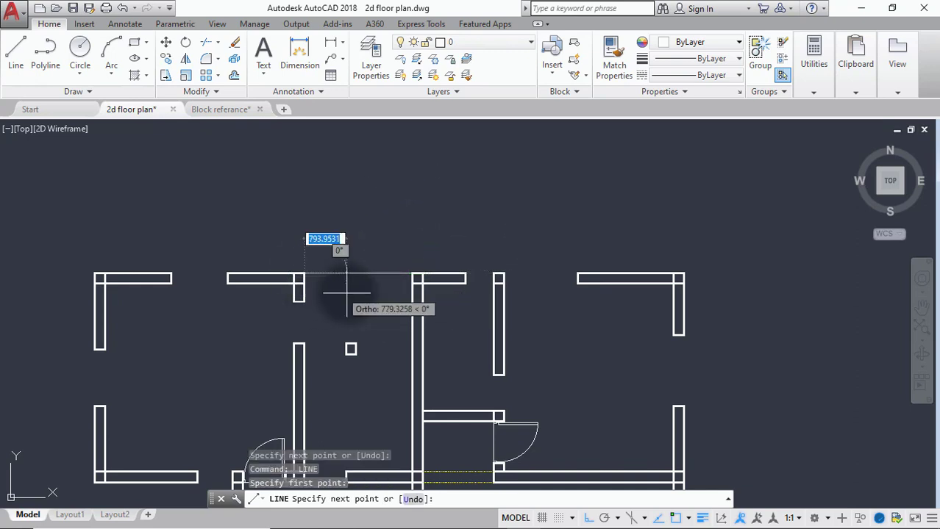
key("Return")
key("Return")
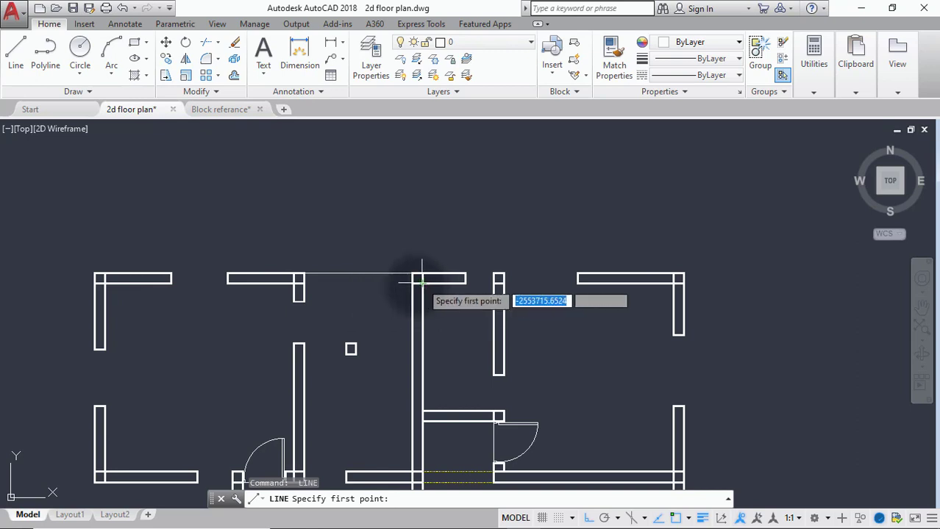
left_click(414, 281)
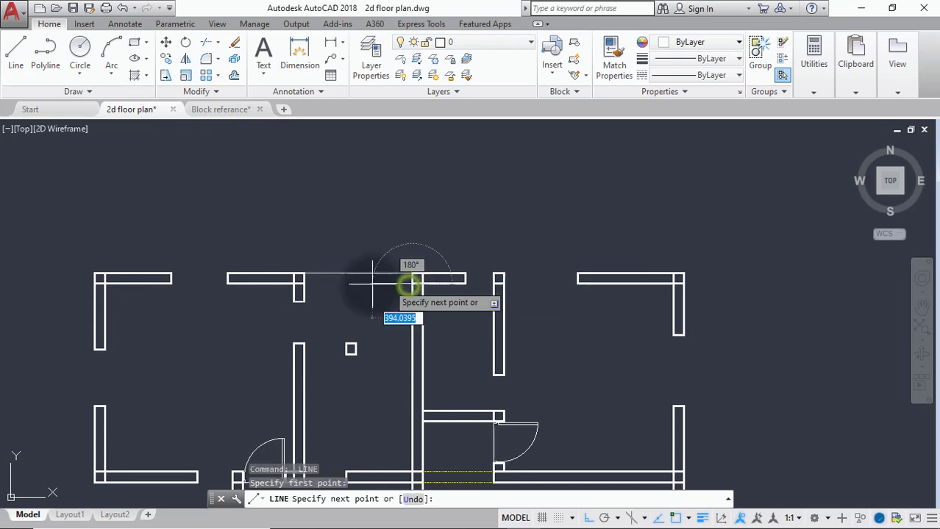
left_click(304, 280)
key("Escape")
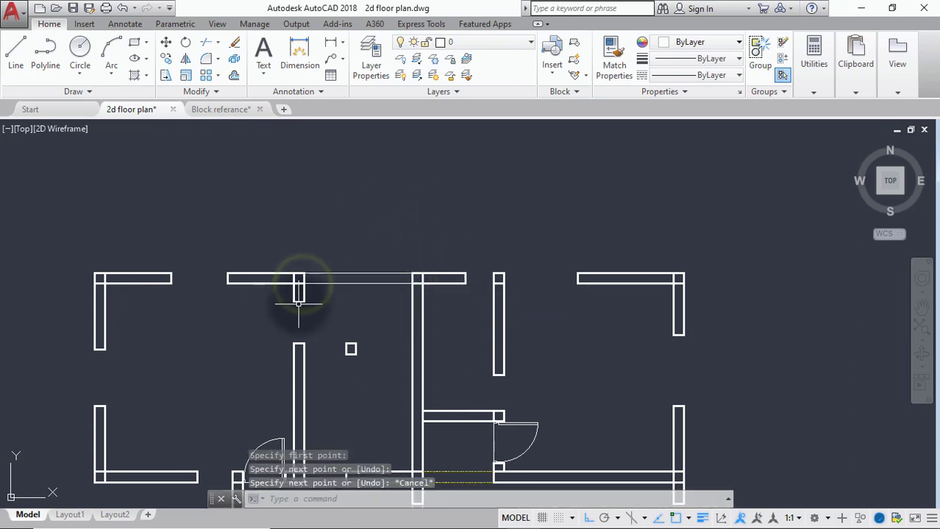
middle_click_drag(351, 346, 387, 253)
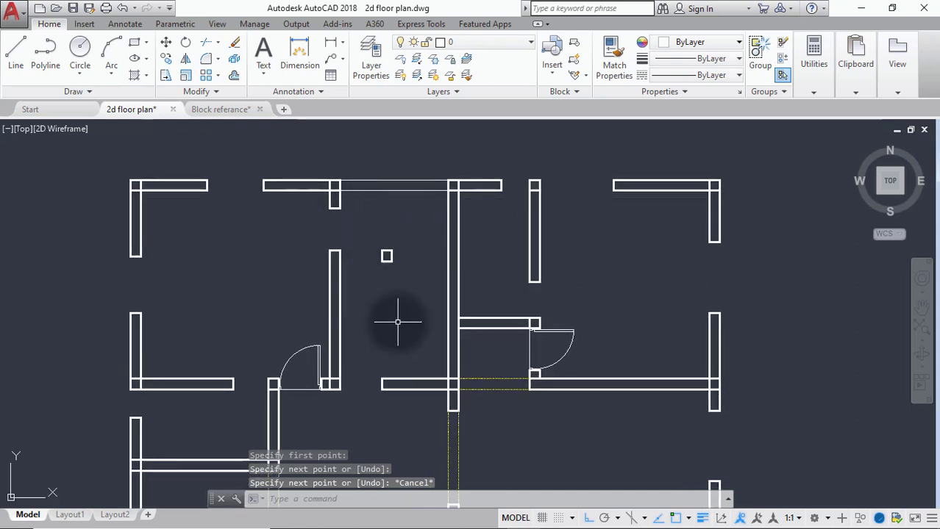
Step: Match the two new lines across the upper outer-wall gap to the properties of the yellow dashed lines beside the small room's door
type("ma")
key("Return")
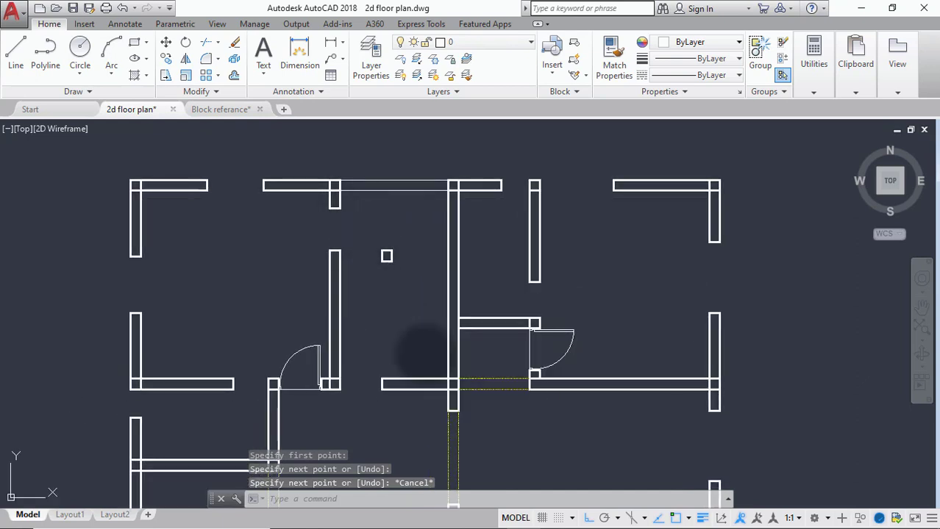
left_click(486, 388)
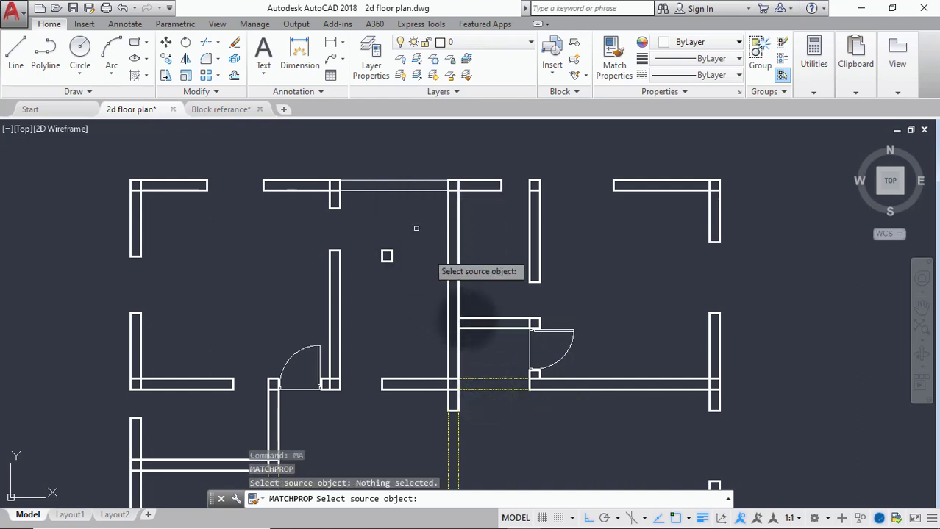
left_click(494, 380)
left_click(413, 169)
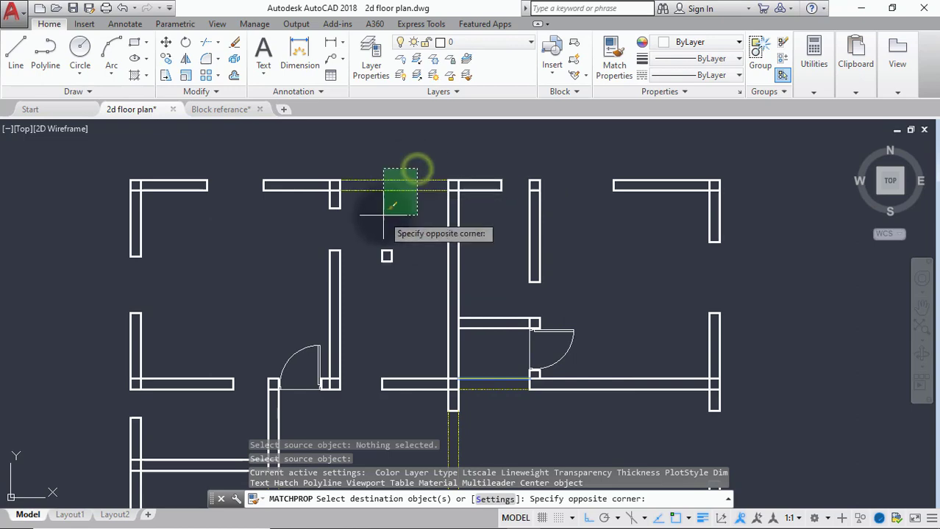
left_click(383, 212)
key("Escape")
Step: Mirror the door beside the kitchen partition's lower end downward about its threshold line, keeping the original
middle_click_drag(383, 254, 416, 195)
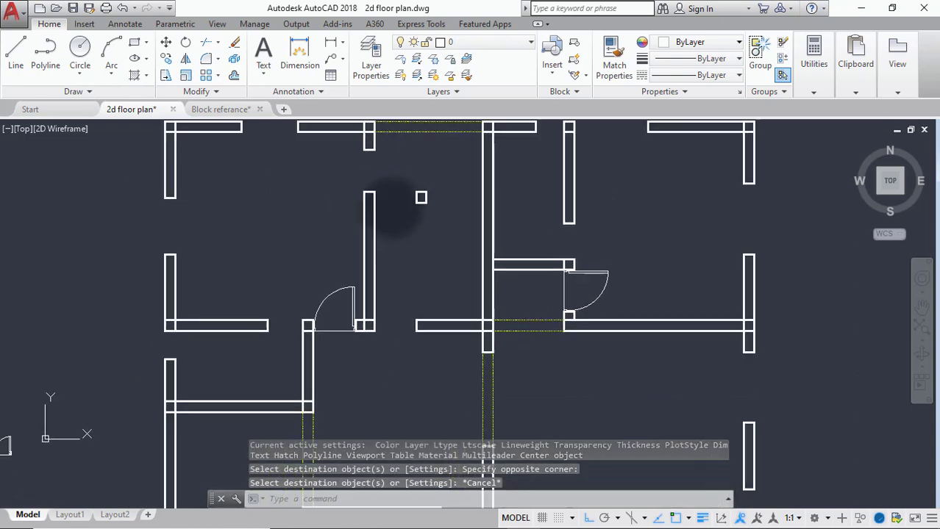
middle_click_drag(380, 227, 444, 206)
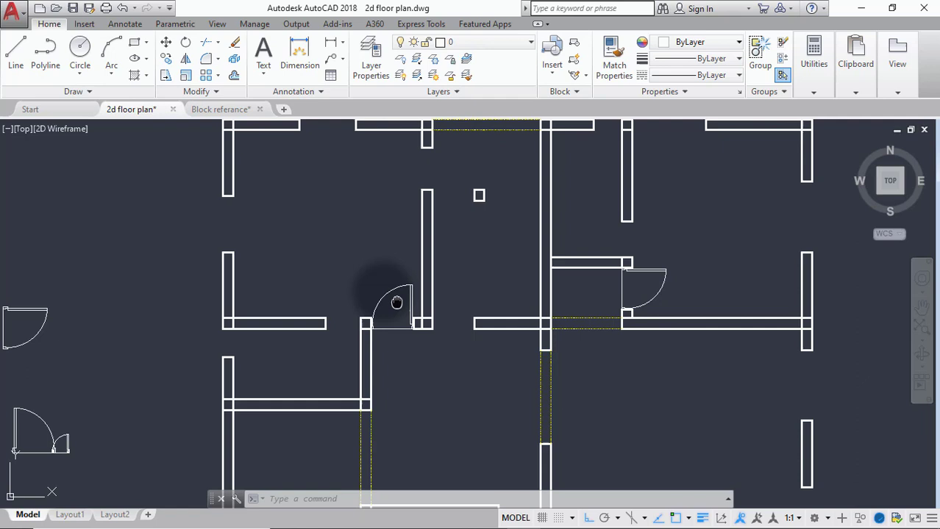
middle_click_drag(397, 302, 383, 261)
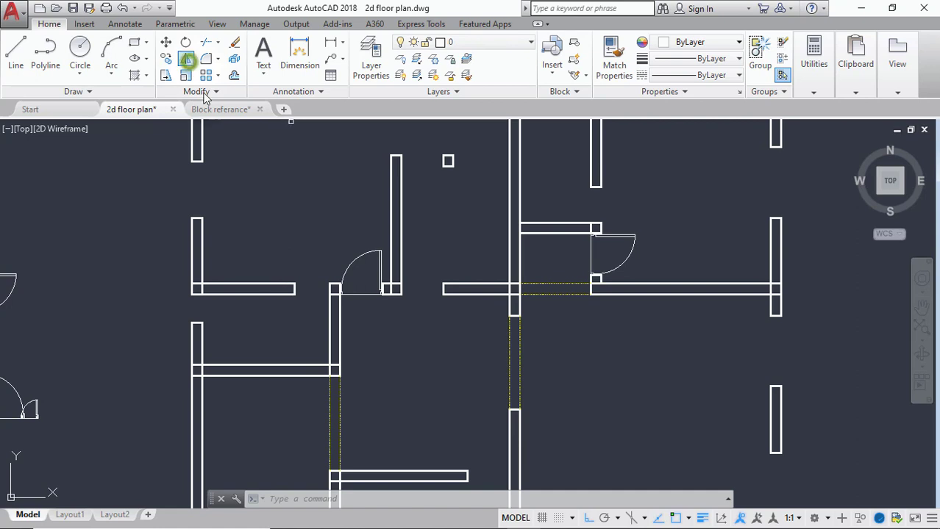
left_click(187, 61)
left_click(375, 268)
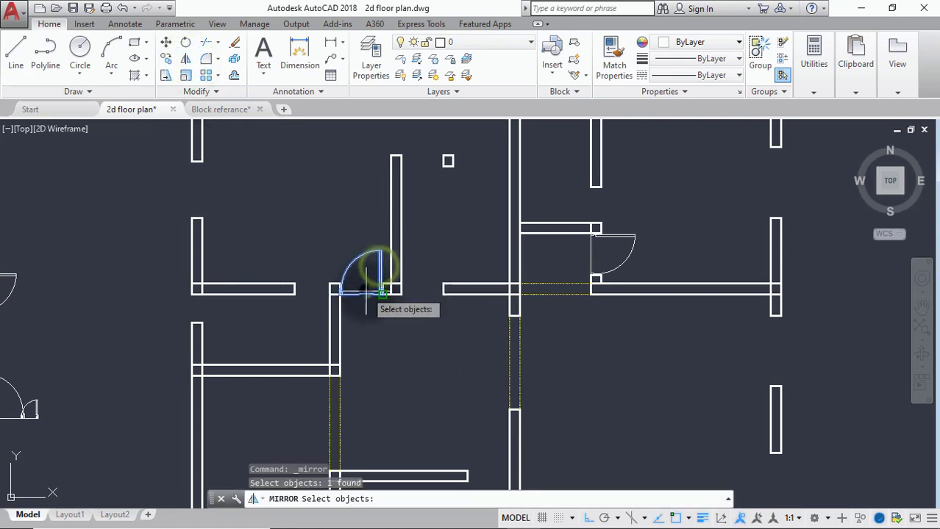
key("Return")
scroll(378, 294, "up", 5)
left_click(397, 274)
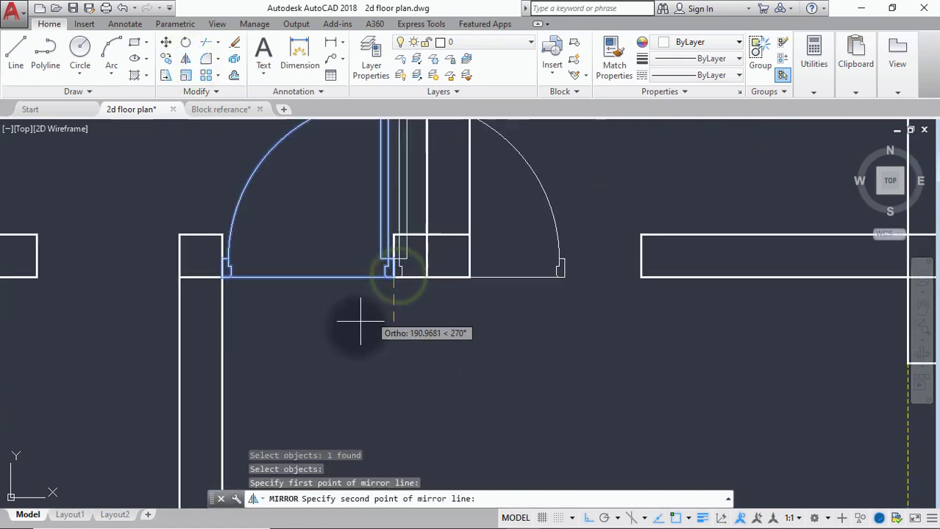
left_click(321, 252)
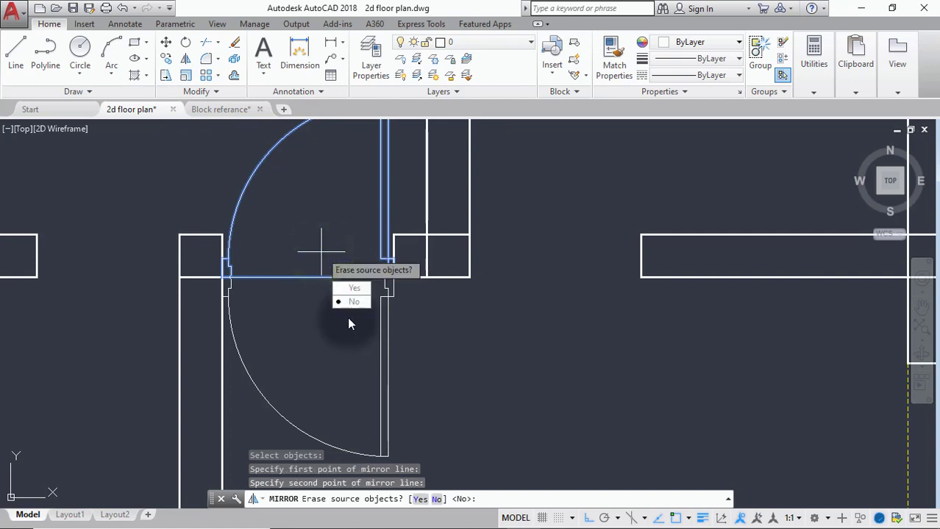
left_click(352, 302)
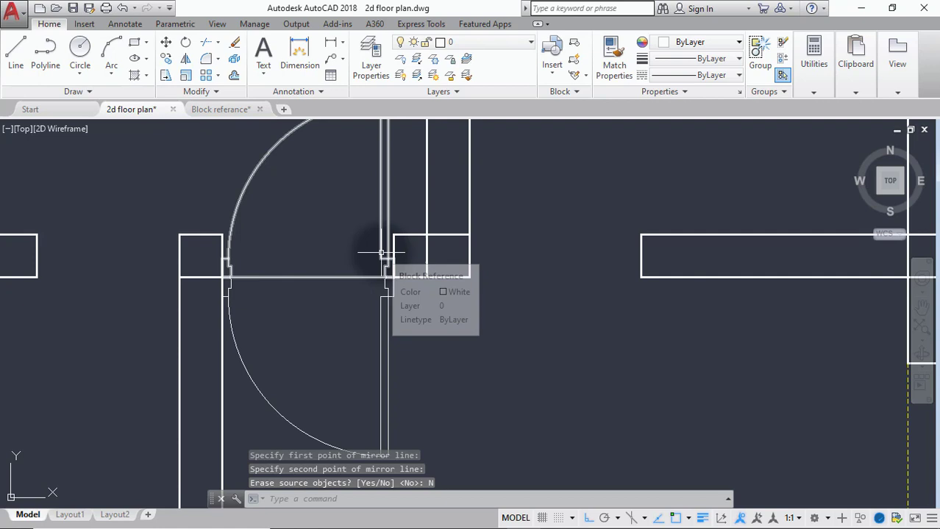
Step: Copy the downward-swinging door into the opening between the top of the kitchen partition and the small square column
left_click(167, 60)
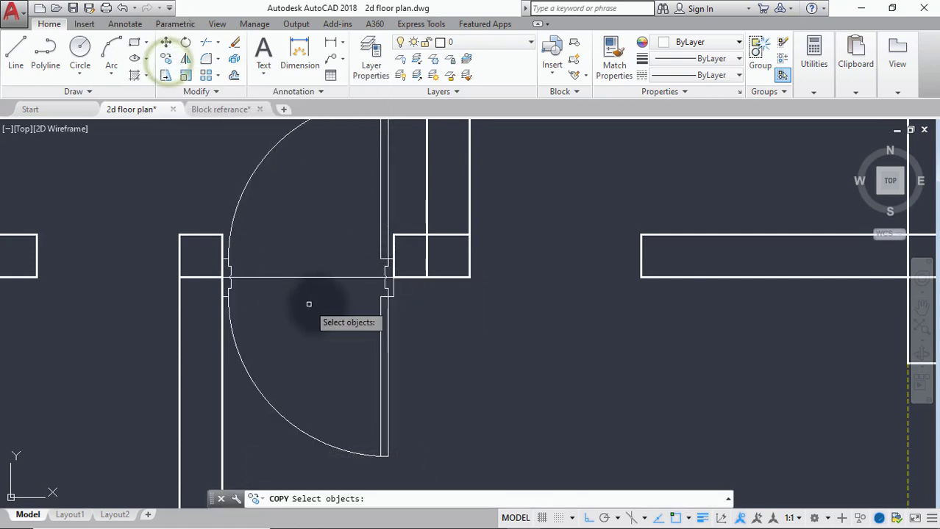
left_click(379, 319)
key("Return")
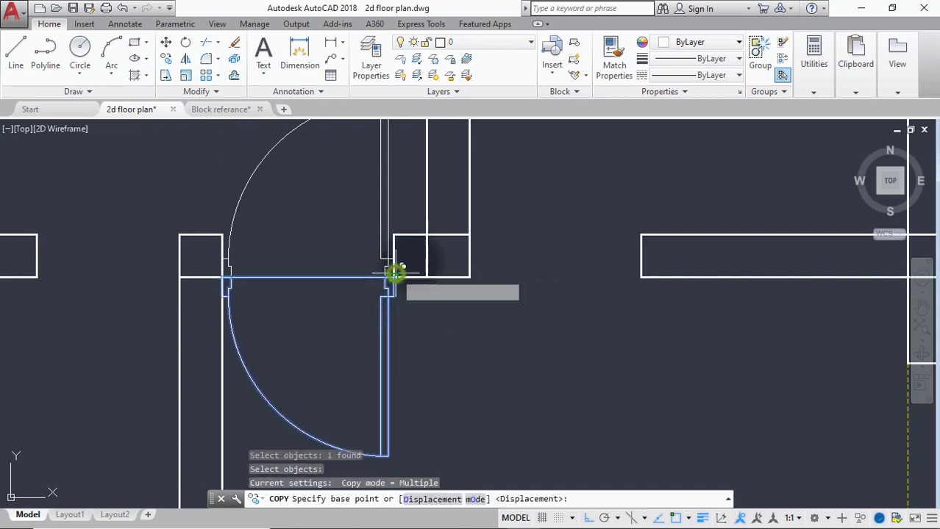
left_click(395, 274)
scroll(399, 267, "down", 6)
scroll(398, 309, "up", 4)
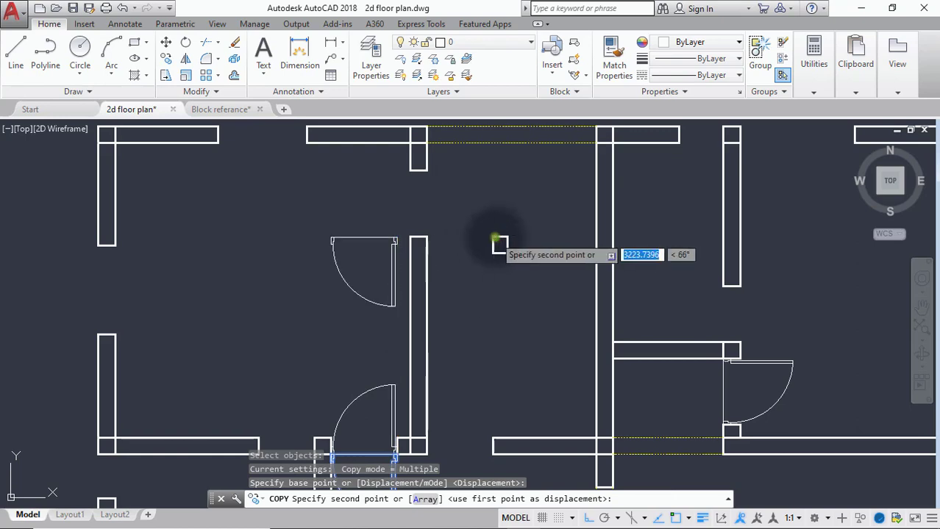
left_click(499, 240)
key("Escape")
Step: Mirror the downward-swinging door about a vertical line through its hinge-side corner, keeping the original
scroll(346, 263, "down", 5)
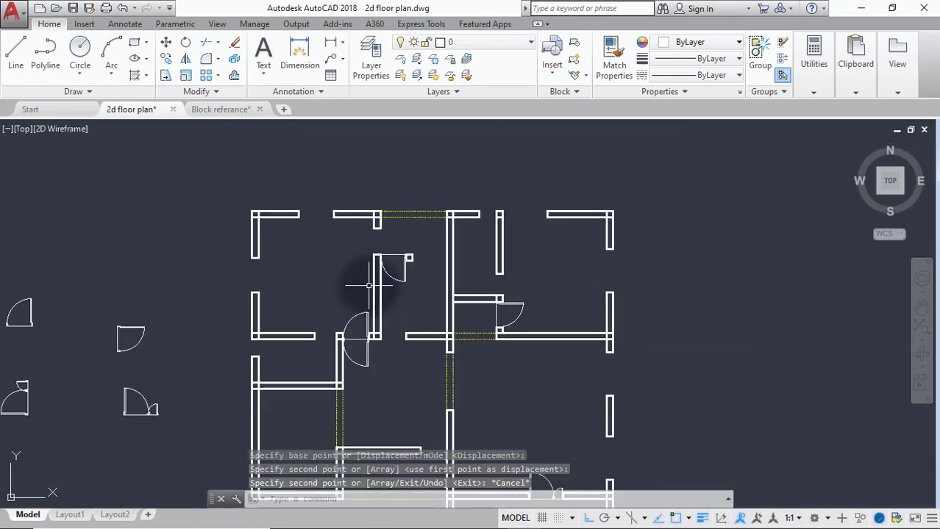
middle_click_drag(368, 285, 347, 210)
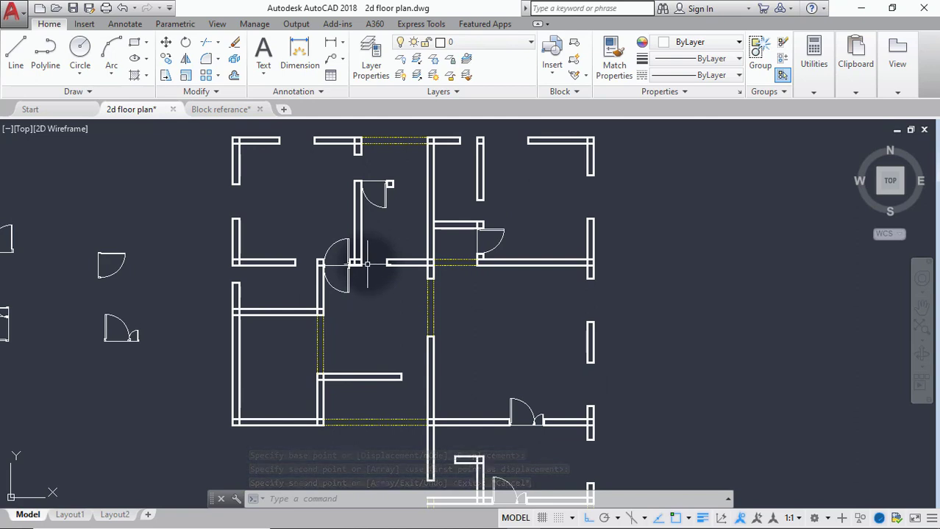
middle_click_drag(369, 274, 358, 268)
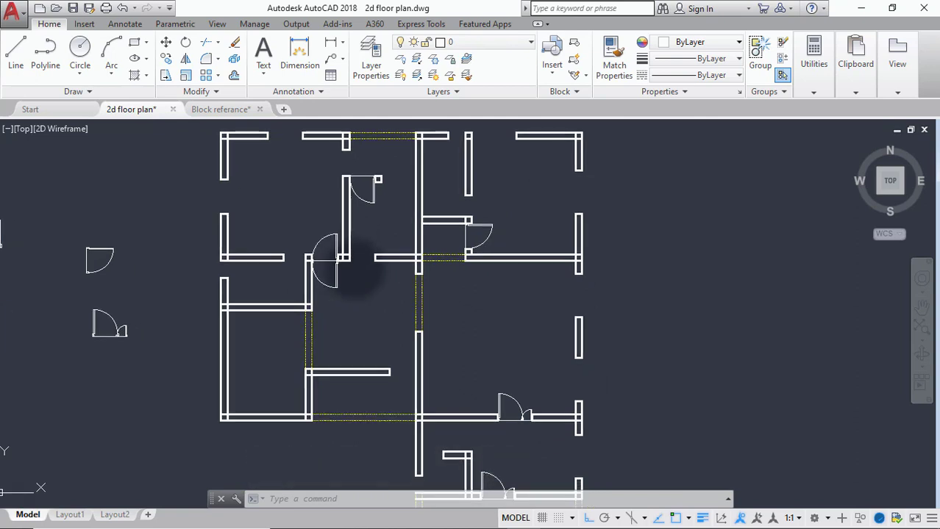
scroll(344, 172, "up", 2)
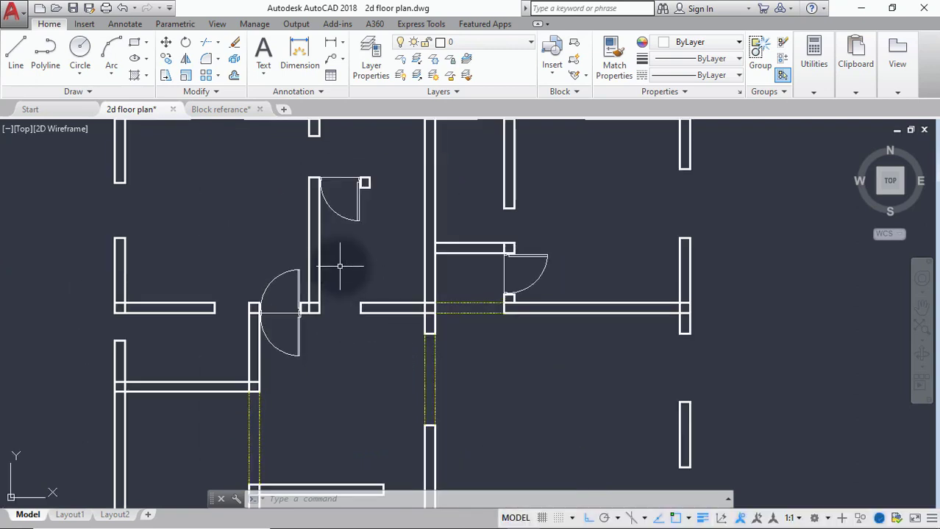
type("i")
key("Return")
left_click(300, 334)
key("Return")
scroll(303, 319, "up", 4)
left_click(294, 325)
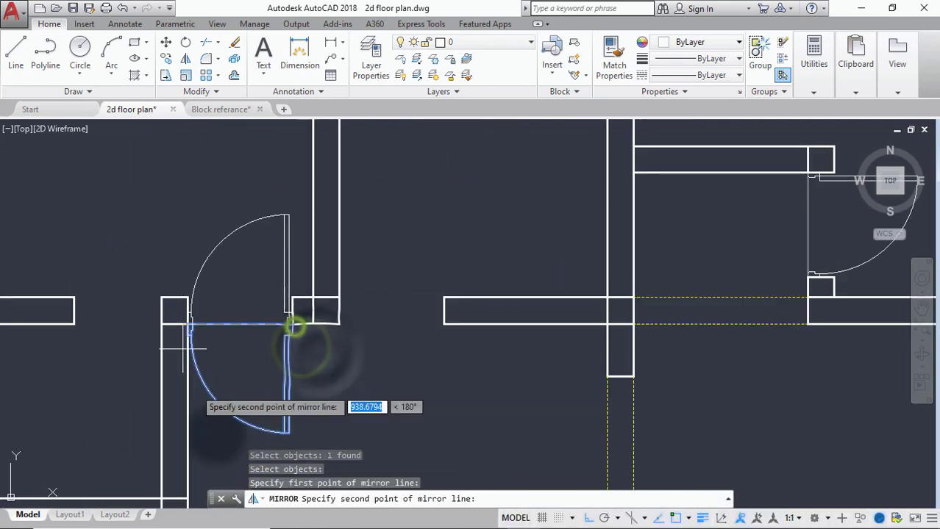
left_click(313, 432)
left_click(345, 480)
Step: Copy the newly mirrored door into the opening between the partition's lower end and the long vertical wall
left_click(168, 60)
left_click(372, 325)
key("Return")
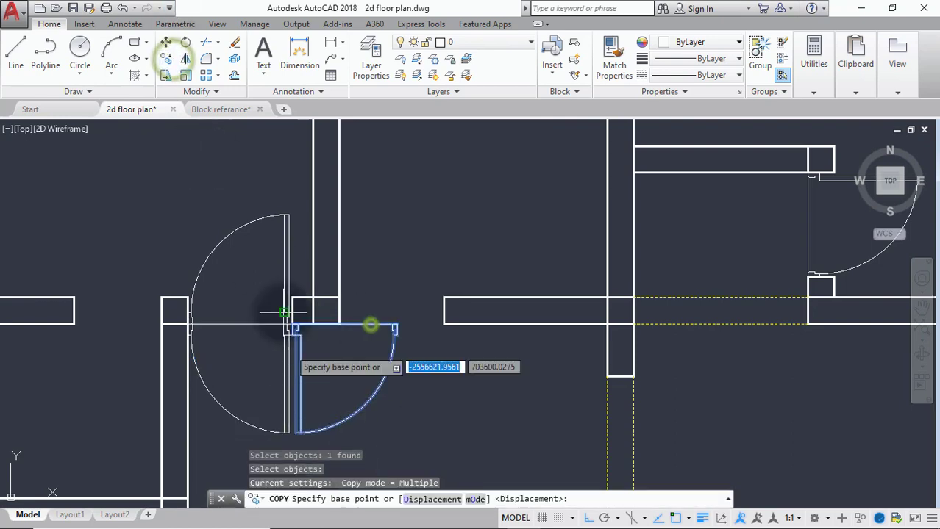
scroll(298, 296, "up", 2)
left_click(285, 367)
left_click(403, 302)
scroll(353, 327, "down", 5)
key("Escape")
Step: Delete the two adjacent downward-swinging helper doors below the wall at the partition's lower end
scroll(340, 365, "up", 3)
left_click(382, 291)
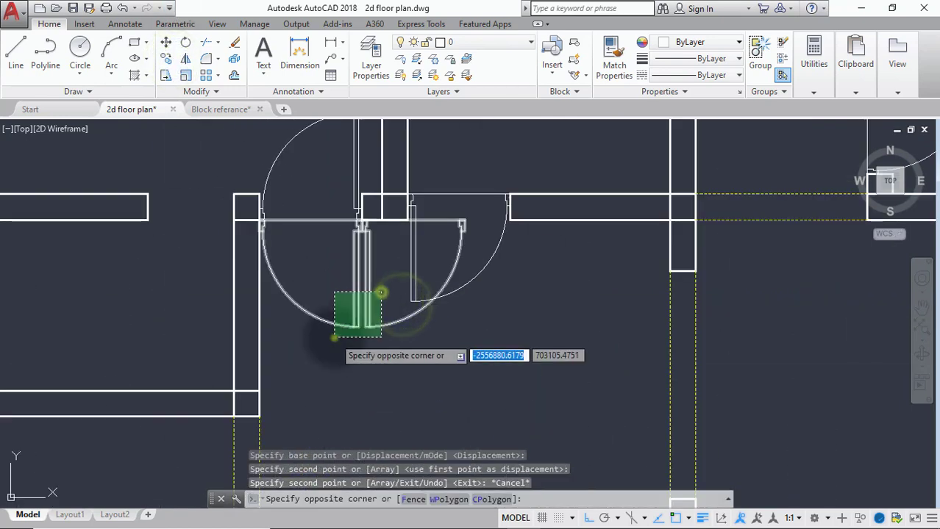
left_click(336, 337)
key("Delete")
Step: Mirror the door in the opening right of the partition so it swings upward, erasing the source door
scroll(340, 331, "down", 2)
scroll(339, 329, "up", 2)
type("mi")
key("Return")
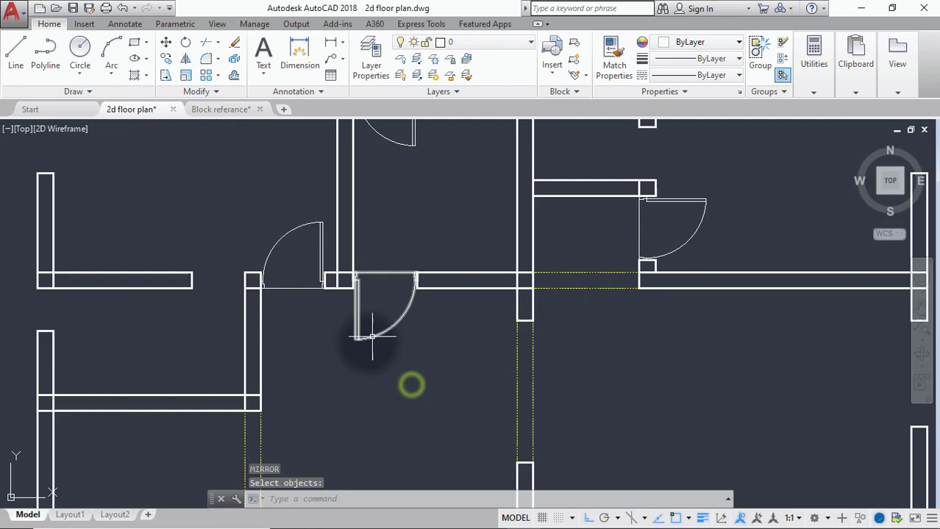
left_click(355, 335)
key("Return")
scroll(417, 265, "up", 3)
left_click(412, 292)
left_click(253, 265)
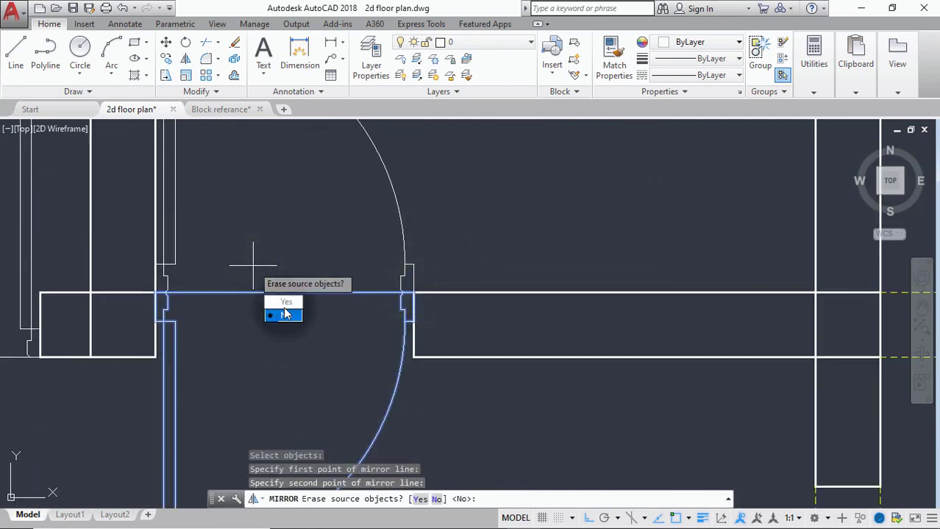
left_click(285, 305)
Step: Move the upward-swinging door from the wall's upper corner to its lower corner at the same opening
scroll(178, 345, "down", 4)
scroll(185, 331, "up", 2)
type("m")
left_click(285, 384)
left_click(288, 349)
key("Return")
scroll(300, 347, "up", 4)
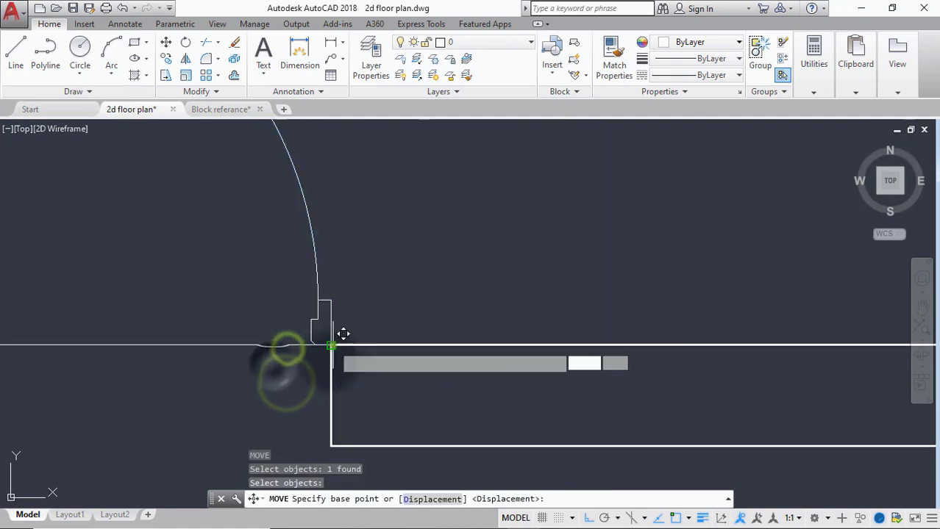
left_click(332, 344)
left_click(332, 445)
Step: Mirror the smallest single door block beside the plan about its threshold so it swings downward, erasing the source
scroll(279, 359, "down", 7)
middle_click_drag(225, 350, 289, 275)
scroll(283, 269, "up", 1)
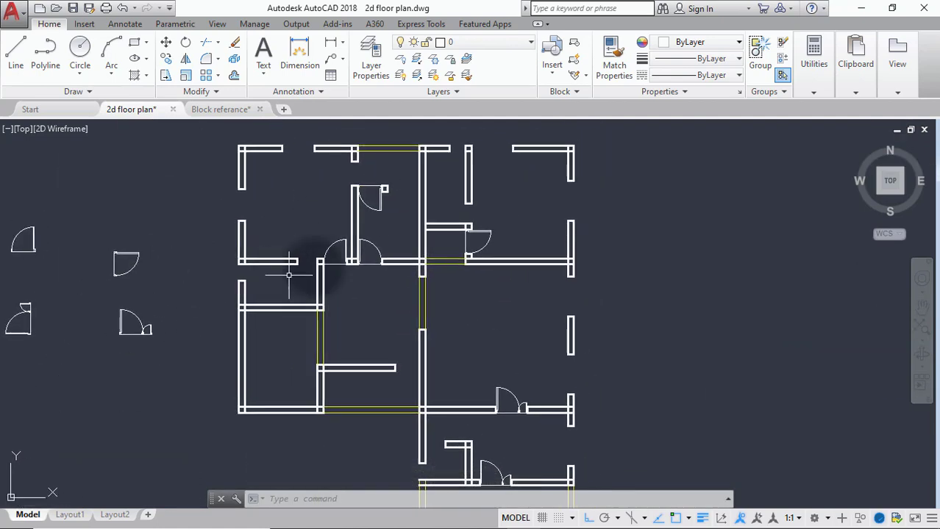
middle_click_drag(62, 262, 151, 288)
middle_click_drag(69, 324, 99, 289)
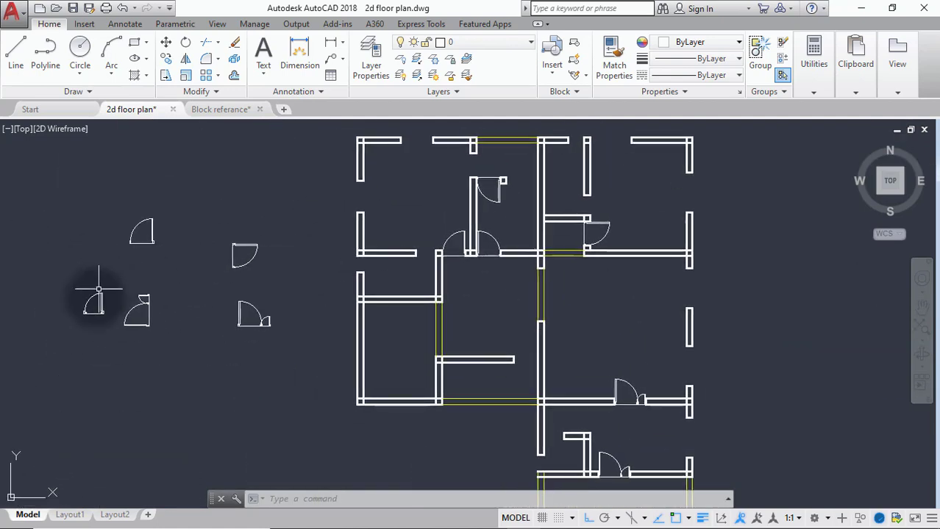
left_click(186, 58)
left_click(90, 312)
key("Return")
scroll(100, 320, "up", 8)
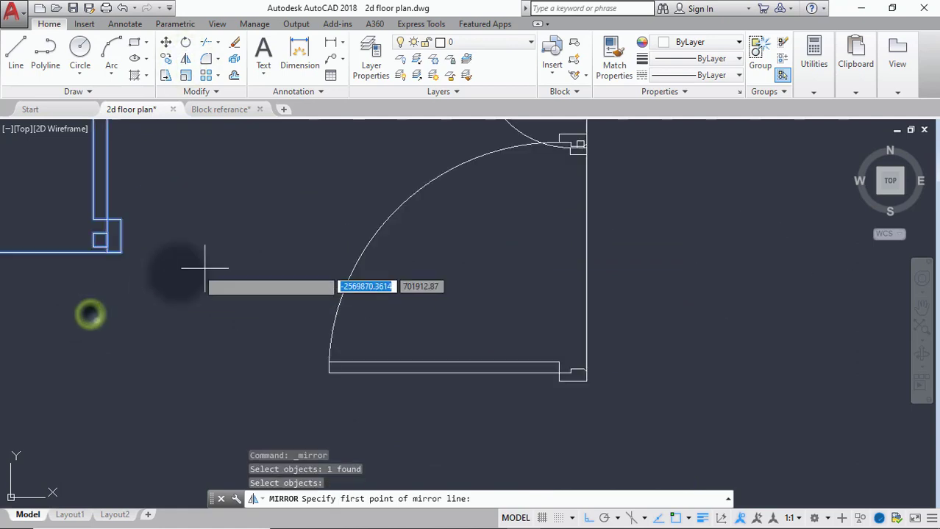
left_click(121, 252)
scroll(192, 251, "down", 5)
left_click(134, 287)
left_click(163, 325)
Step: Copy the smallest single door into the opening of the horizontal wall below the upper-left room
left_click(165, 59)
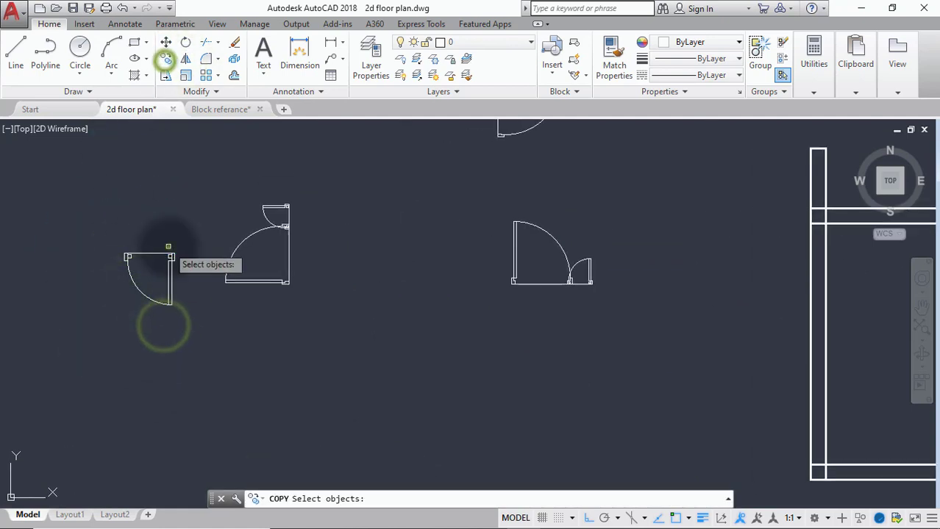
left_click(168, 245)
left_click(141, 272)
key("Return")
scroll(172, 252, "up", 5)
left_click(165, 260)
scroll(197, 269, "down", 8)
scroll(534, 200, "up", 4)
left_click(506, 213)
scroll(369, 277, "down", 4)
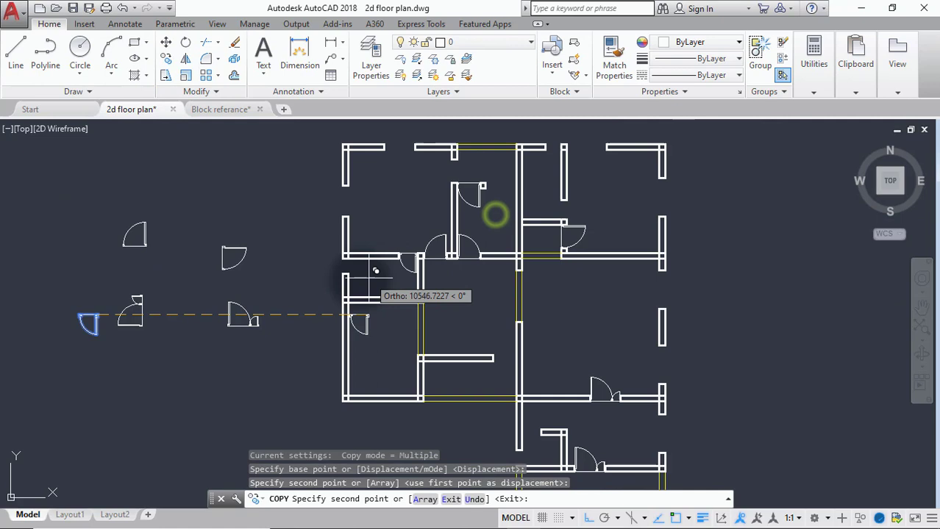
middle_click_drag(368, 277, 329, 317)
key("Escape")
Step: Mirror the smallest single door block beside the plan about a vertical line at its frame edge, keeping the original
scroll(383, 282, "down", 4)
scroll(344, 302, "up", 7)
left_click(185, 59)
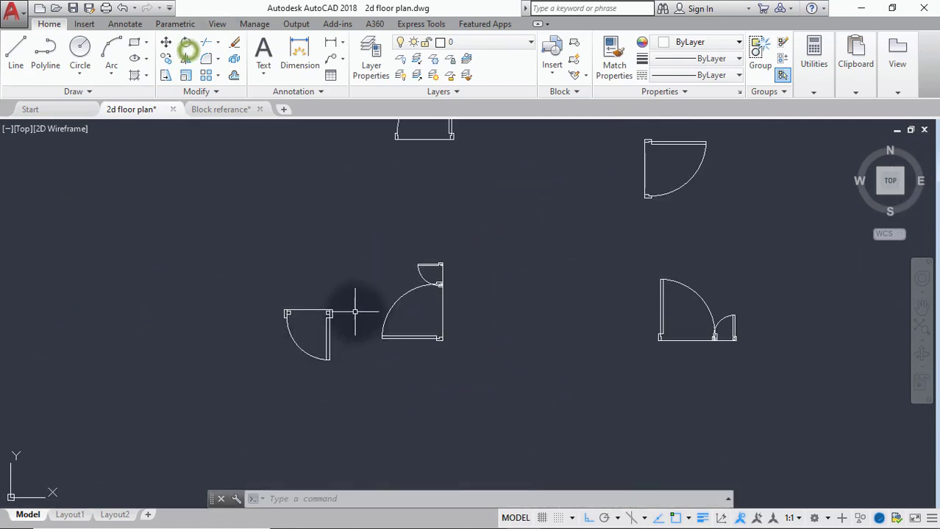
left_click(288, 316)
key("Return")
scroll(317, 294, "up", 5)
left_click(313, 342)
scroll(293, 367, "down", 6)
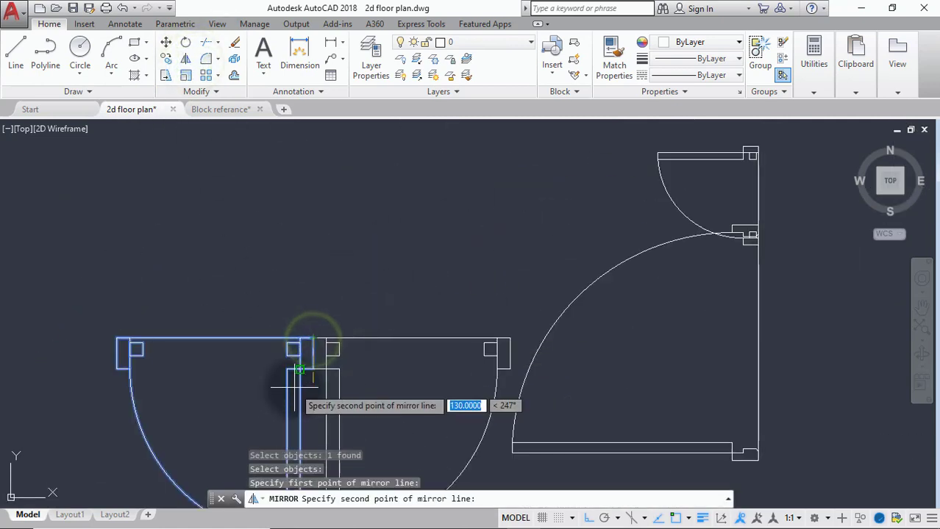
scroll(316, 323, "up", 3)
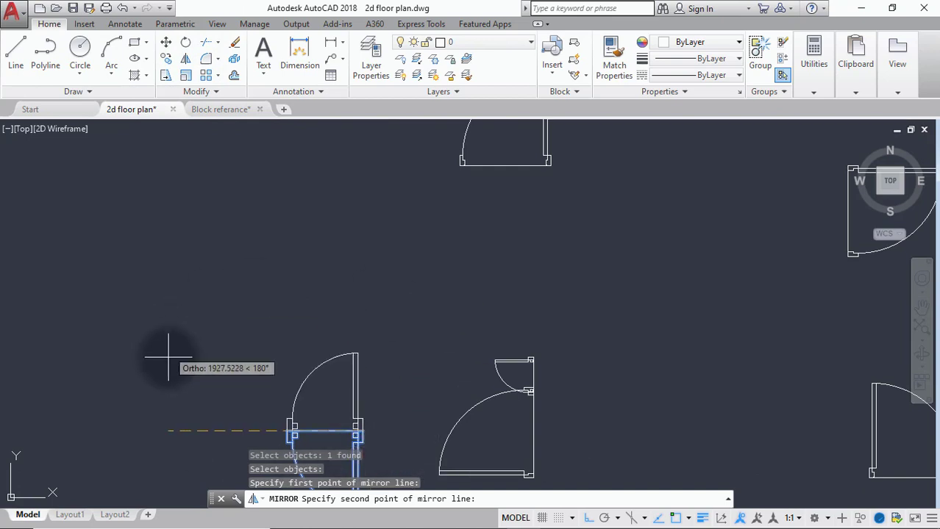
middle_click_drag(167, 357, 195, 178)
left_click(225, 429)
left_click(251, 478)
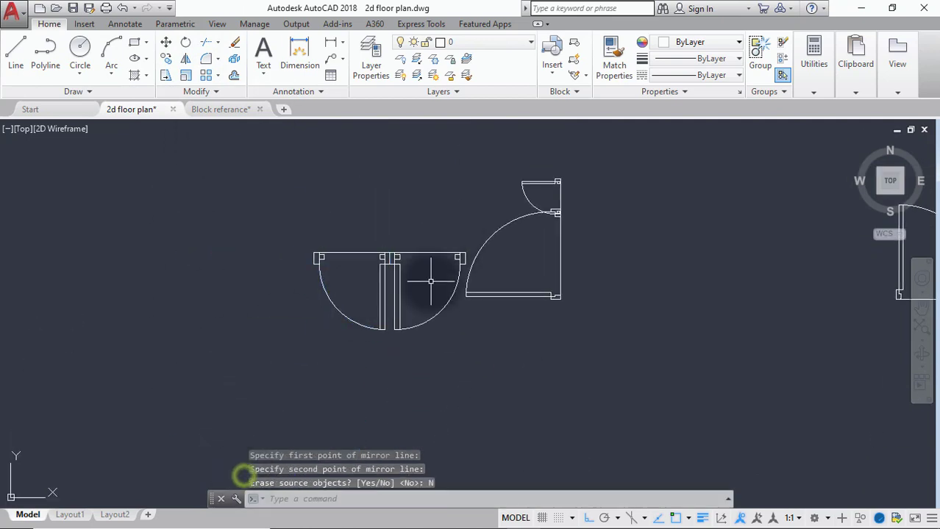
Step: Move one of the two mirrored small doors to the left, clear of the other door blocks
left_click(165, 43)
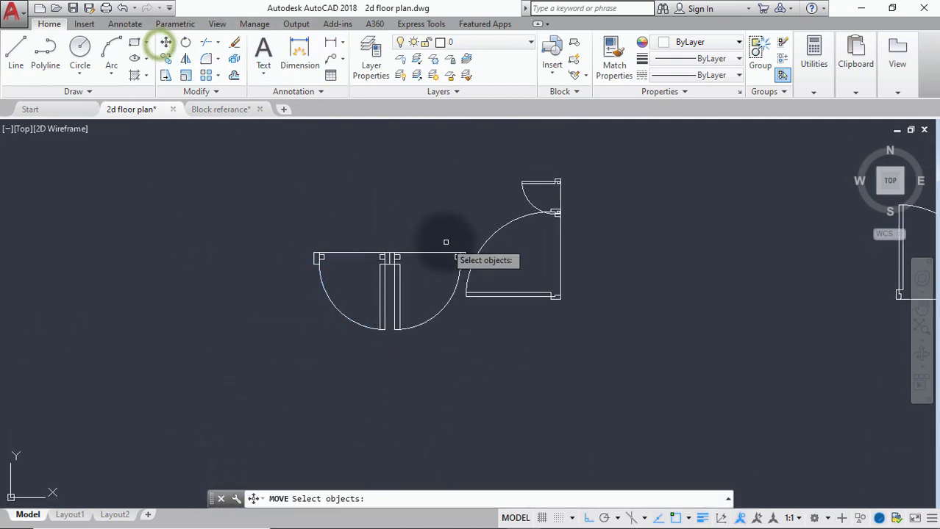
left_click(446, 243)
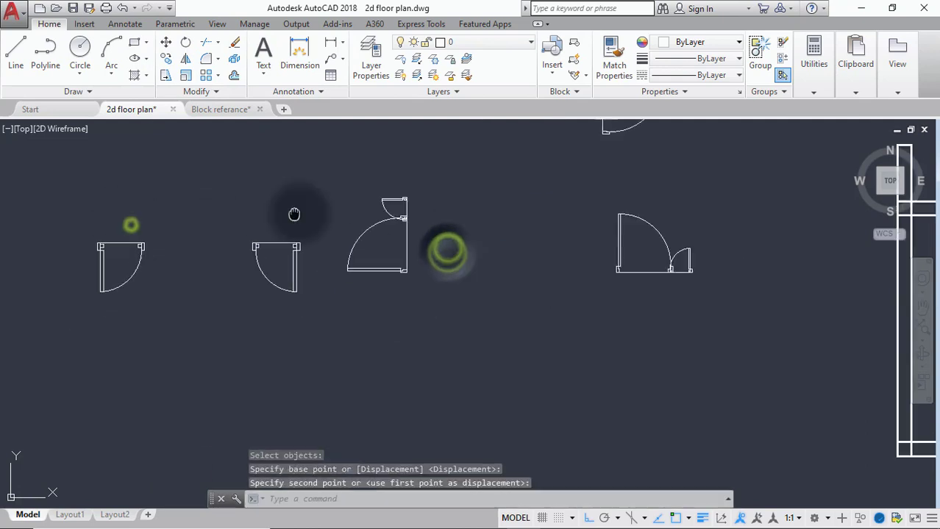
middle_click_drag(130, 224, 245, 264)
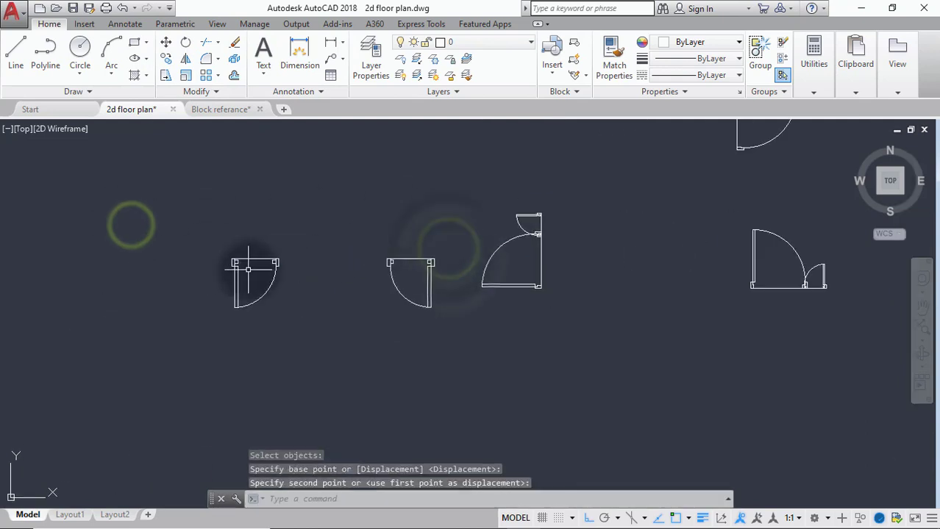
Step: Rotate the leftmost small door block 90 degrees counterclockwise about its upper-left frame corner
left_click(186, 42)
left_click(245, 270)
left_click(224, 278)
right_click(273, 224)
scroll(237, 259, "up", 4)
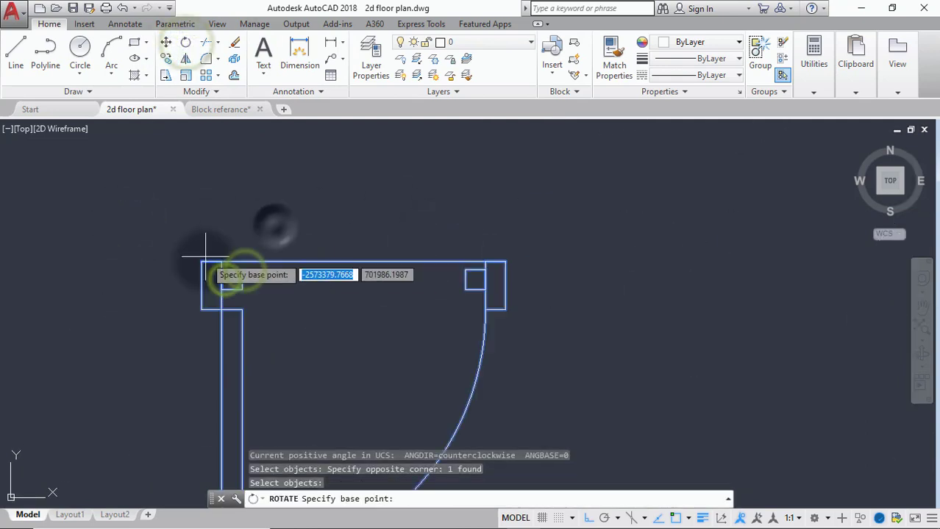
left_click(204, 261)
scroll(342, 286, "down", 3)
left_click(276, 234)
Step: Mirror the rotated small door about a vertical line along its threshold, erasing the source, so it swings to the left
left_click(185, 58)
left_click(368, 269)
right_click(336, 288)
scroll(313, 286, "up", 4)
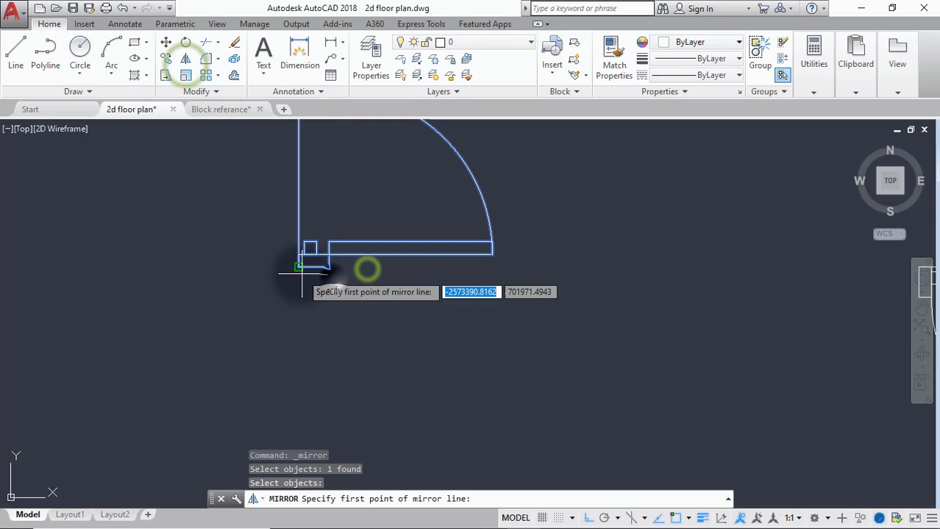
left_click(301, 274)
left_click(297, 119)
left_click(239, 187)
Step: Copy the mirrored small door into the upper opening of the vertical wall beside the upper-right room
left_click(166, 59)
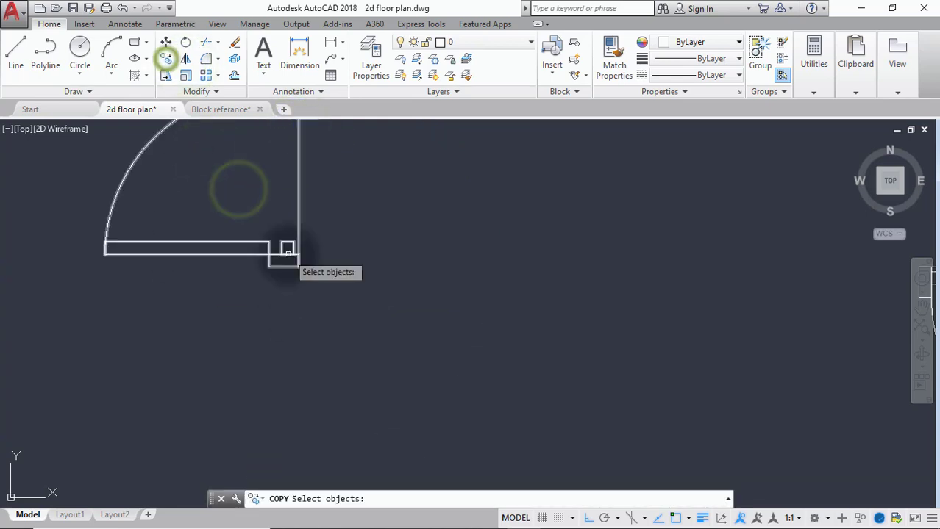
left_click(288, 252)
right_click(287, 278)
left_click(289, 253)
scroll(300, 266, "down", 7)
scroll(430, 258, "up", 4)
scroll(228, 277, "up", 3)
left_click(302, 306)
key("Escape")
scroll(441, 231, "down", 5)
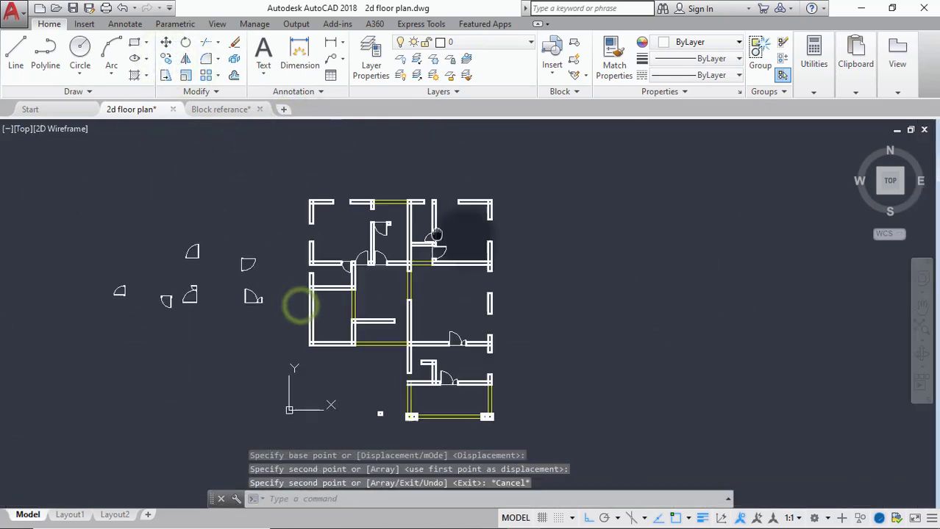
Step: Copy the larger single door with the upright leaf into the opening at the right end of the terrace wall, with Ortho off
scroll(233, 294, "up", 1)
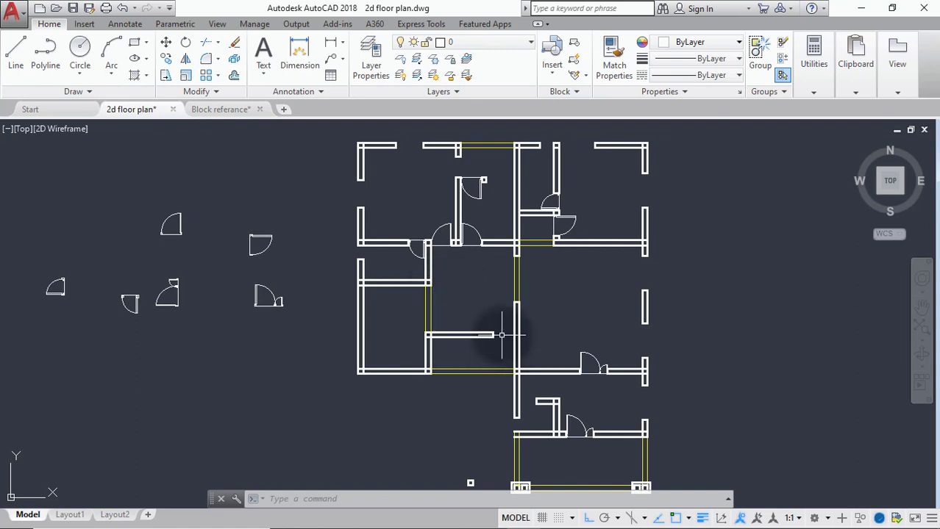
scroll(501, 335, "up", 4)
scroll(499, 340, "down", 4)
middle_click_drag(487, 349, 476, 327)
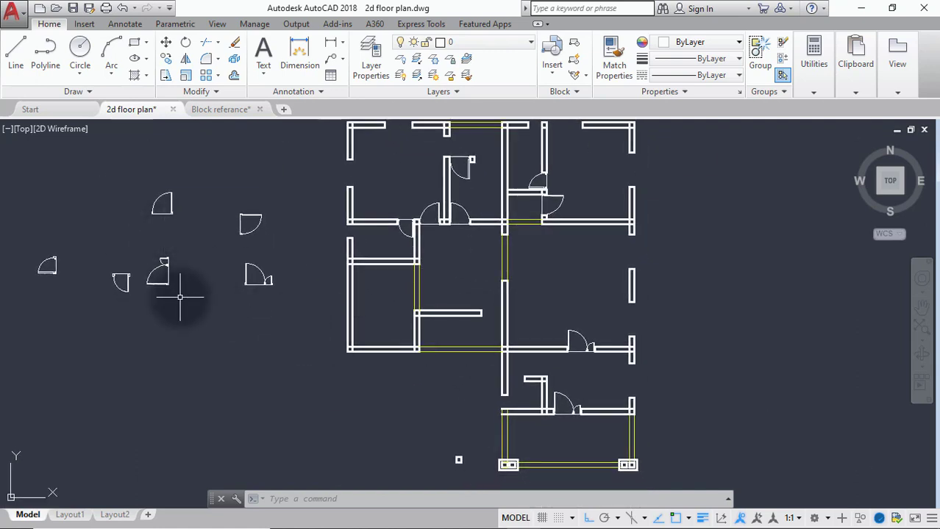
left_click(164, 58)
left_click(169, 211)
key("Return")
scroll(171, 213, "up", 5)
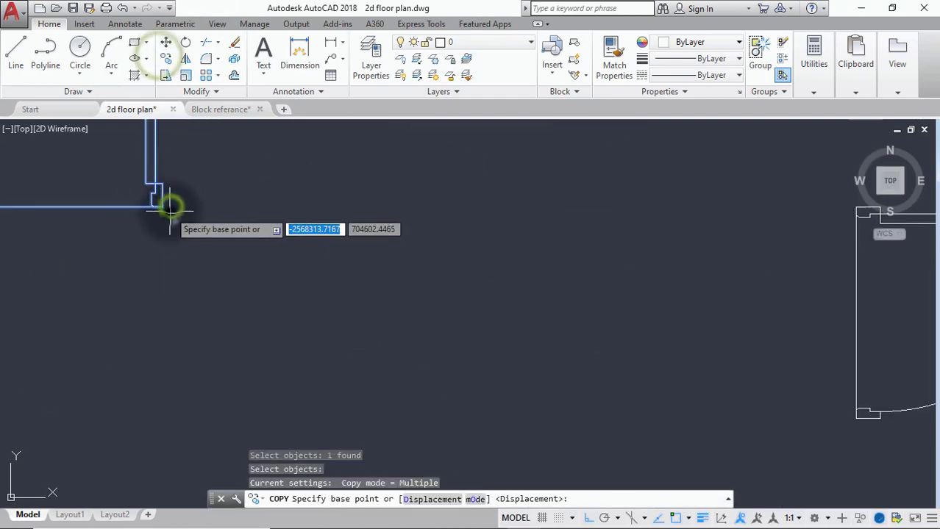
left_click(165, 208)
scroll(173, 212, "down", 6)
scroll(383, 270, "up", 3)
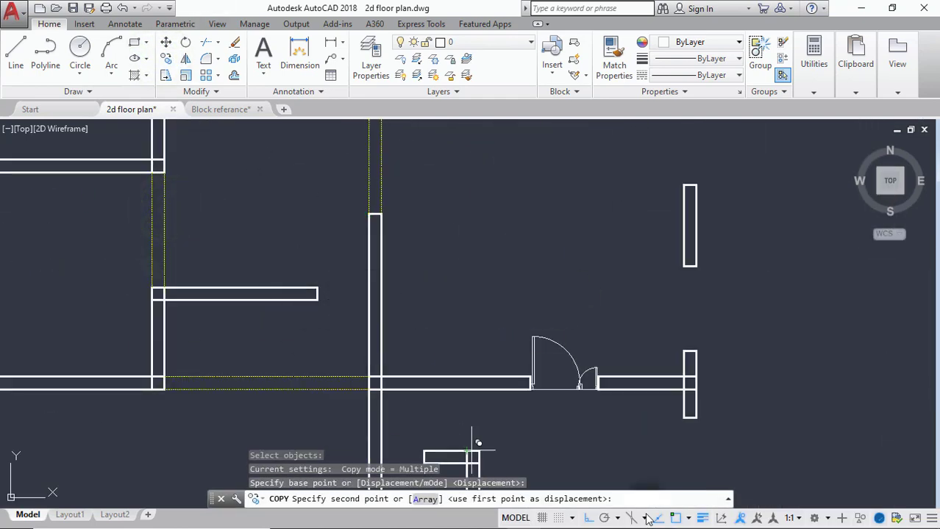
left_click(368, 296)
key("Escape")
Step: Rotate the larger upright single door block beside the plan 90 degrees counterclockwise about its lower-right frame corner, with Ortho on
scroll(353, 294, "down", 5)
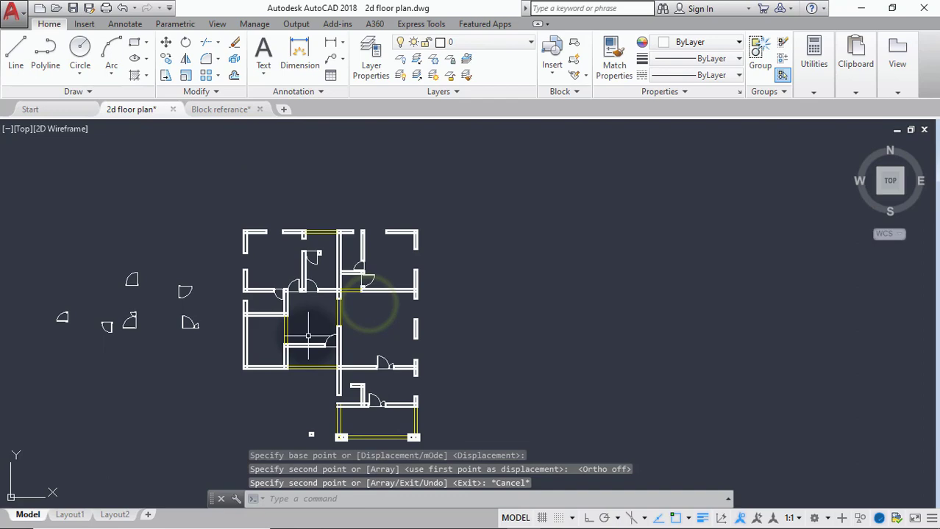
scroll(309, 257, "up", 5)
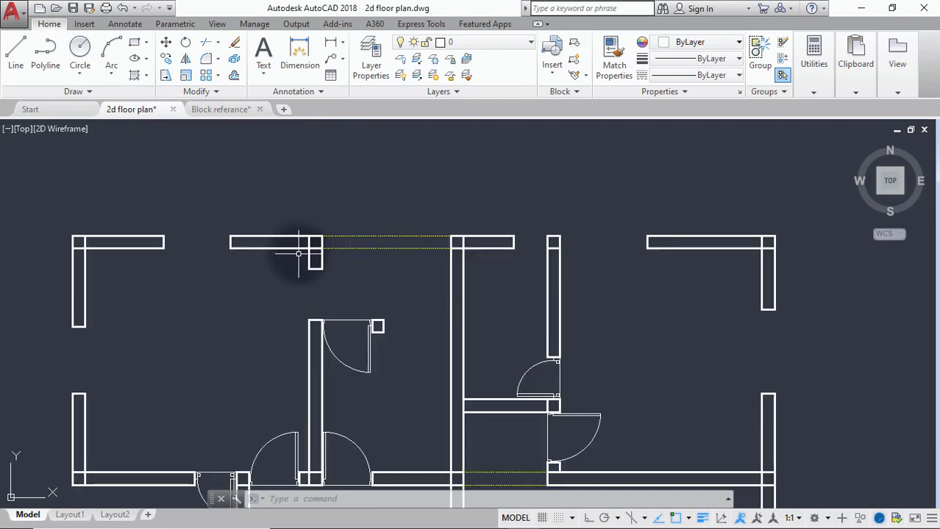
scroll(298, 254, "down", 15)
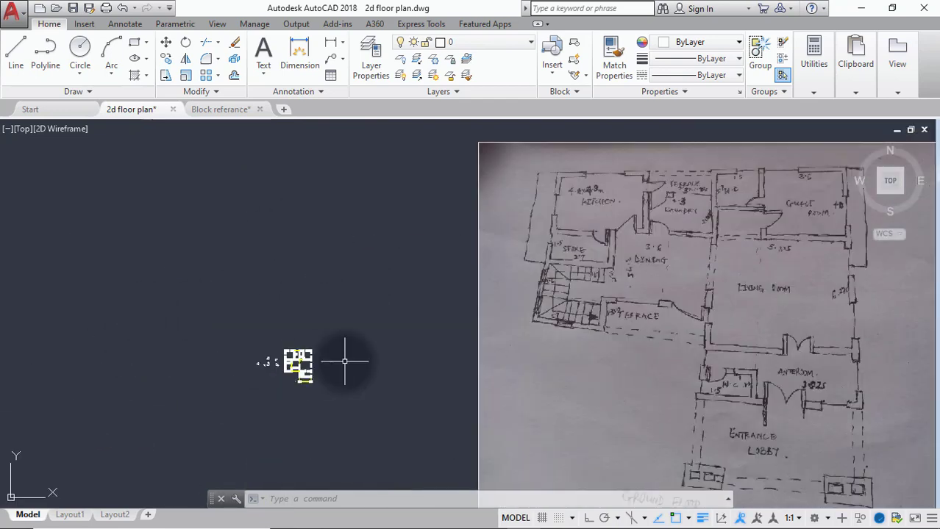
scroll(223, 366, "up", 8)
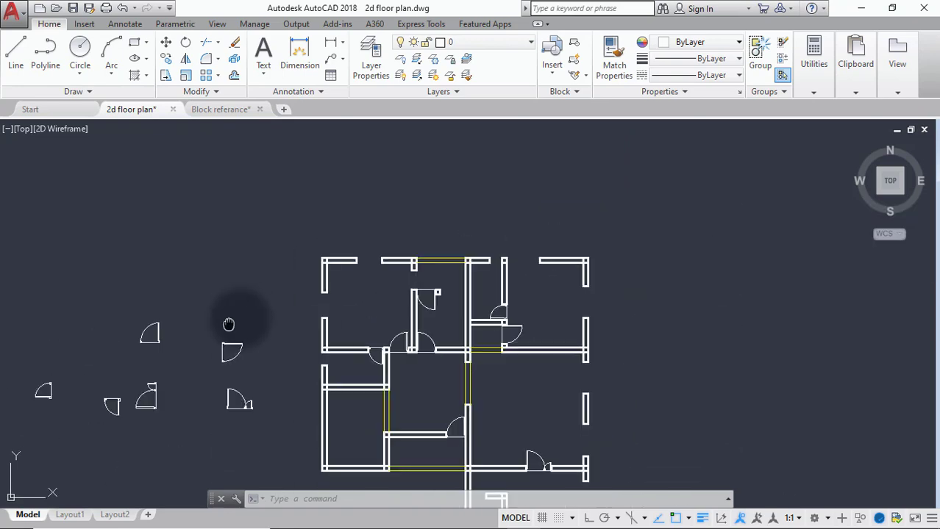
left_click(186, 42)
scroll(297, 336, "up", 4)
left_click(287, 324)
key("Return")
left_click(283, 325)
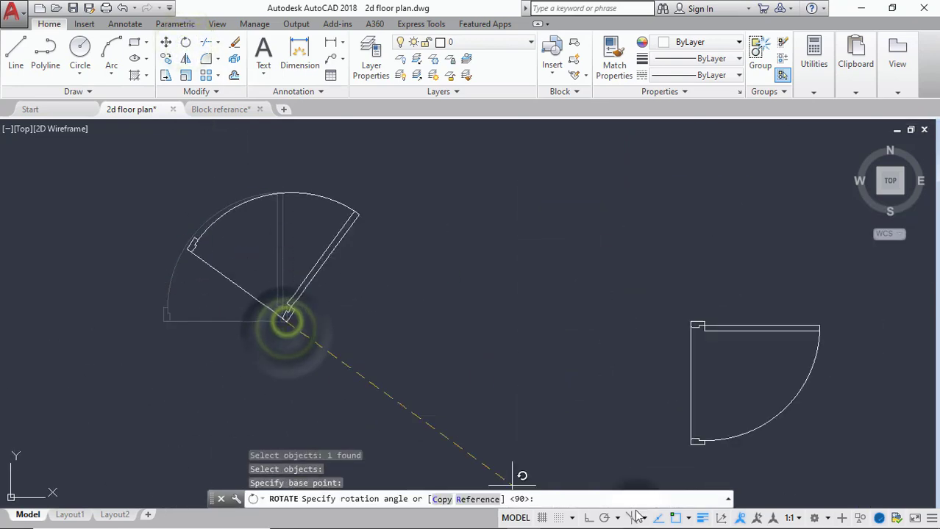
key("F8")
left_click(295, 256)
Step: Copy the rotated larger single door into the opening at the upper end of the kitchen's right-hand wall
left_click(167, 58)
left_click(292, 331)
left_click(252, 311)
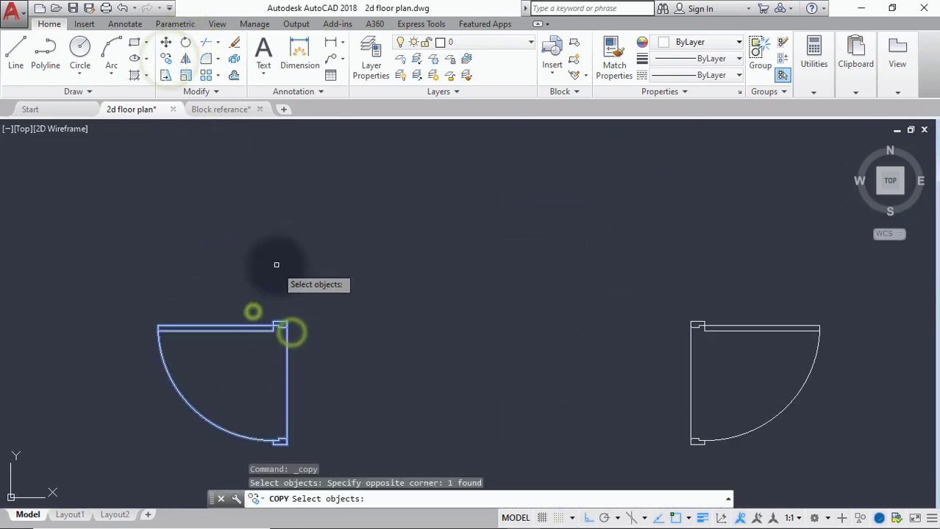
key("Return")
left_click(287, 322)
scroll(291, 314, "down", 5)
scroll(559, 226, "up", 3)
left_click(529, 264)
scroll(378, 269, "down", 6)
key("Escape")
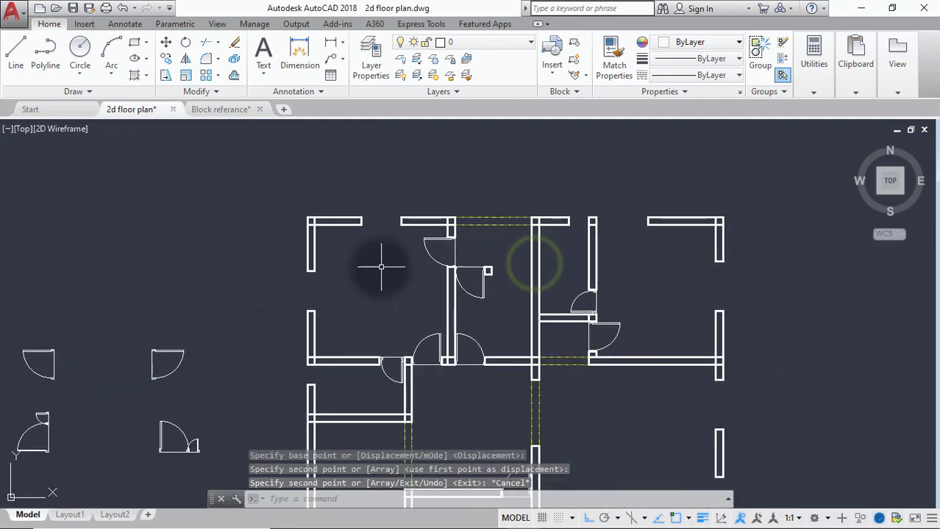
Step: Rotate the leftmost small door block 90 degrees clockwise about its lower-right frame corner so its leaf stands upright
scroll(56, 278, "up", 2)
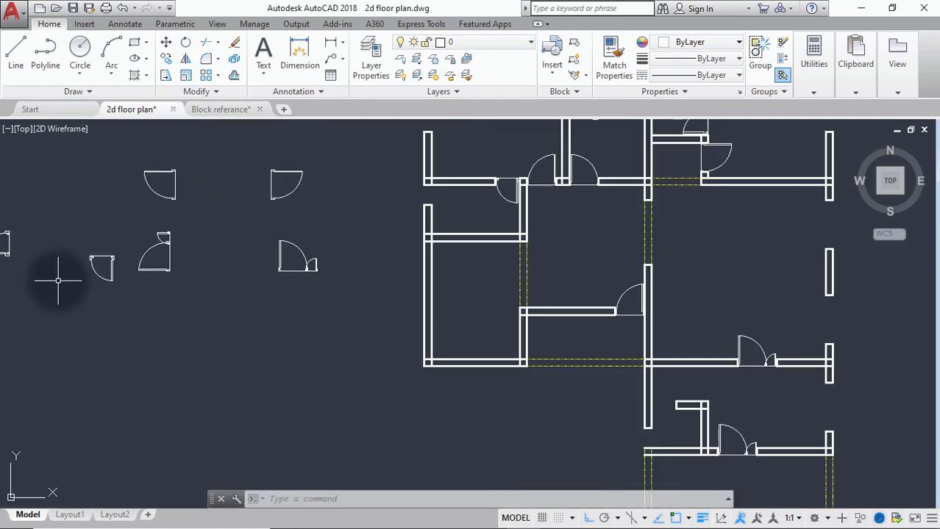
scroll(111, 263, "down", 3)
scroll(114, 277, "up", 3)
left_click(185, 40)
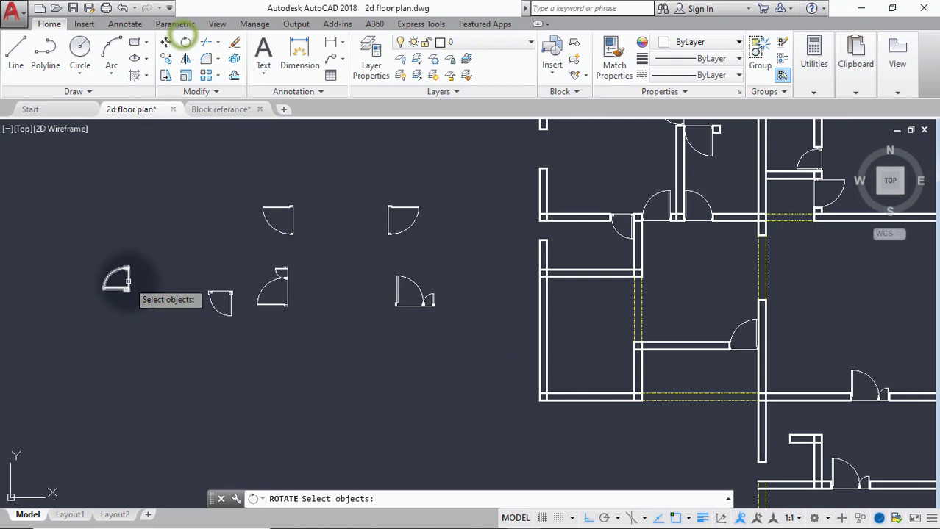
left_click(128, 280)
key("Return")
scroll(130, 284, "up", 2)
left_click(150, 303)
left_click(182, 398)
scroll(188, 355, "down", 2)
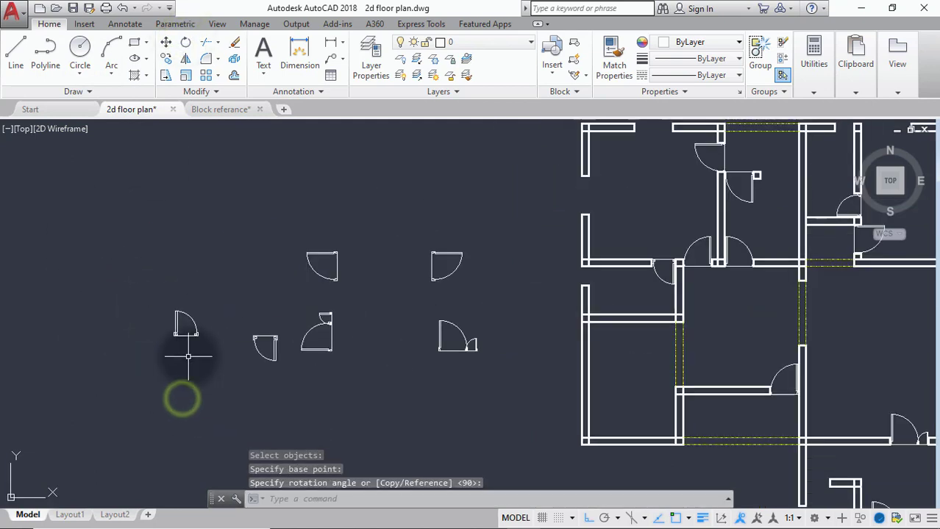
Step: Mirror the leftmost small door block about its horizontal threshold, keeping the original
left_click(187, 58)
left_click(175, 324)
key("Return")
scroll(160, 347, "up", 4)
left_click(279, 253)
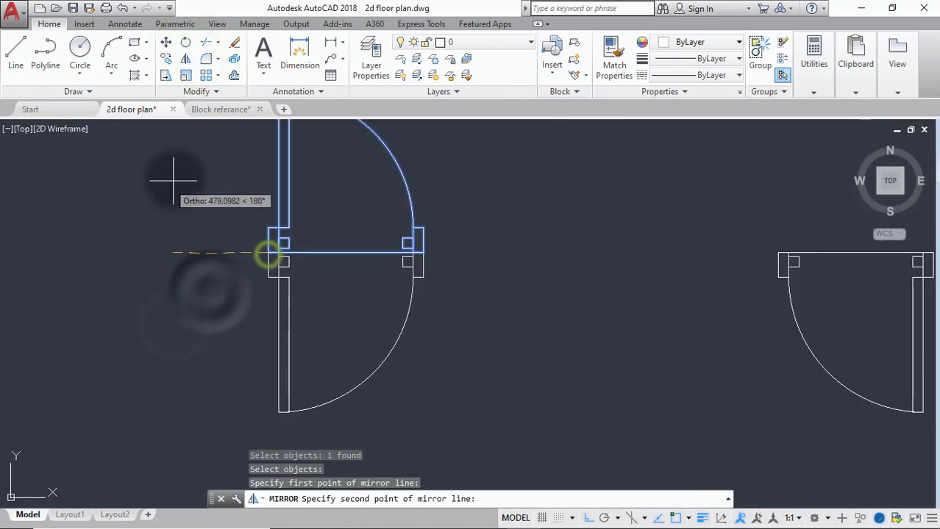
left_click(176, 179)
left_click(217, 224)
Step: Copy the downward-swinging mirrored small door into the opening of the W.C. wall beside the anteroom, with Ortho off
left_click(166, 58)
left_click(278, 285)
key("Return")
left_click(268, 252)
scroll(216, 372, "down", 3)
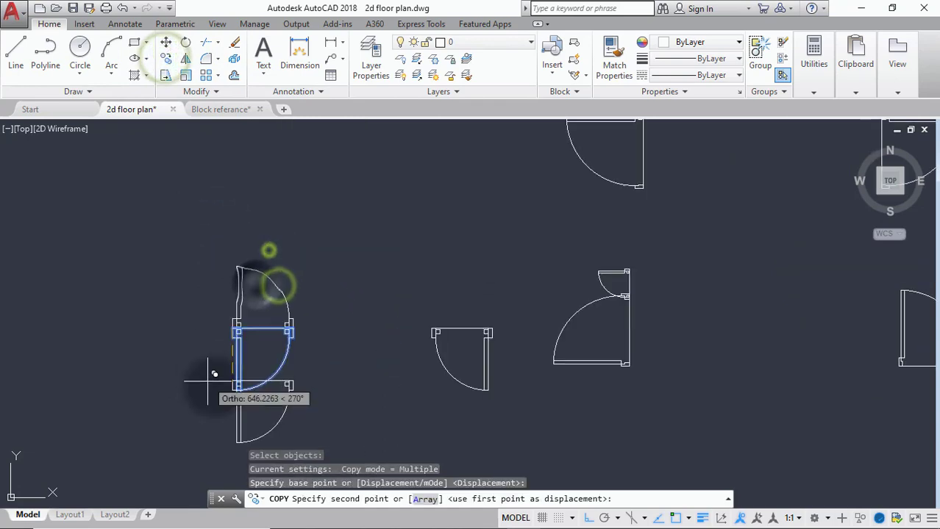
scroll(72, 239, "down", 4)
scroll(517, 351, "up", 4)
left_click(587, 519)
scroll(528, 398, "up", 3)
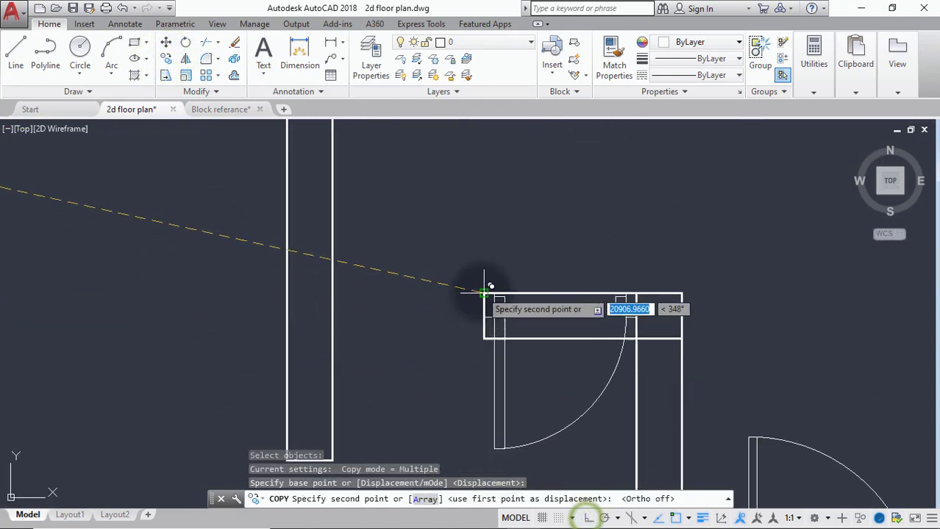
left_click(334, 290)
key("Escape")
scroll(184, 439, "down", 5)
middle_click_drag(173, 478, 448, 528)
scroll(428, 244, "down", 2)
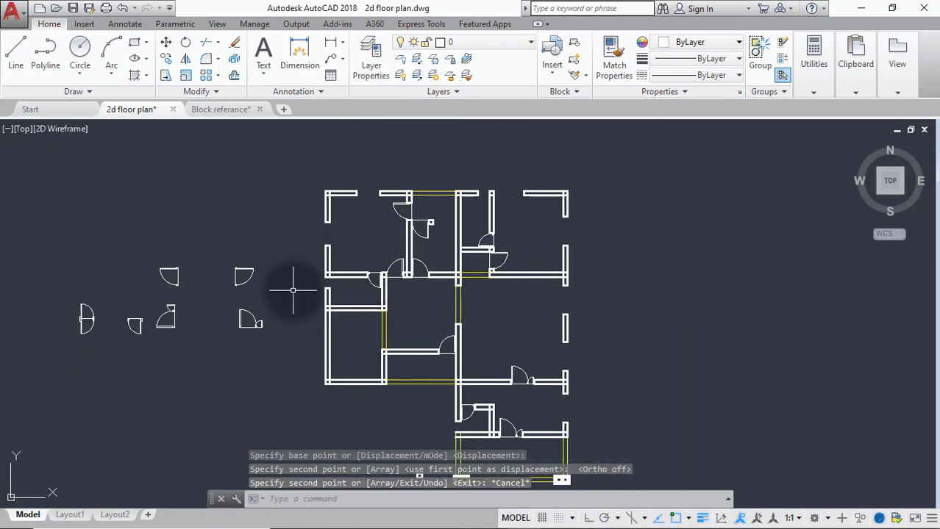
Step: Assign the kitchen's upper door block to the Door layer
scroll(320, 284, "down", 2)
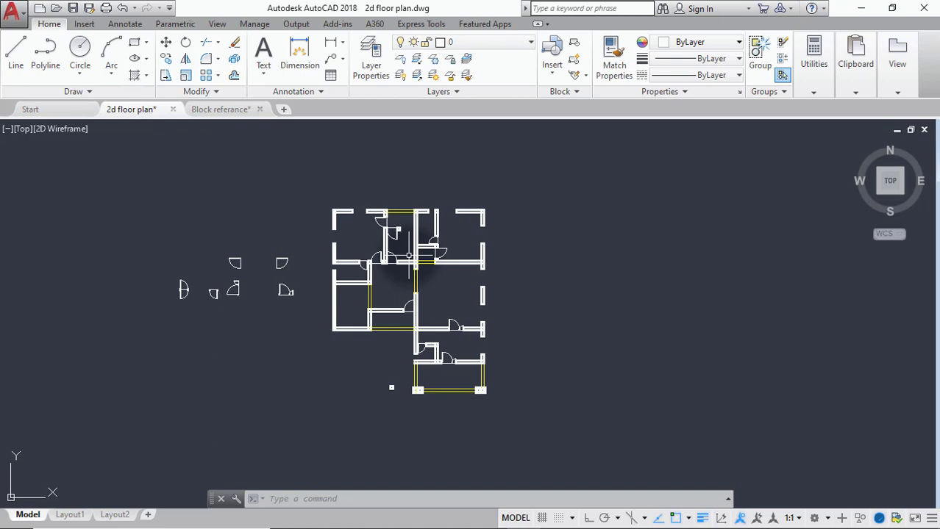
scroll(381, 259, "up", 4)
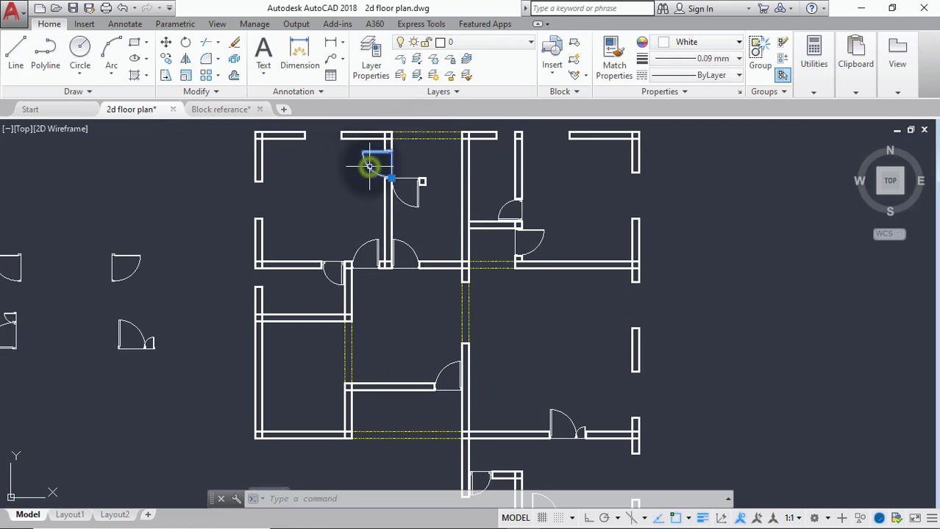
left_click(490, 49)
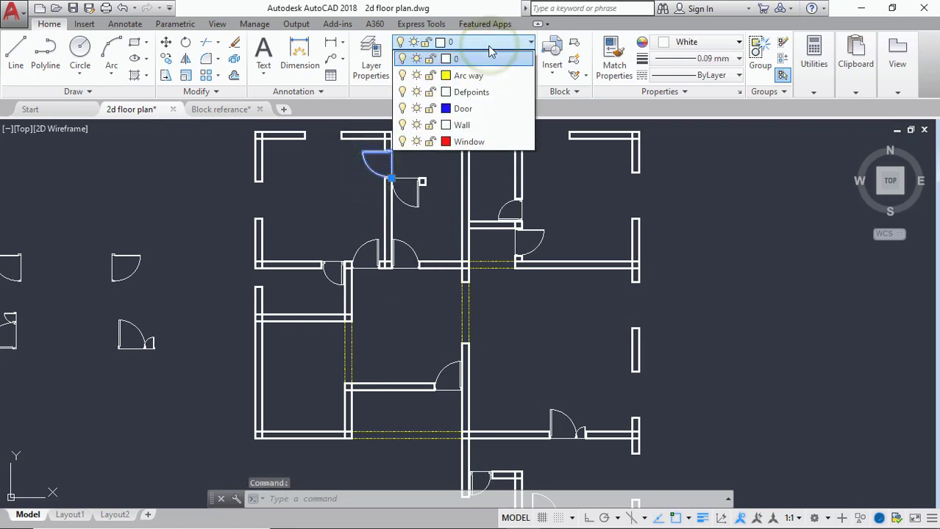
left_click(465, 111)
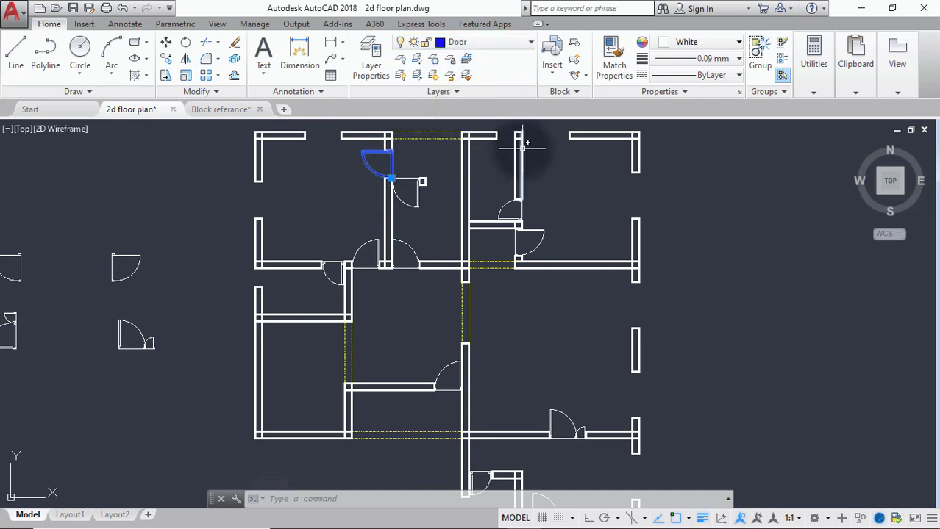
Step: Match the Door-layer door's properties onto the single doors of the laundry, kitchen, store, terrace and upper-right rooms
left_click(610, 50)
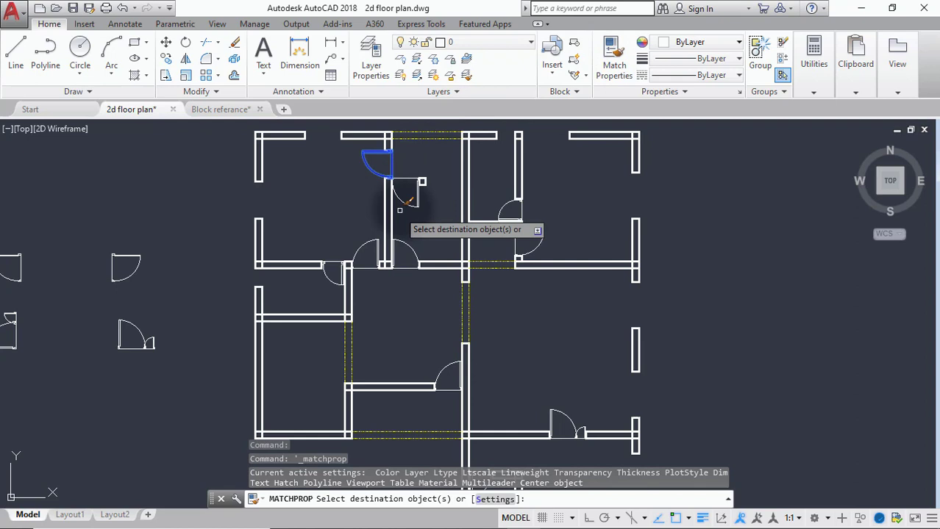
left_click(408, 204)
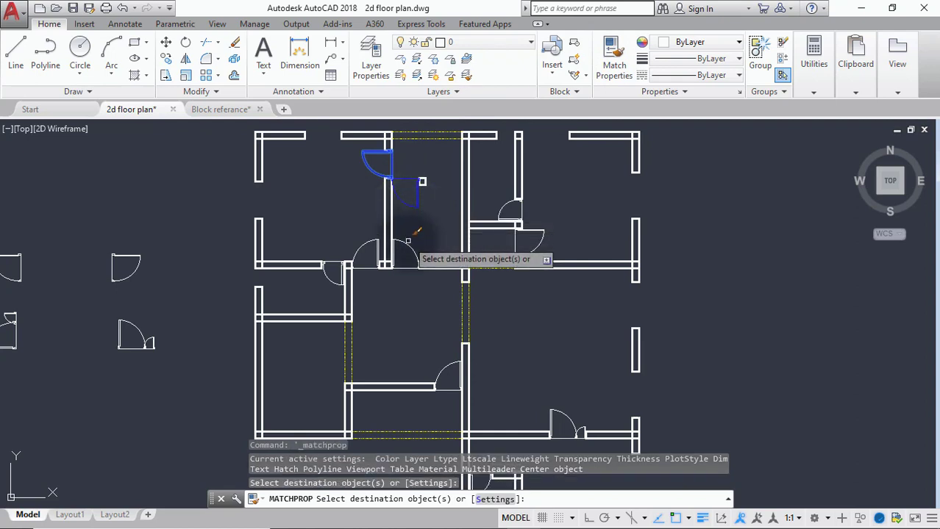
left_click(409, 241)
left_click(367, 244)
left_click(329, 265)
left_click(441, 367)
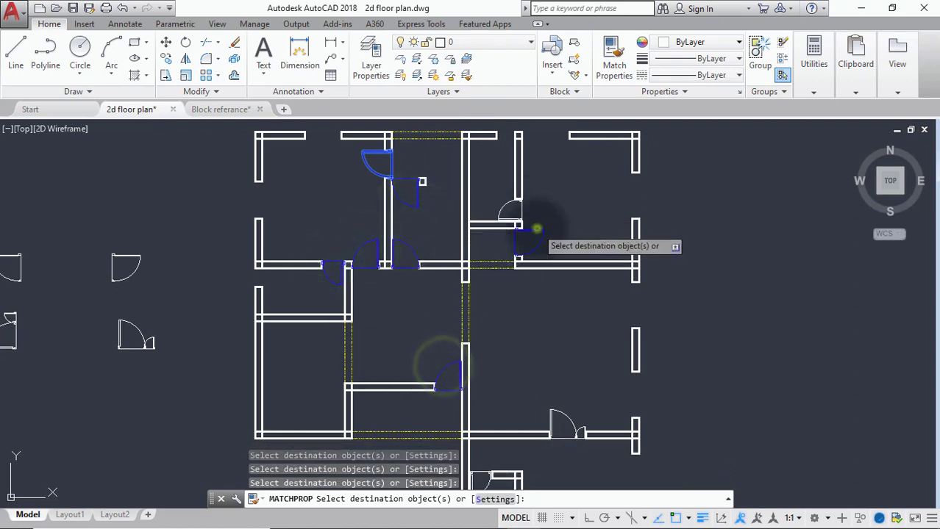
left_click(510, 202)
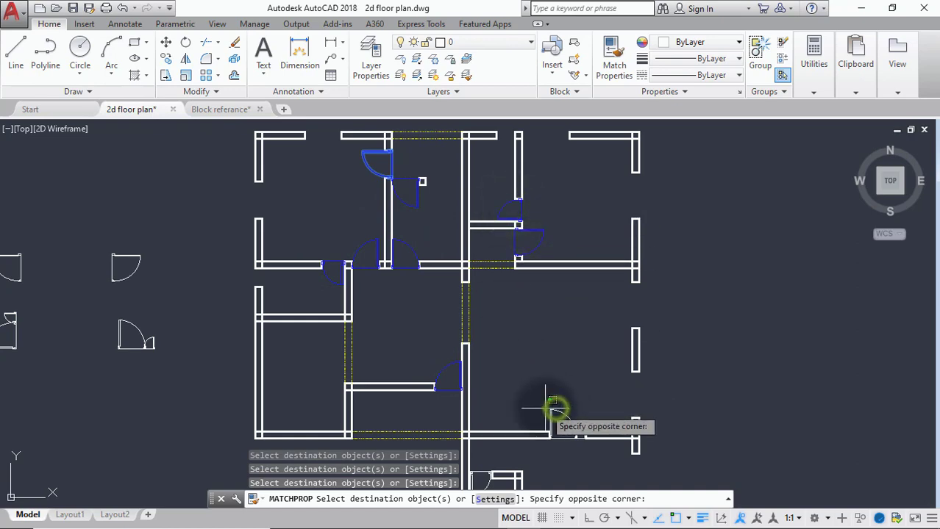
Step: Match the same door properties onto the two double doors of the anteroom and the small W.C. door
left_click(547, 403)
scroll(550, 326, "down", 3)
scroll(536, 268, "up", 6)
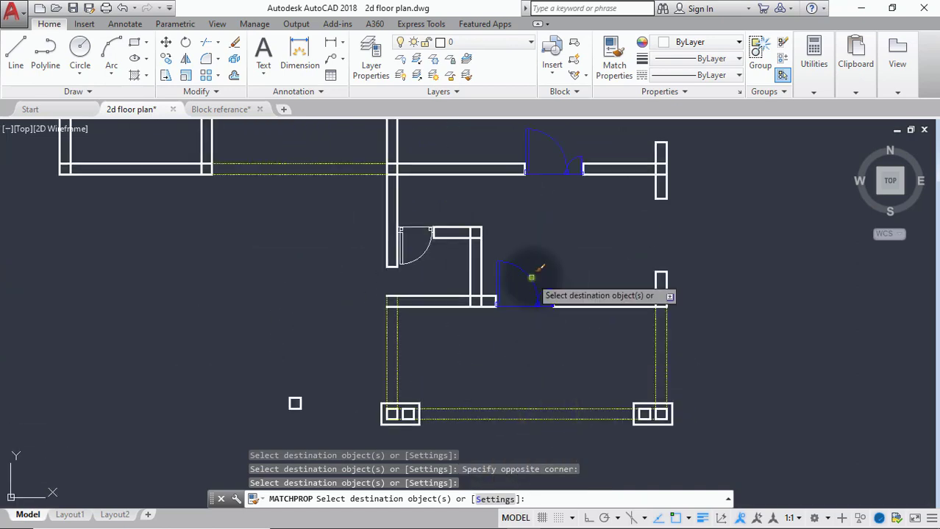
left_click(420, 251)
scroll(419, 248, "down", 6)
scroll(336, 246, "up", 4)
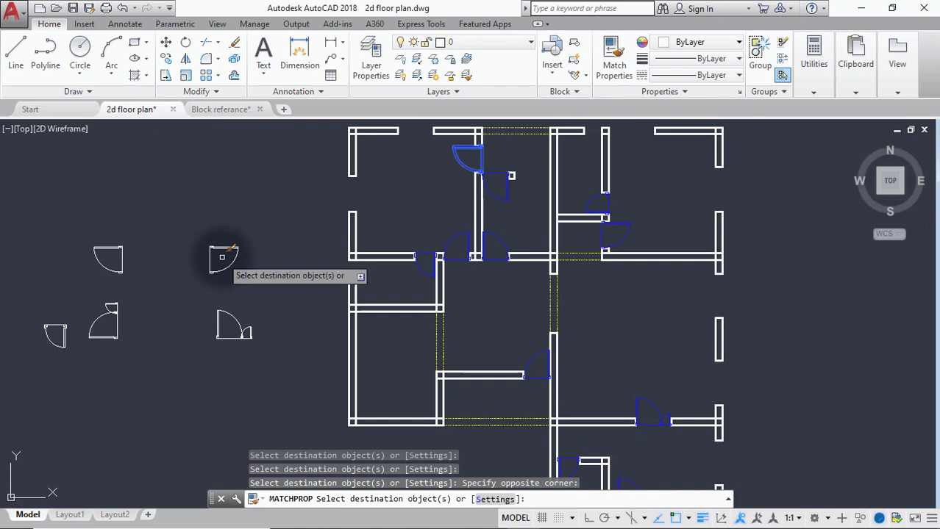
key("Escape")
scroll(224, 256, "down", 3)
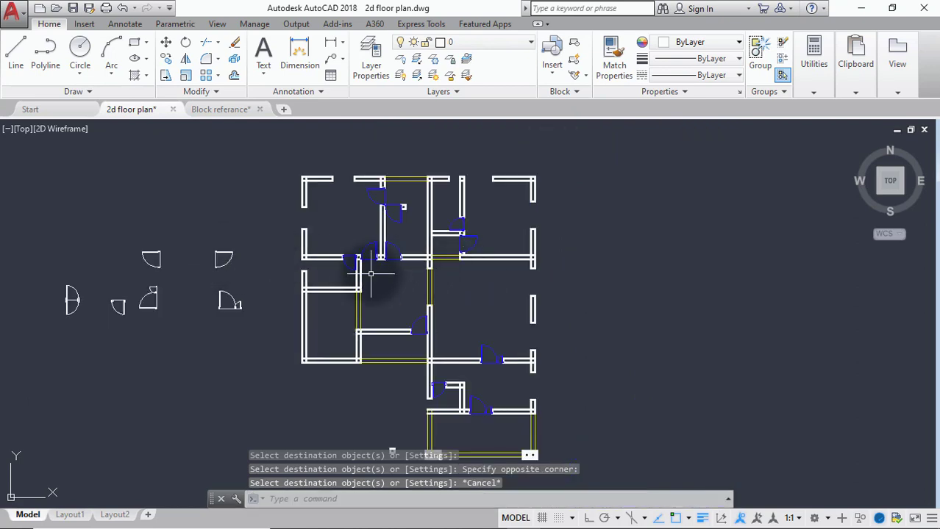
middle_click_drag(371, 274, 422, 298)
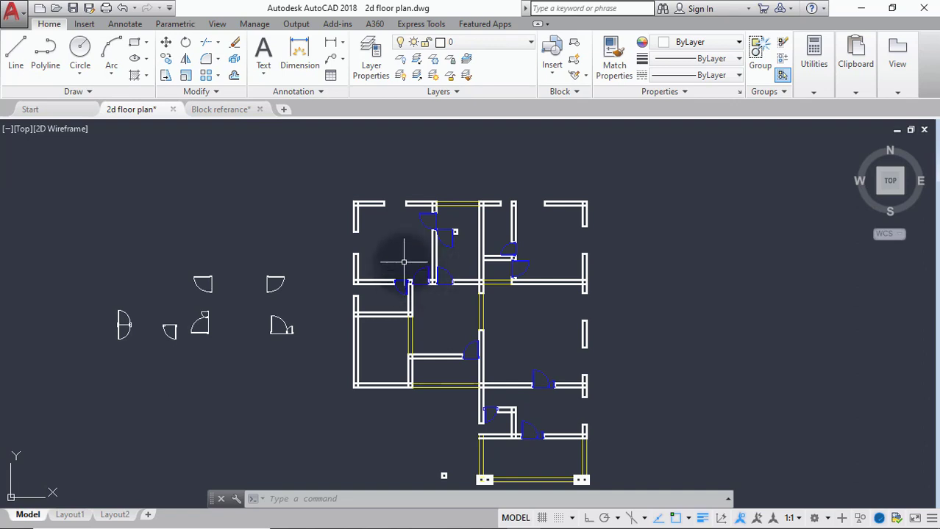
scroll(404, 262, "down", 3)
middle_click_drag(404, 262, 349, 241)
scroll(351, 221, "up", 2)
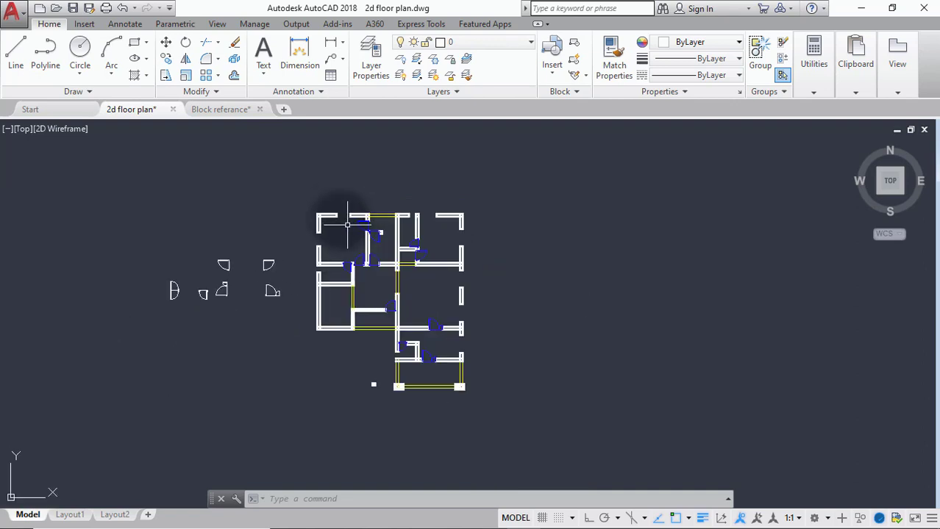
Step: Switch to the Block referance drawing and locate the three red plan-view window blocks near the furniture blocks
left_click(234, 110)
scroll(381, 332, "down", 2)
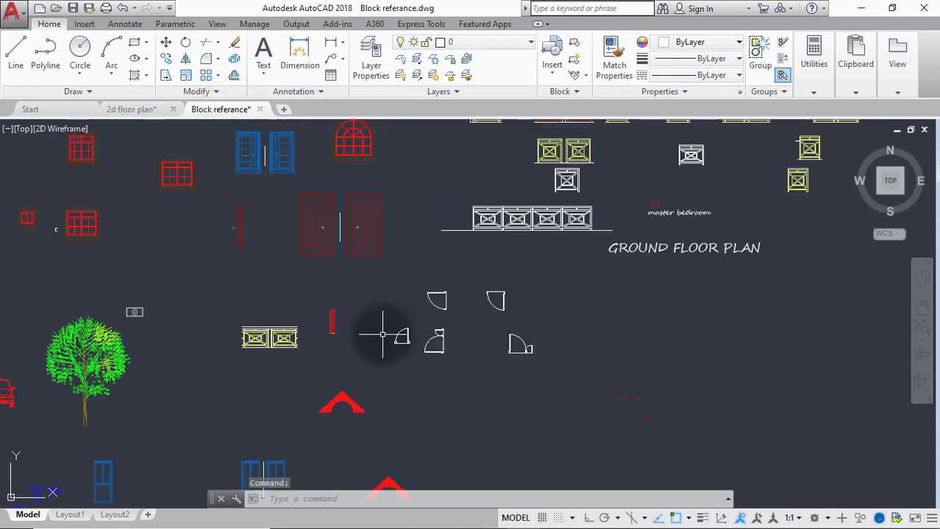
mouse_move(304, 321)
middle_mouse_down()
mouse_move(434, 259)
mouse_move(471, 254)
middle_mouse_up()
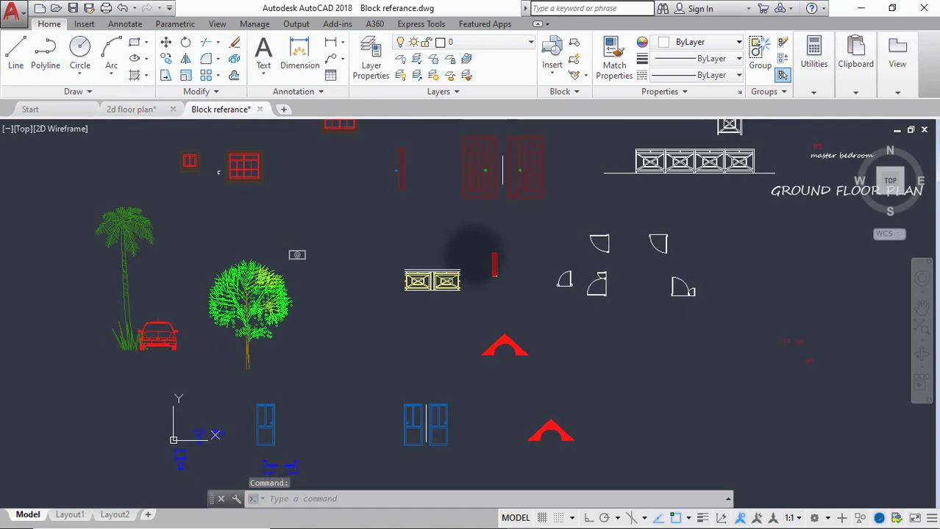
scroll(434, 270, "down", 2)
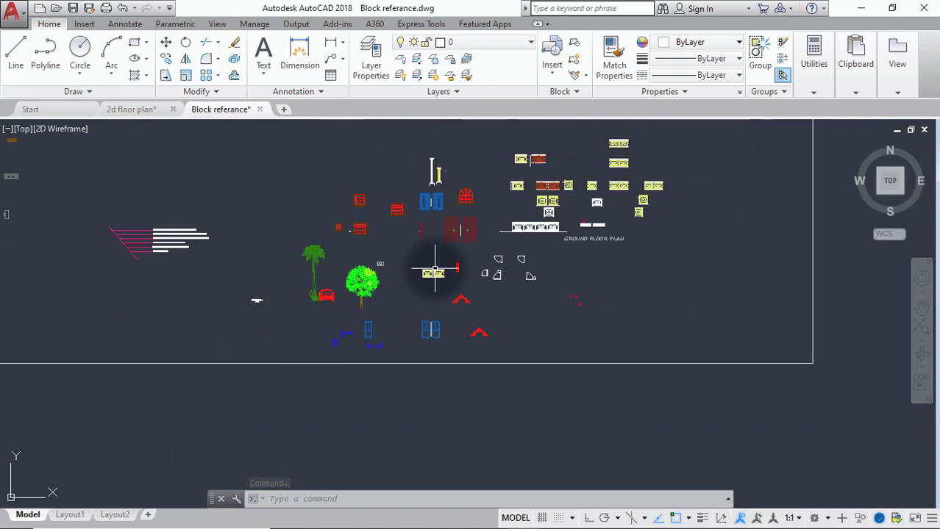
scroll(434, 273, "down", 2)
mouse_move(335, 282)
middle_mouse_down()
mouse_move(389, 315)
mouse_move(492, 332)
middle_mouse_up()
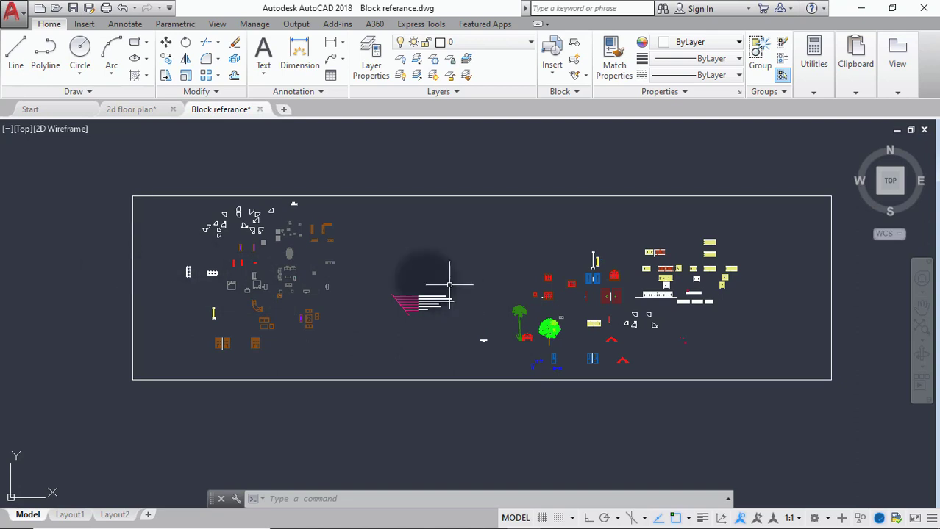
scroll(251, 255, "up", 5)
middle_click_drag(224, 282, 338, 289)
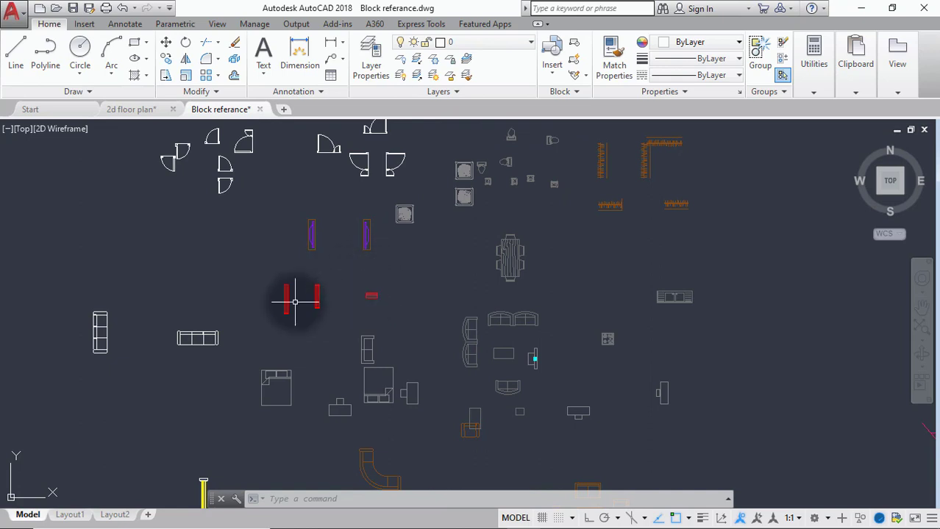
scroll(295, 302, "up", 4)
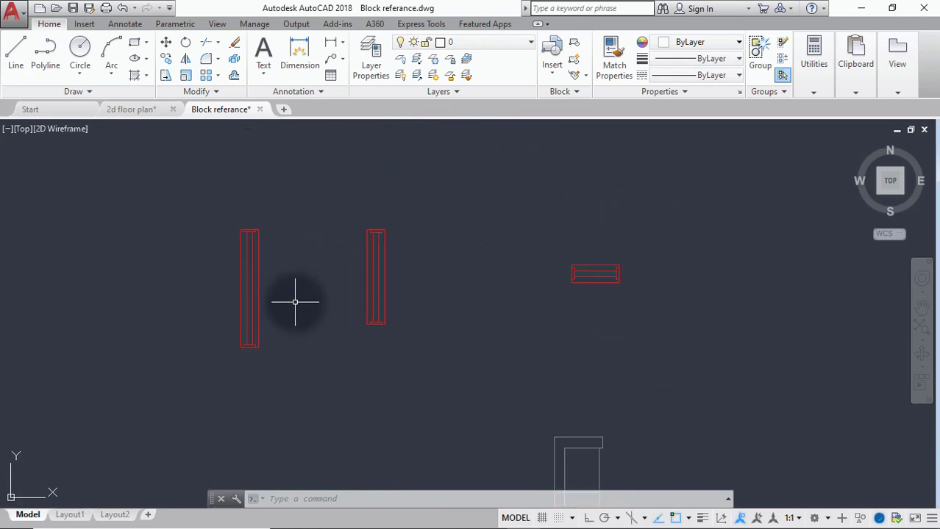
Step: Measure the length of the longest vertical red window block with a linear dimension, without placing the dimension
left_click(324, 45)
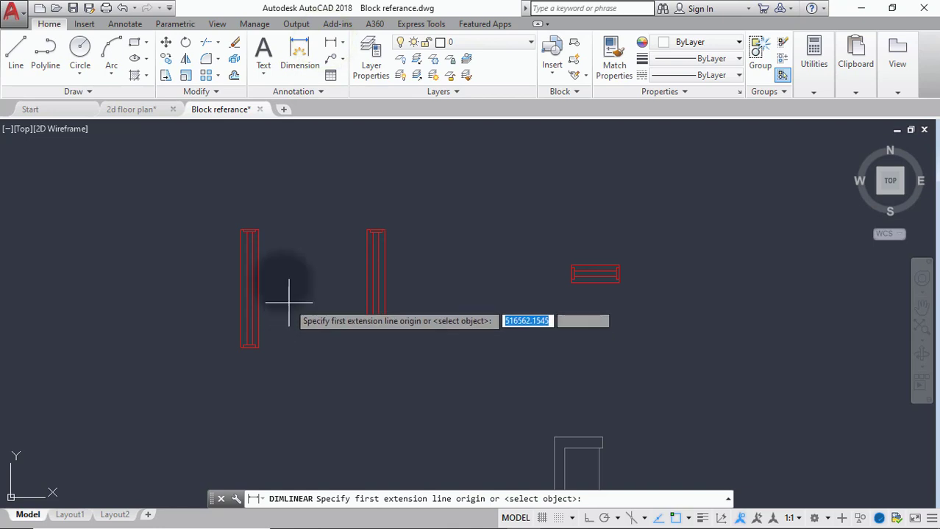
scroll(279, 280, "up", 4)
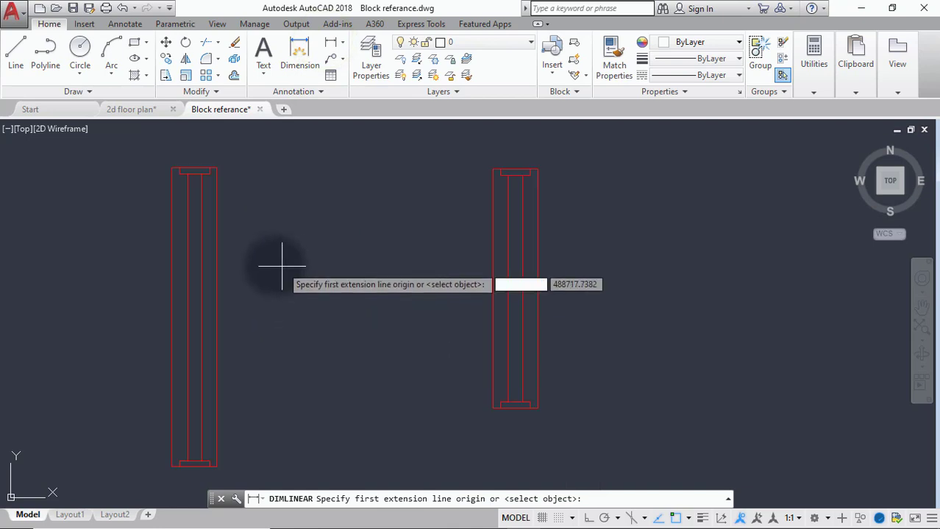
left_click(218, 172)
middle_click_drag(219, 403, 219, 355)
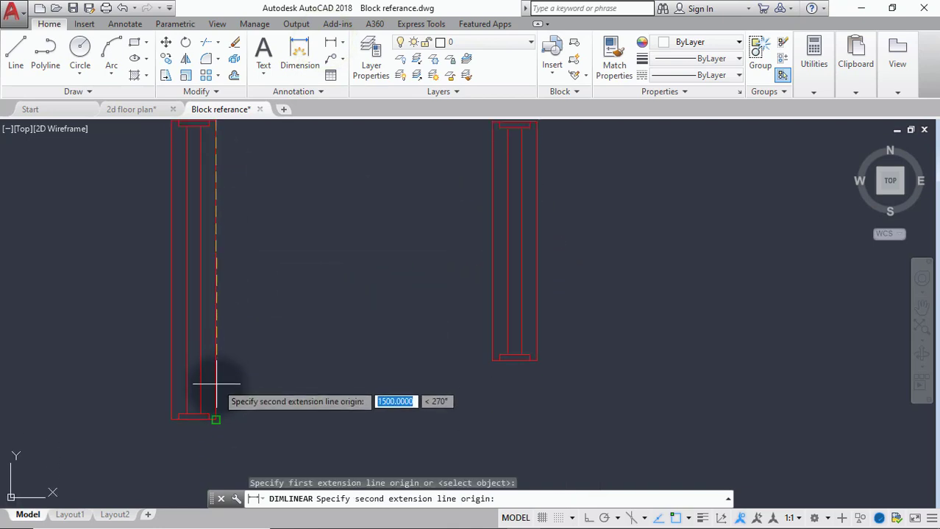
left_click(216, 418)
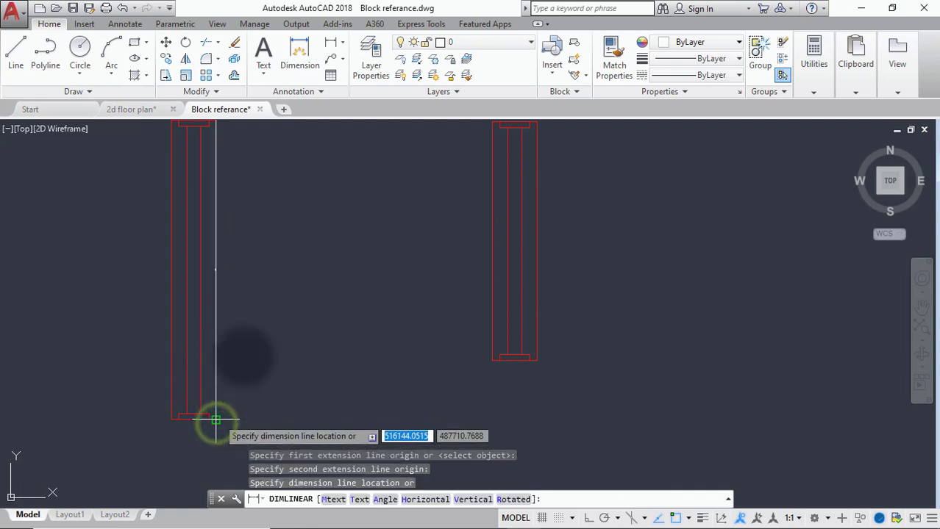
scroll(236, 272, "up", 6)
scroll(236, 250, "up", 4)
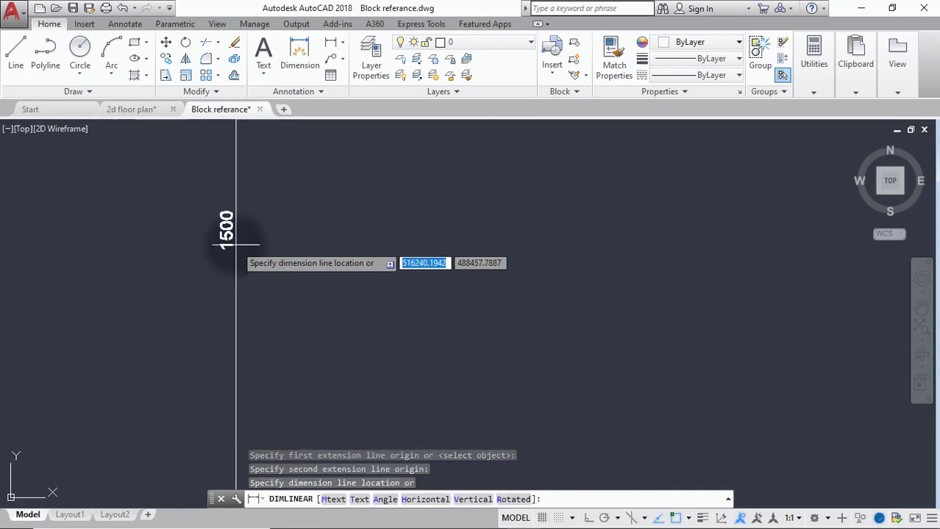
scroll(235, 247, "down", 6)
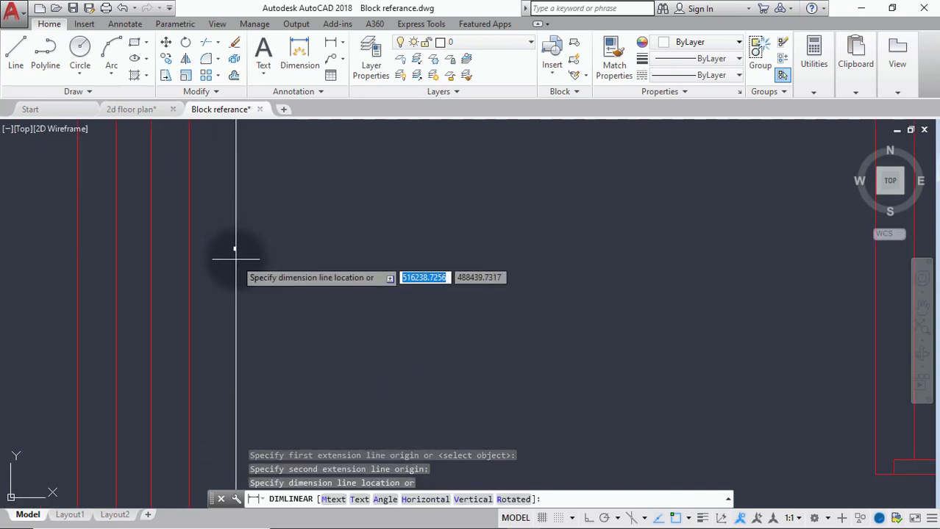
scroll(235, 254, "up", 5)
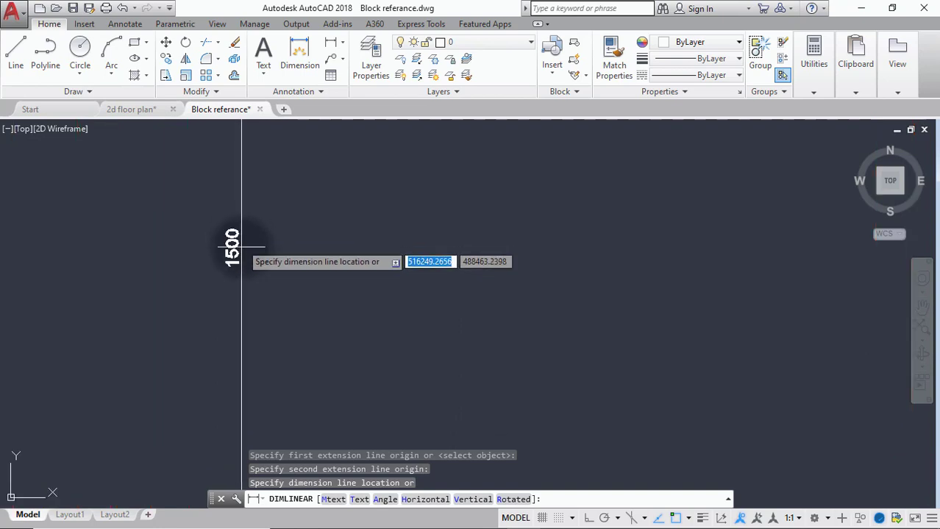
scroll(243, 248, "down", 4)
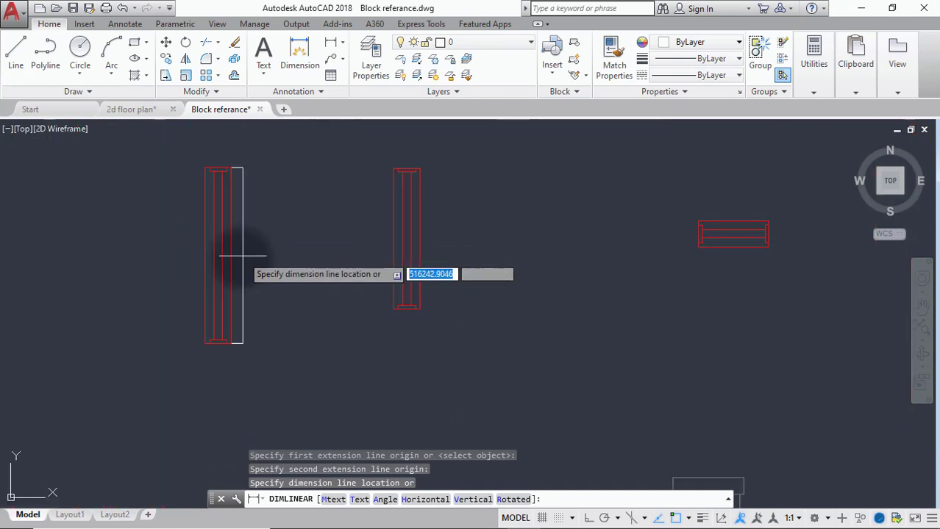
scroll(241, 257, "down", 3)
scroll(250, 246, "up", 3)
key("Escape")
Step: Measure the length of the shorter vertical red window block with a linear dimension, without placing it
scroll(288, 235, "up", 2)
key("Return")
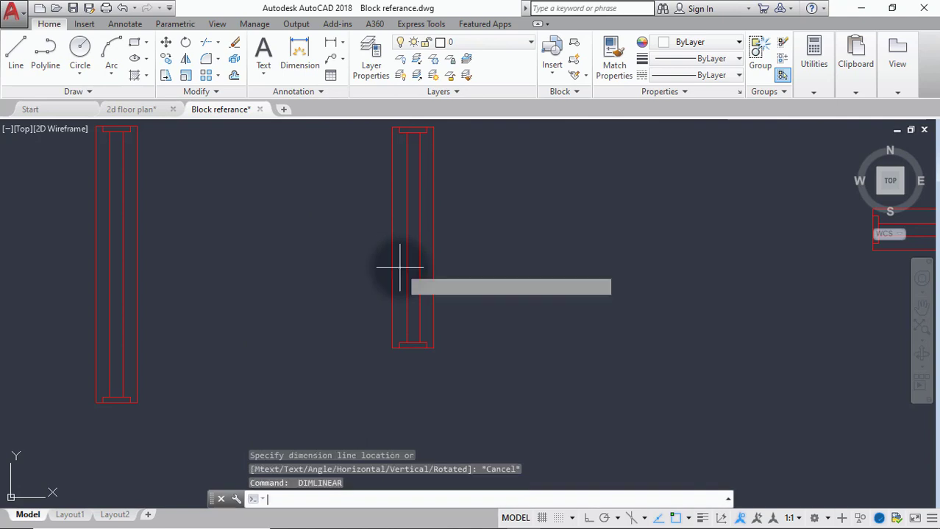
left_click(434, 126)
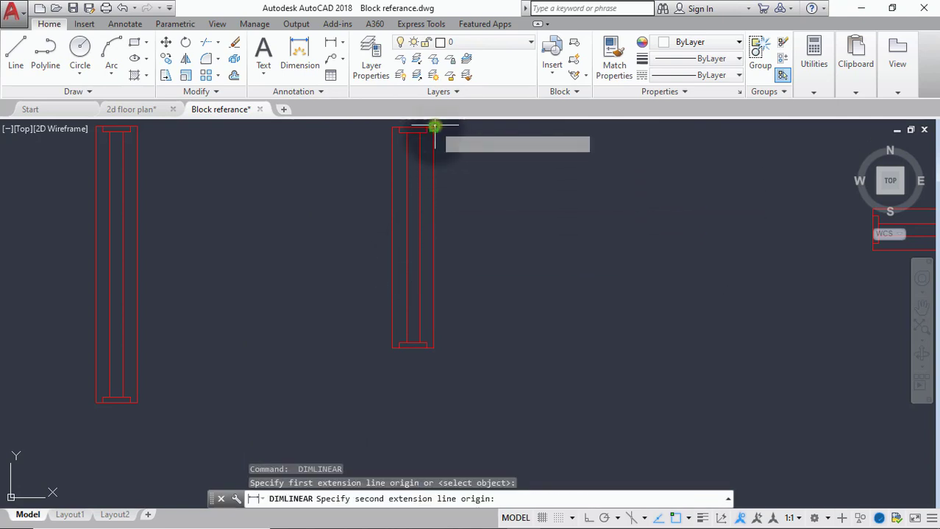
left_click(435, 347)
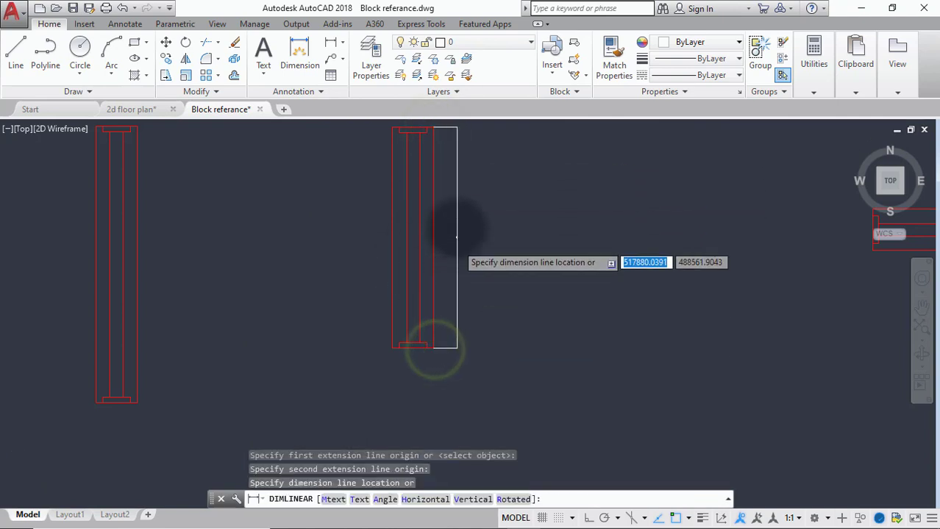
scroll(445, 264, "up", 4)
key("Escape")
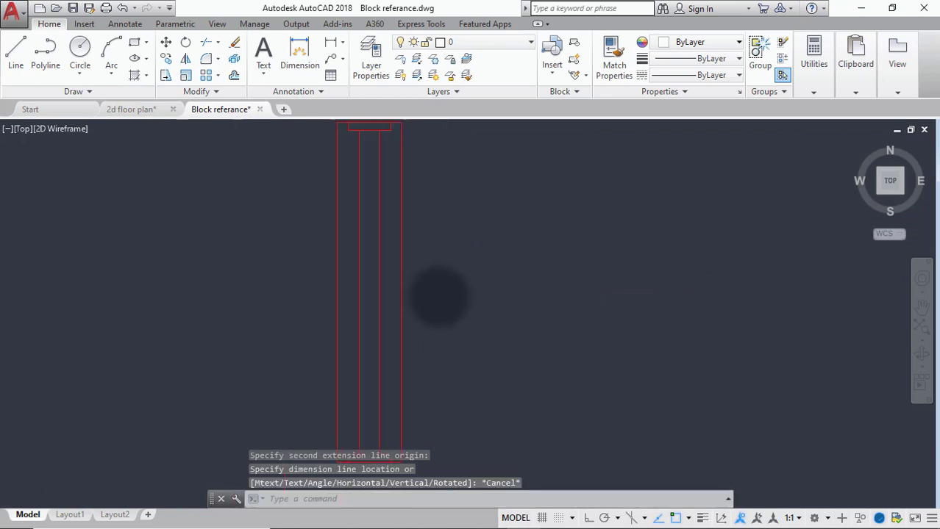
Step: Measure the width of the small horizontal red window block with a linear dimension, without placing it
scroll(440, 300, "down", 5)
scroll(478, 300, "up", 2)
key("Return")
scroll(508, 273, "up", 3)
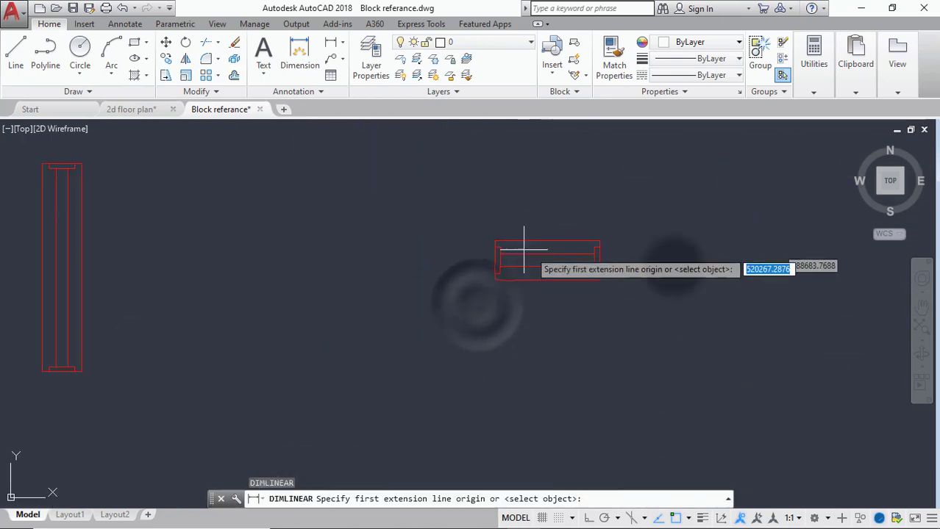
left_click(602, 241)
left_click(495, 241)
scroll(530, 215, "up", 6)
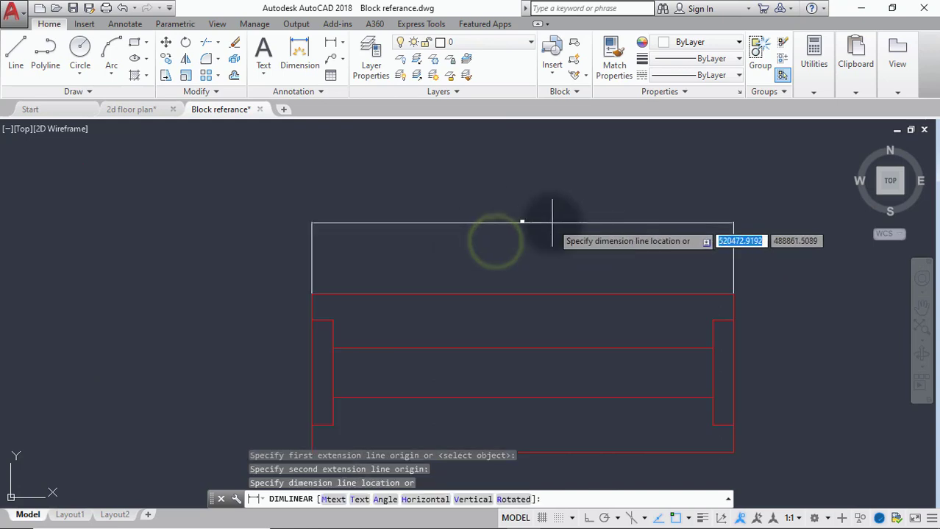
key("Escape")
Step: Copy the three red window blocks from the Block referance drawing and paste them into the 2d floor plan drawing below the loose door blocks
scroll(490, 218, "down", 6)
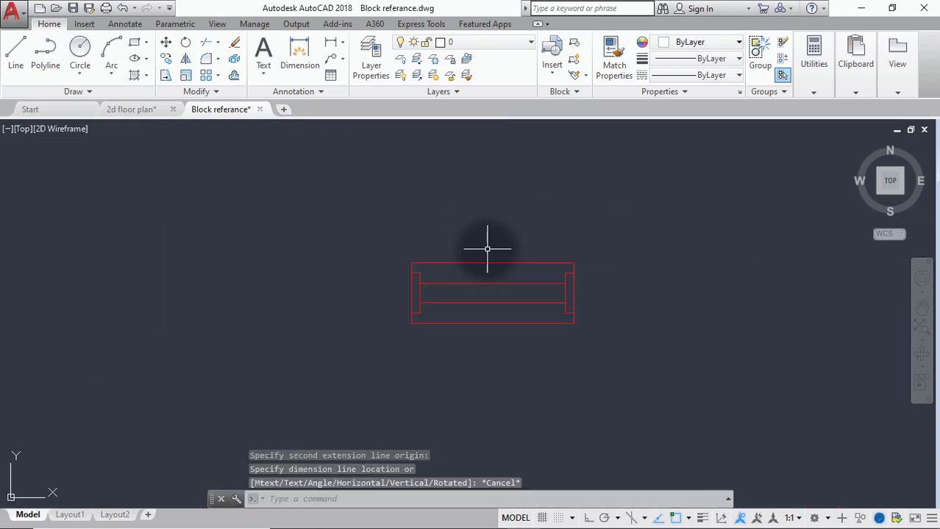
left_click(531, 213)
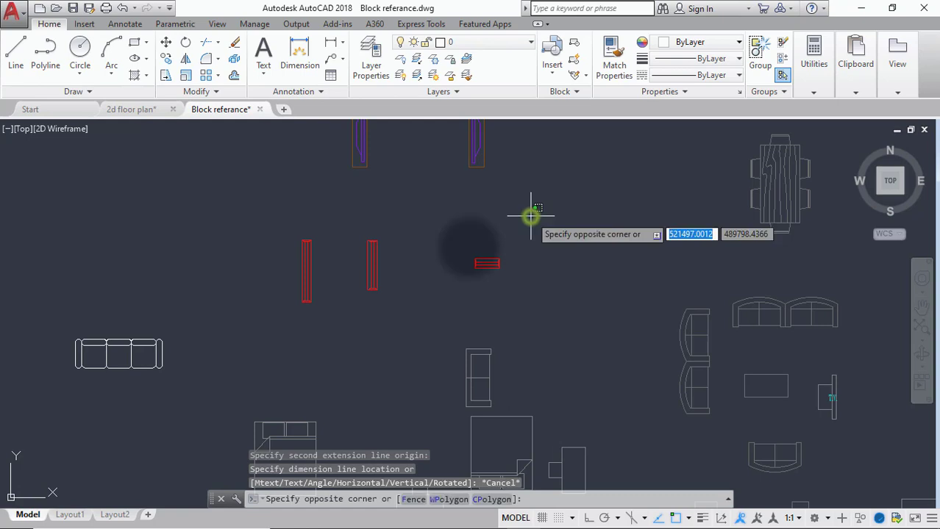
left_click(277, 323)
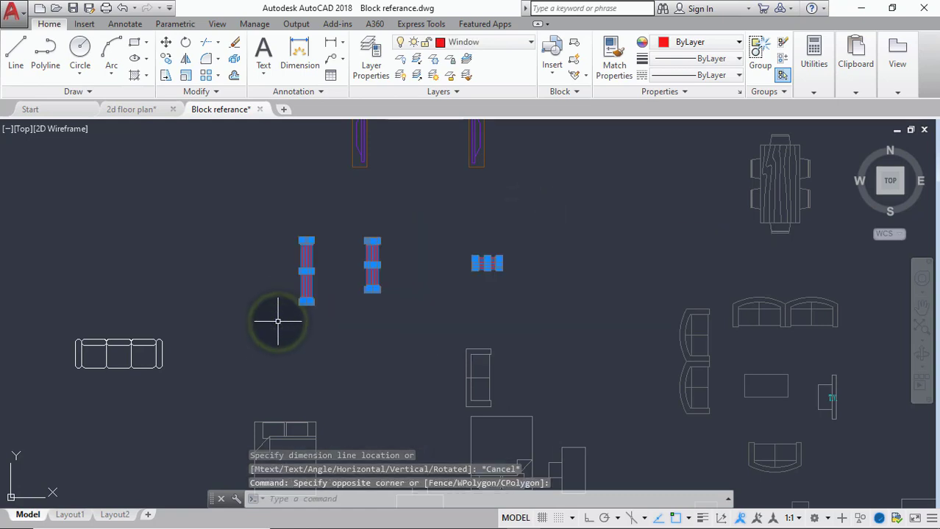
key("ctrl+c")
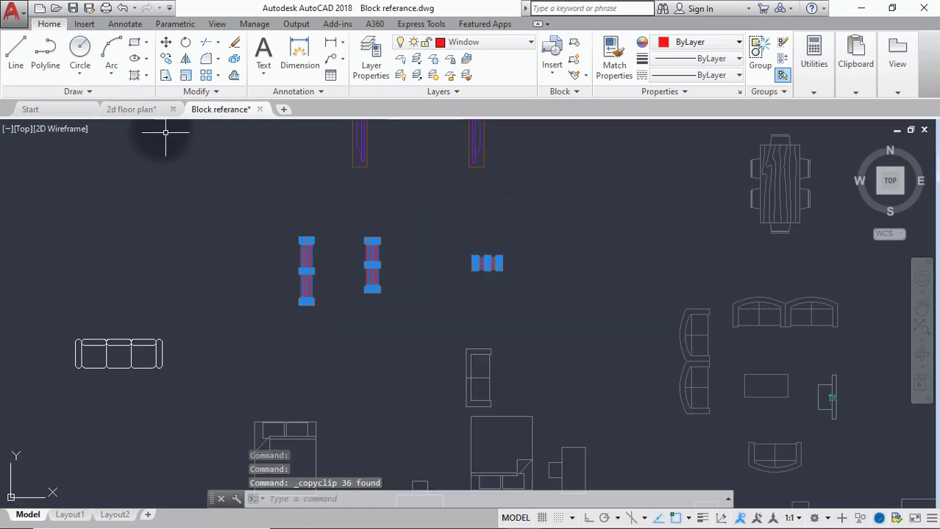
left_click(133, 109)
scroll(224, 324, "up", 2)
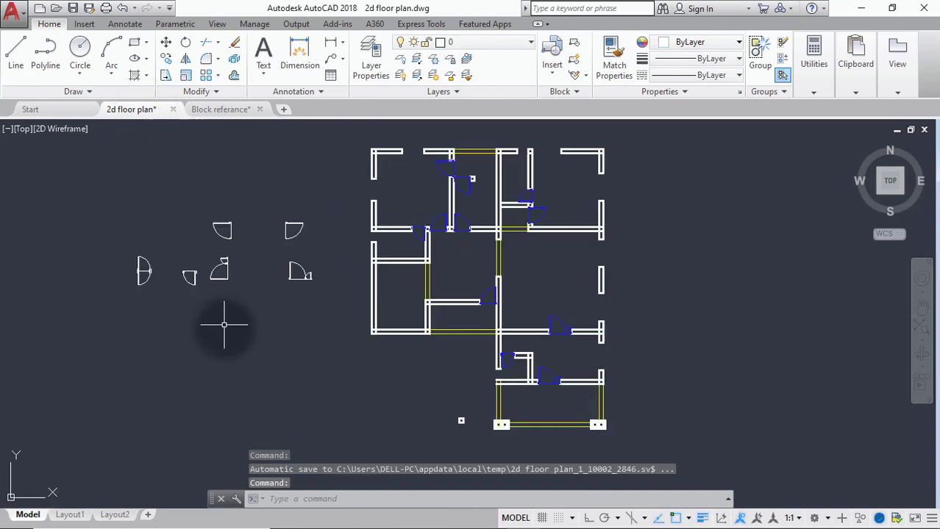
key("ctrl+v")
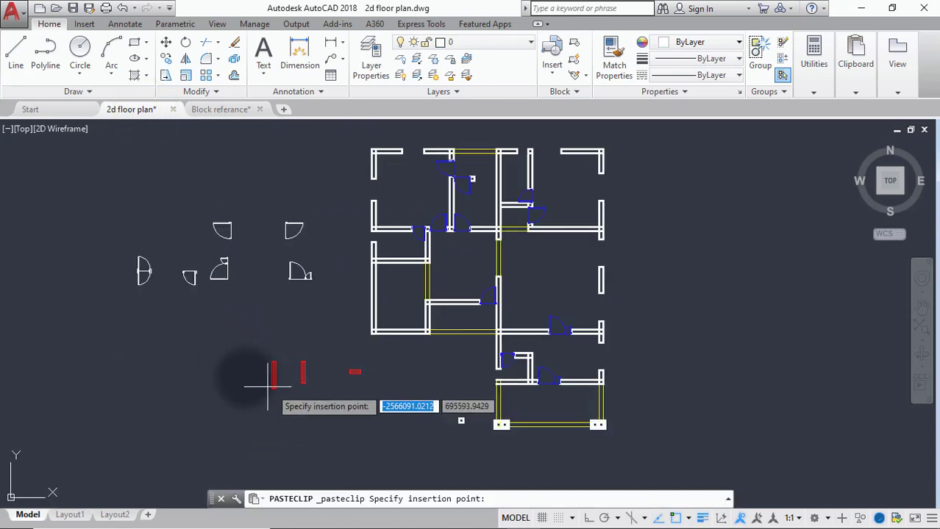
left_click(208, 346)
Step: Group the objects of the longest vertical window into one unnamed group and turn the grid off
scroll(210, 342, "up", 3)
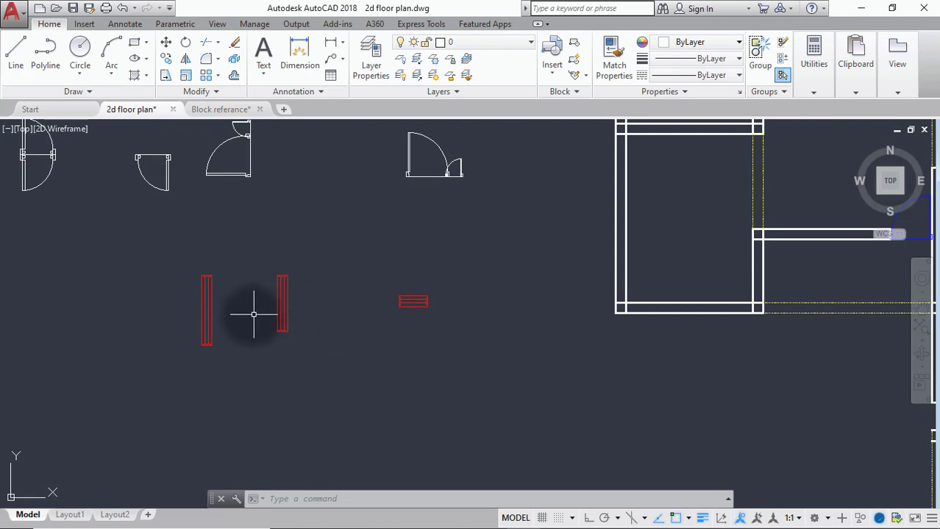
left_click(231, 268)
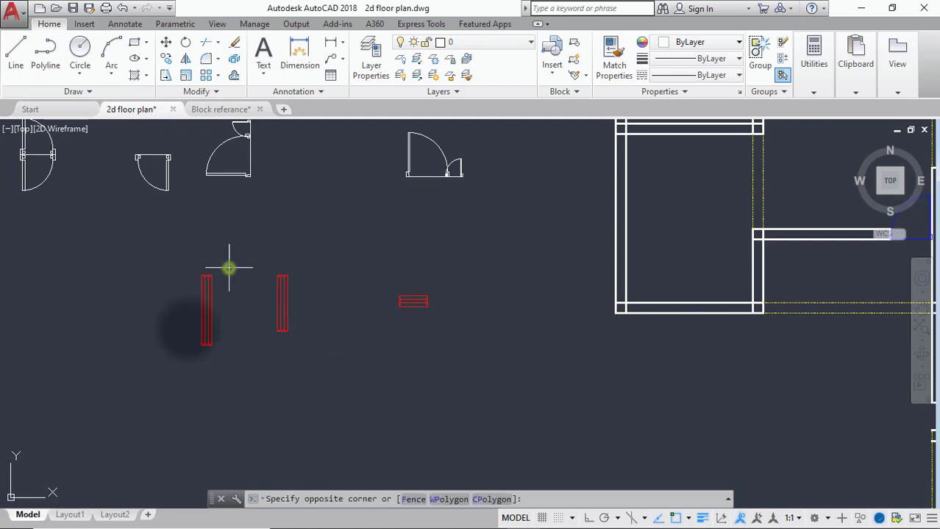
left_click(138, 385)
type("g")
key("Return")
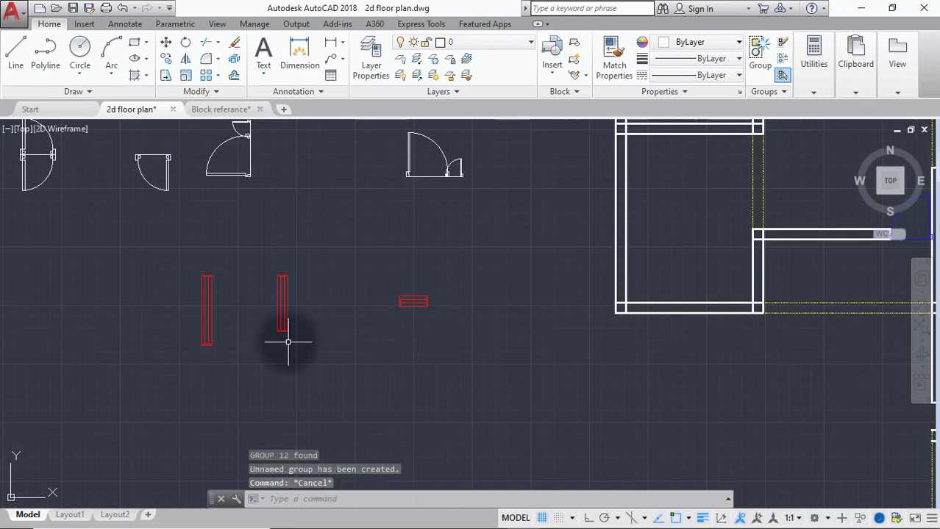
key("F7")
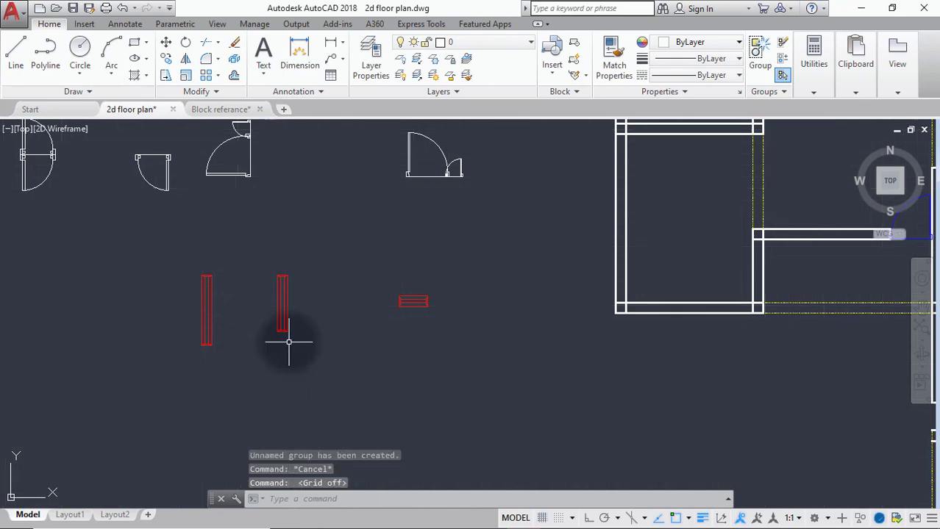
Step: Group the objects of the shorter vertical window and of the small horizontal window into two separate unnamed groups
left_click(311, 254)
left_click(260, 353)
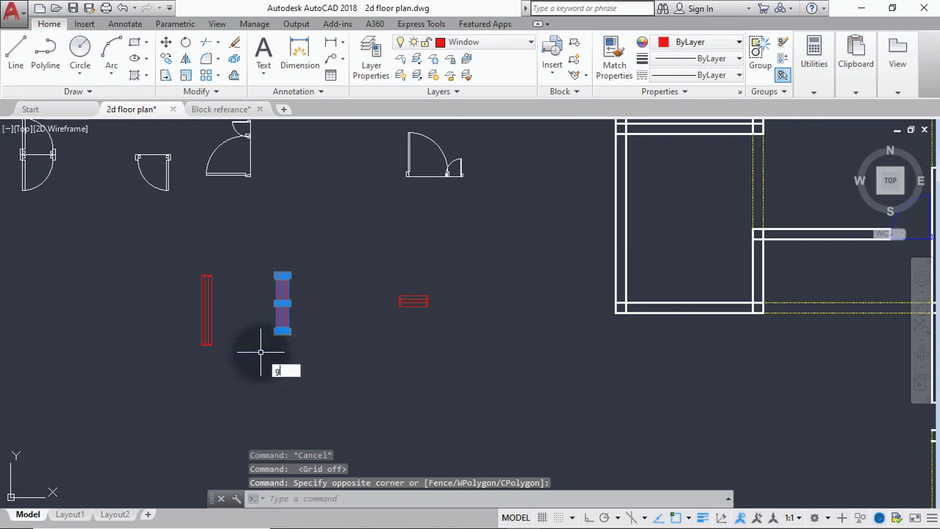
left_click(303, 384)
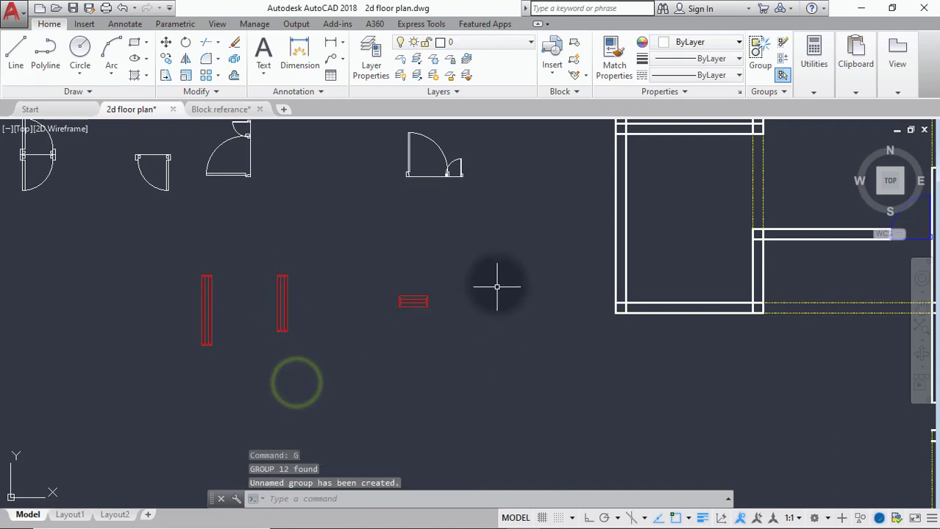
left_click(477, 276)
left_click(356, 345)
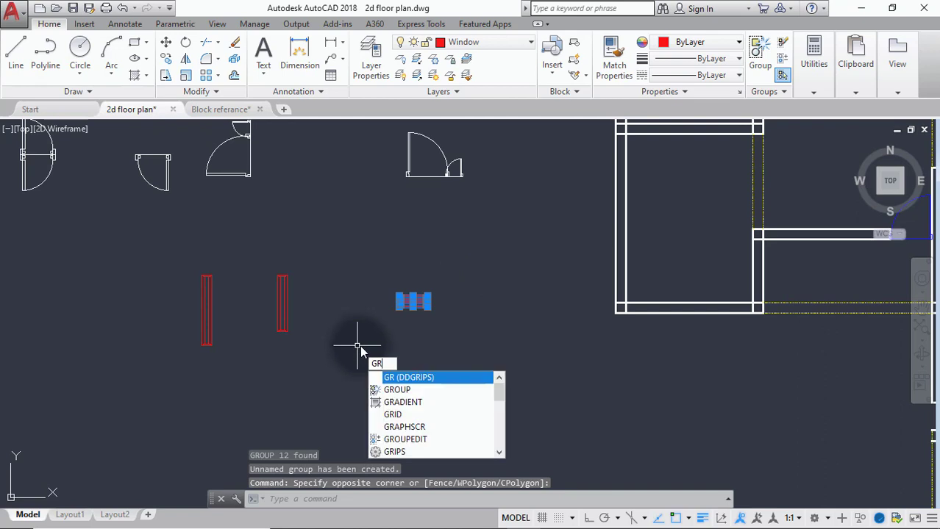
left_click(395, 390)
Step: Copy the longest vertical window group by its lower-right corner into the lowest opening of the floor plan's east outer wall
scroll(258, 353, "down", 4)
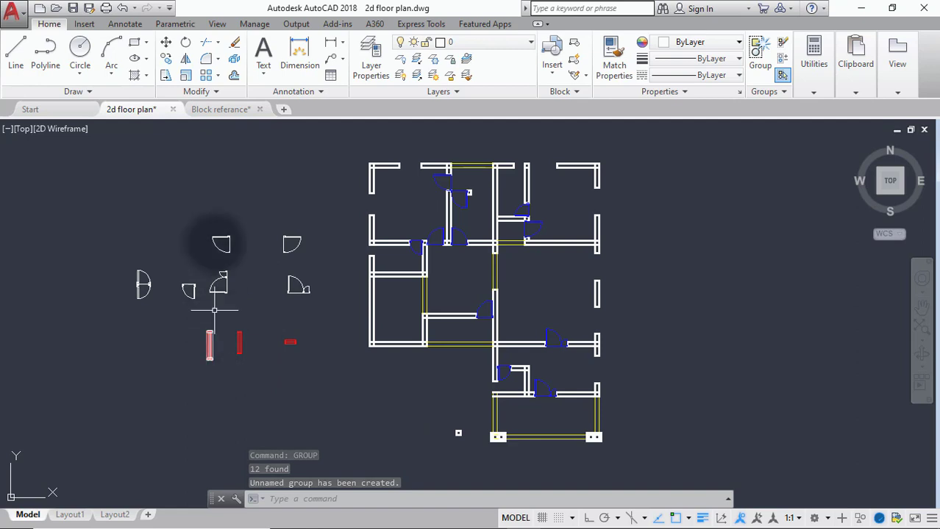
left_click(167, 61)
scroll(195, 347, "up", 2)
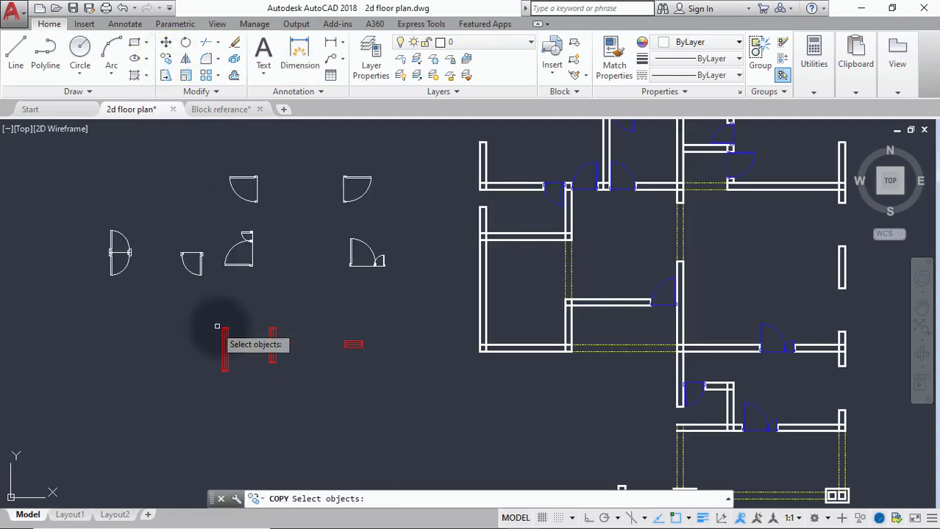
left_click(192, 384)
scroll(211, 384, "up", 3)
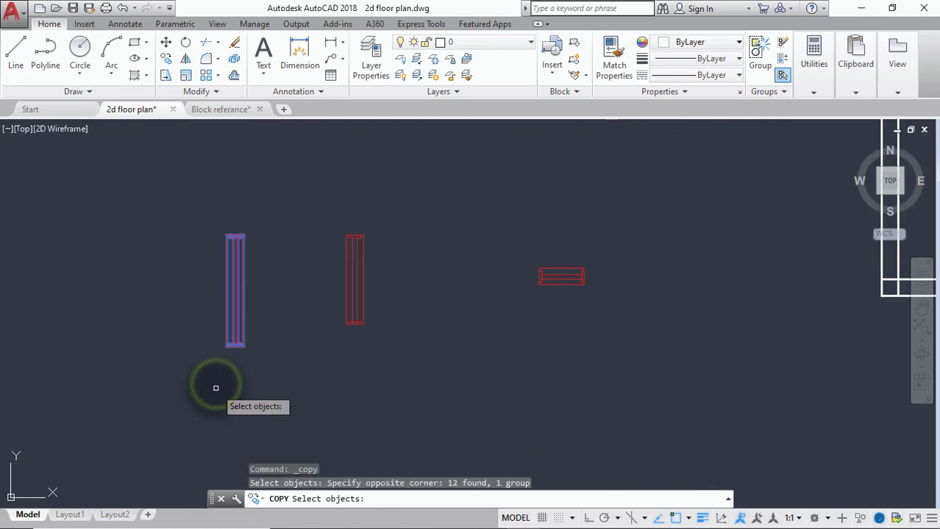
key("Return")
left_click(245, 349)
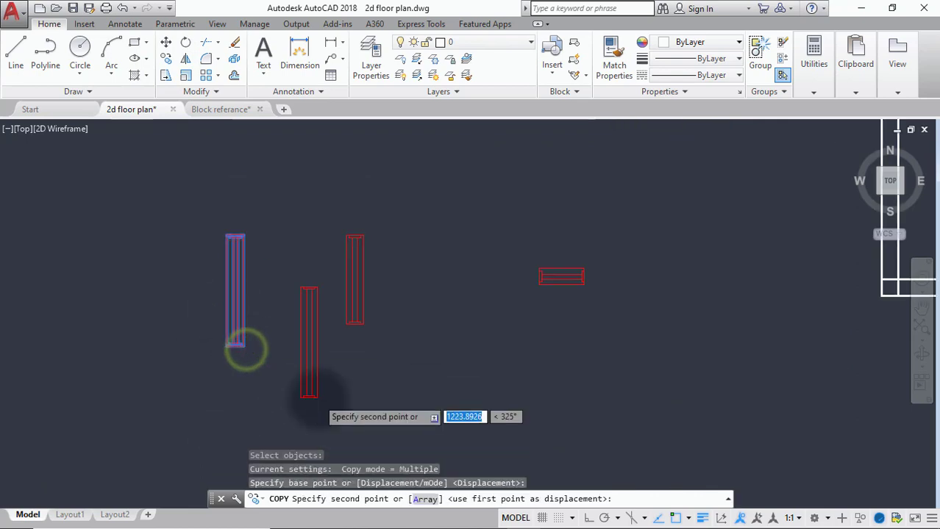
scroll(195, 342, "down", 5)
scroll(439, 333, "up", 3)
scroll(439, 333, "up", 5)
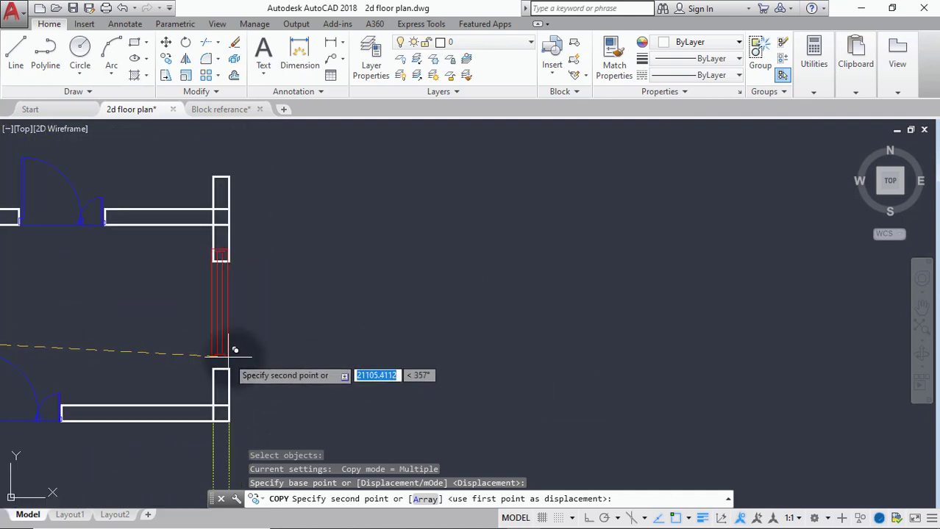
left_click(229, 367)
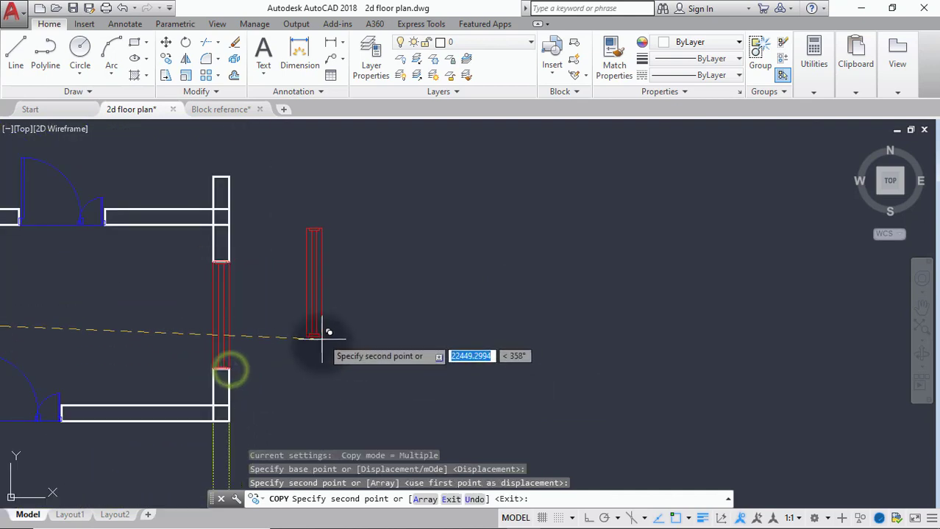
Step: Place two more copies of the long window in the next two openings up the east outer wall
scroll(325, 361, "down", 5)
scroll(331, 382, "up", 3)
scroll(335, 379, "up", 3)
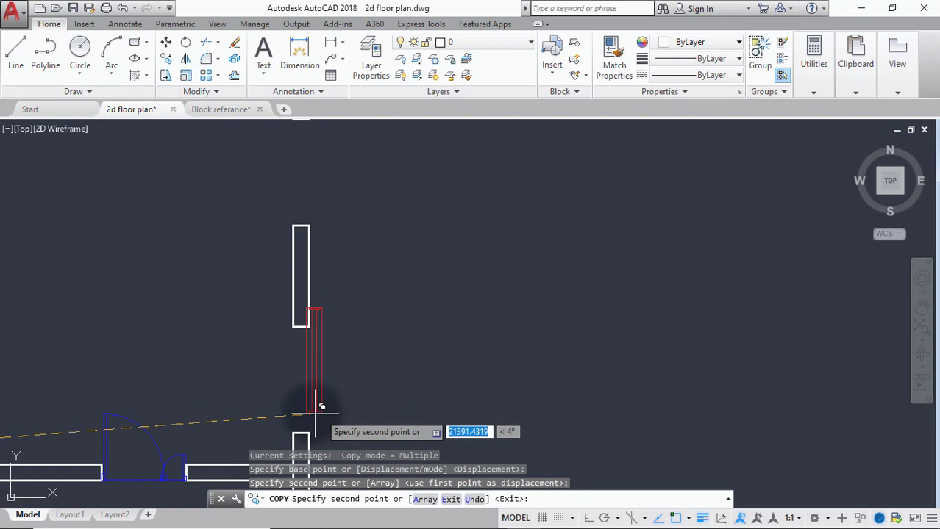
left_click(310, 430)
middle_click_drag(317, 344, 370, 515)
scroll(372, 376, "down", 5)
middle_click_drag(372, 376, 373, 345)
scroll(367, 351, "up", 2)
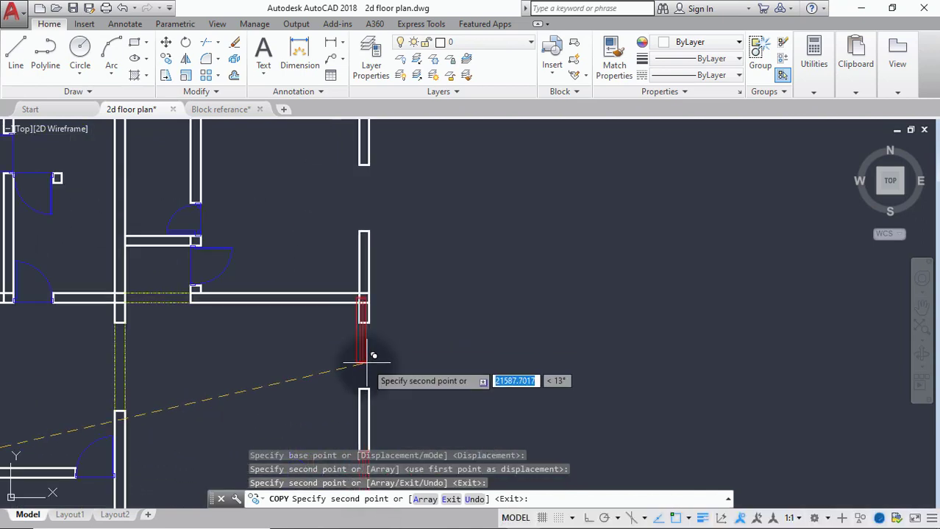
left_click(368, 389)
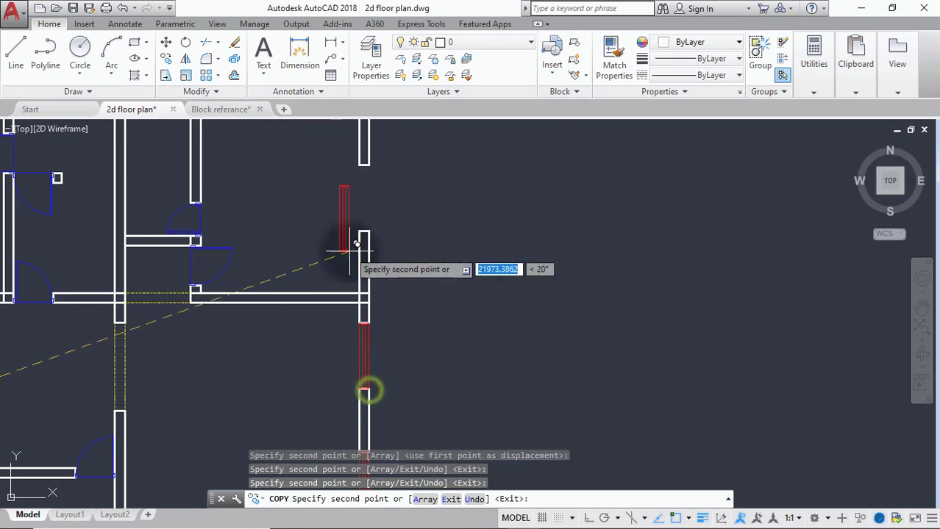
Step: Place a last copy of the long window in the uppermost opening of the east outer wall and finish copying
middle_click_drag(349, 267, 351, 397)
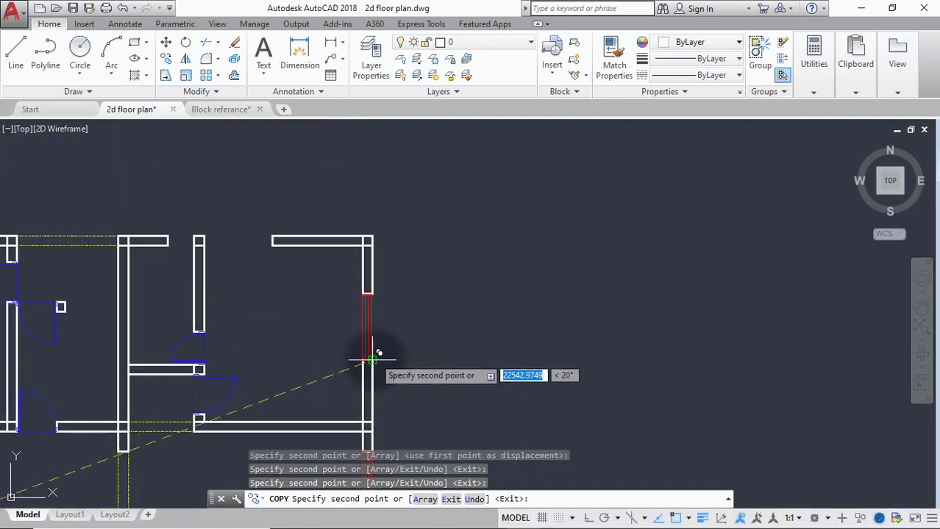
left_click(372, 360)
scroll(287, 369, "down", 2)
middle_click_drag(325, 359, 495, 312)
key("Escape")
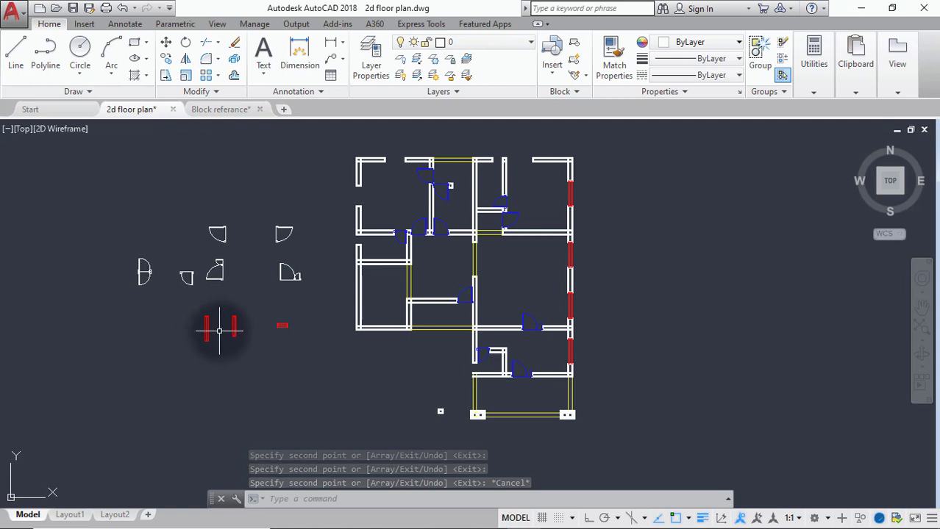
Step: Rotate the loose longest window to horizontal about its upper-right corner with Ortho mode on
type("ro")
key("Return")
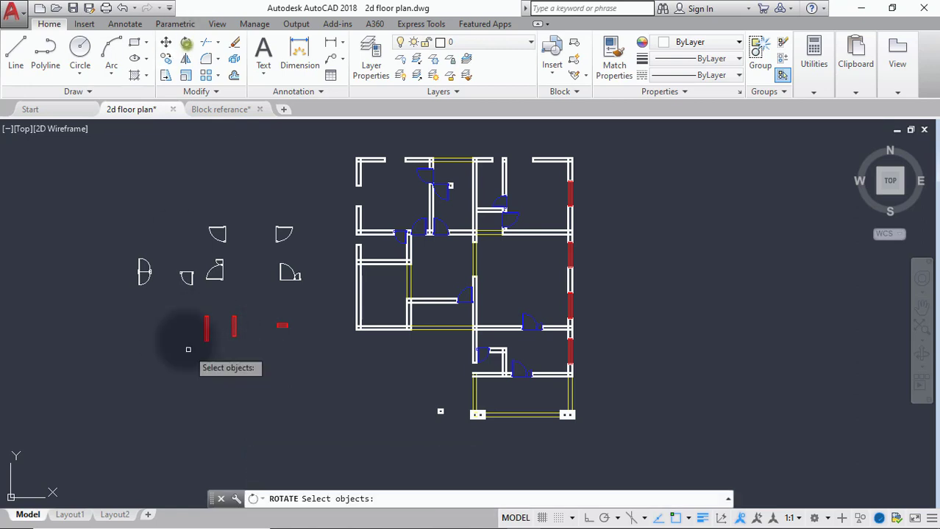
left_click(225, 309)
left_click(179, 371)
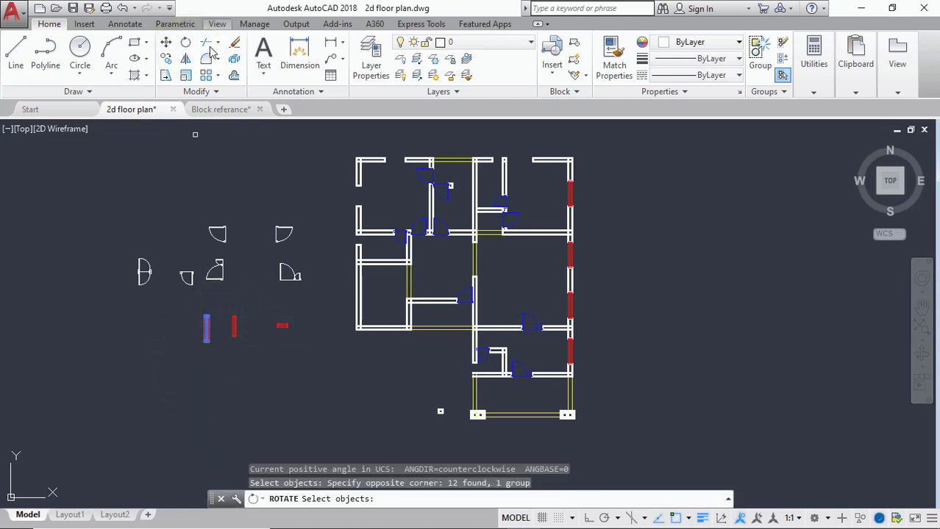
key("Return")
scroll(178, 294, "up", 5)
left_click(290, 344)
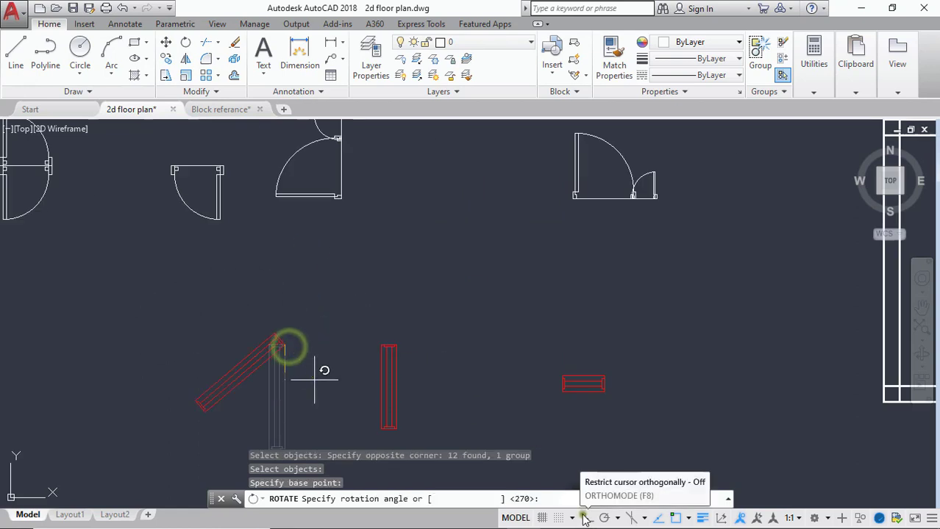
left_click(588, 518)
left_click(224, 440)
Step: Copy the horizontal long window by its lower-left corner into the wide opening in the north wall of the northeast room
left_click(169, 59)
left_click(229, 338)
key("Return")
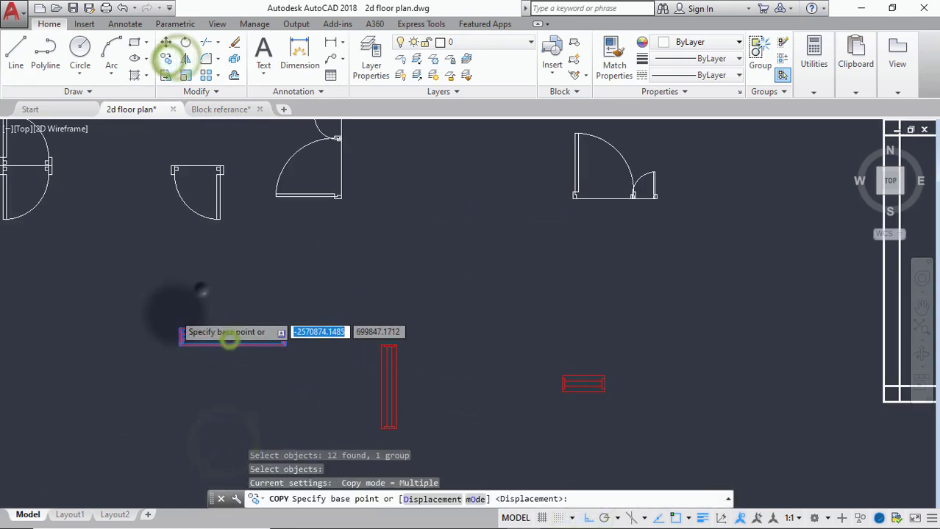
scroll(177, 309, "up", 2)
left_click(182, 366)
scroll(421, 354, "down", 10)
scroll(420, 355, "up", 8)
left_click(448, 254)
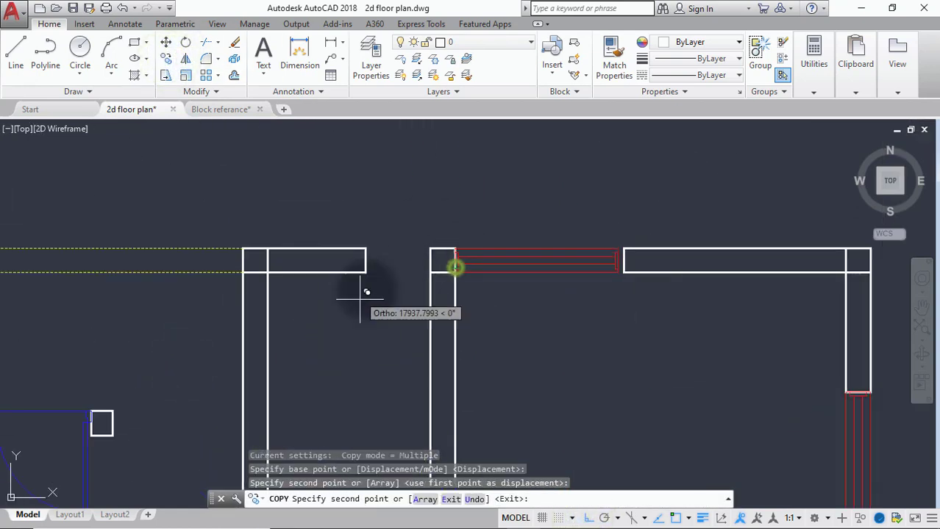
scroll(403, 275, "up", 2)
scroll(401, 276, "down", 8)
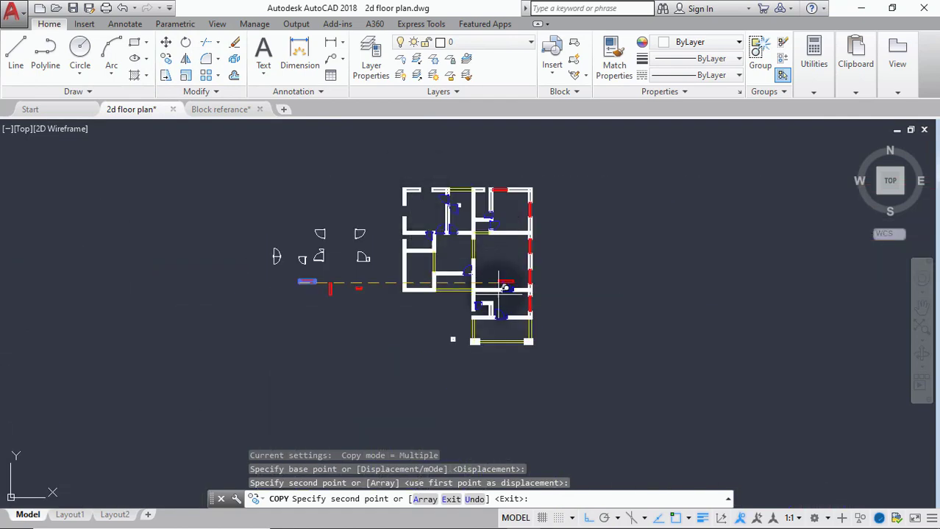
scroll(466, 245, "up", 4)
scroll(515, 360, "down", 5)
key("Escape")
Step: Move the end line of the north wall segment onto the adjacent end of the new horizontal window
scroll(447, 330, "up", 10)
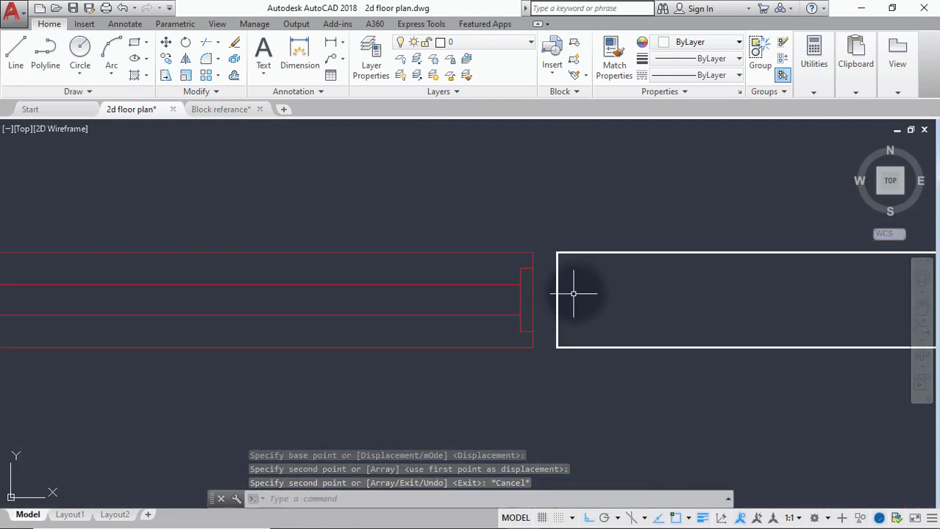
type("m")
key("Return")
left_click(557, 300)
key("Return")
left_click(557, 254)
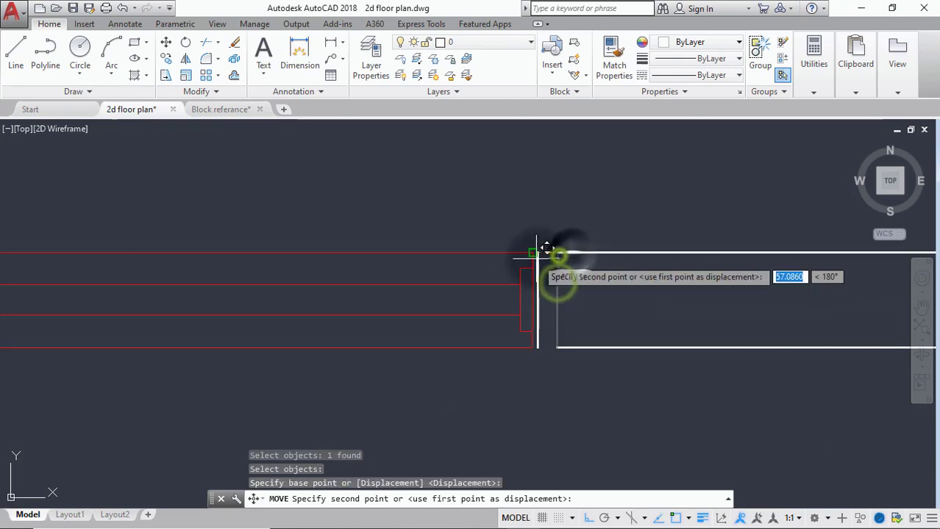
key("Escape")
Step: Extend the two horizontal lines of the north wall segment to its moved end line
type("ex")
key("Return")
key("Return")
left_click(565, 348)
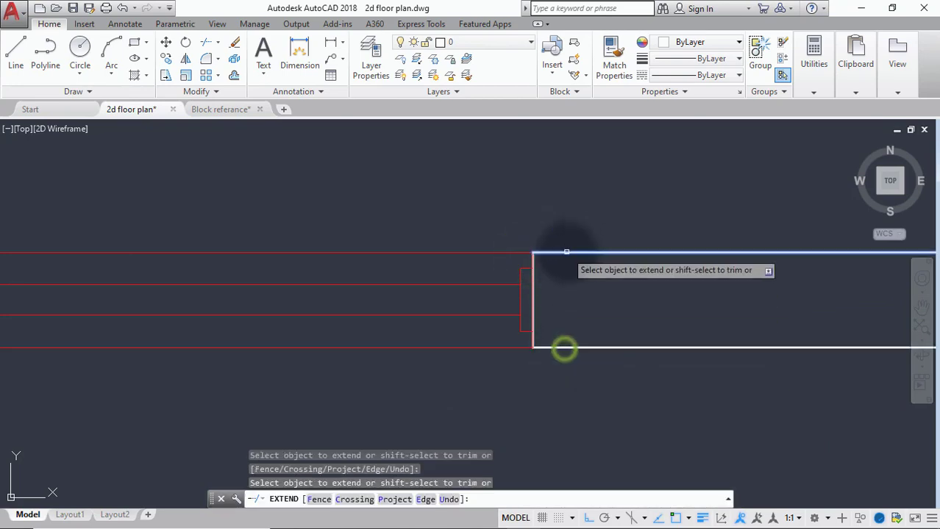
left_click(566, 252)
key("Escape")
Step: Copy the small horizontal window by its lower-right corner into the narrow opening beside the long window in the north wall
scroll(597, 211, "down", 5)
middle_click_drag(589, 213, 583, 214)
scroll(625, 180, "up", 2)
scroll(537, 207, "down", 5)
left_click(166, 59)
scroll(390, 325, "up", 8)
left_click(384, 228)
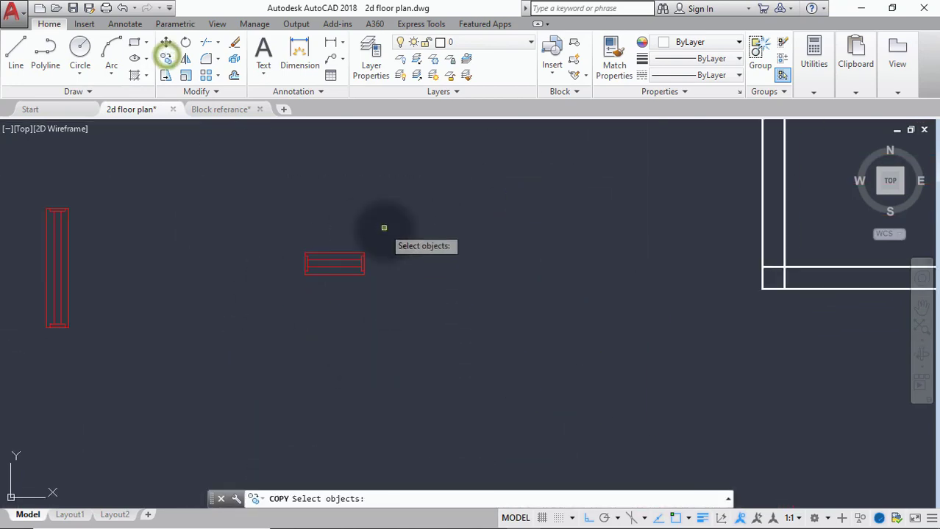
left_click(226, 325)
key("Return")
scroll(294, 247, "up", 6)
left_click(597, 372)
scroll(295, 417, "down", 10)
scroll(609, 180, "up", 6)
left_click(603, 225)
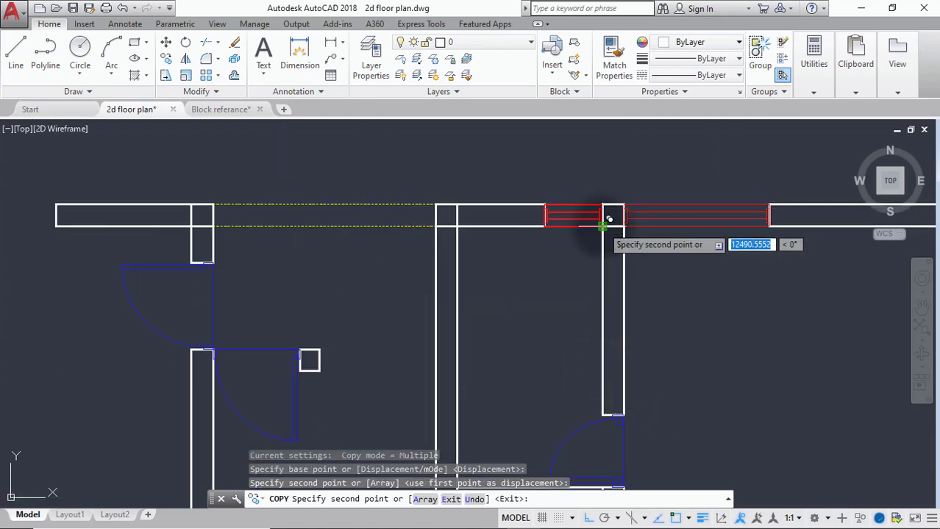
scroll(508, 308, "down", 6)
middle_click_drag(463, 408, 507, 181)
scroll(507, 180, "down", 3)
key("Escape")
Step: Rotate the loose small horizontal window to vertical about its lower-right corner
scroll(371, 358, "up", 4)
type("r")
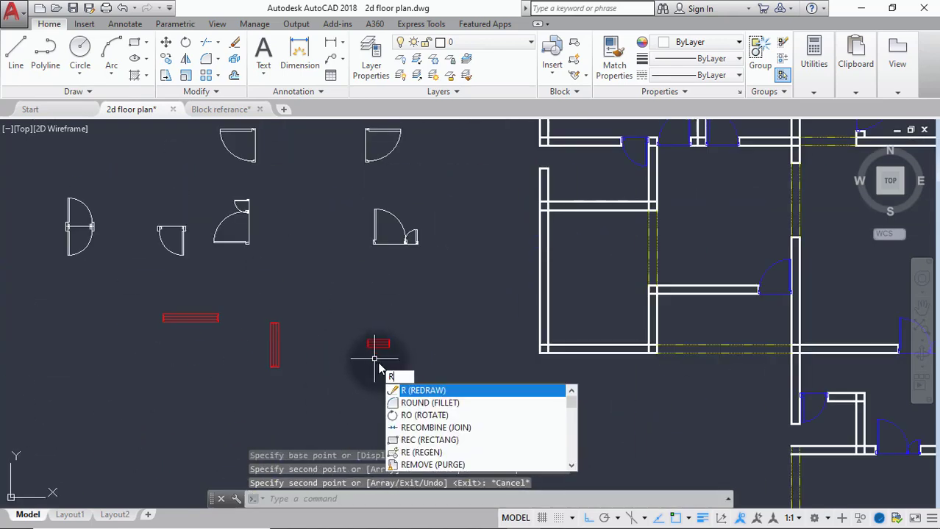
left_click(437, 418)
left_click(369, 339)
left_click(378, 347)
scroll(379, 346, "up", 4)
key("Return")
left_click(401, 353)
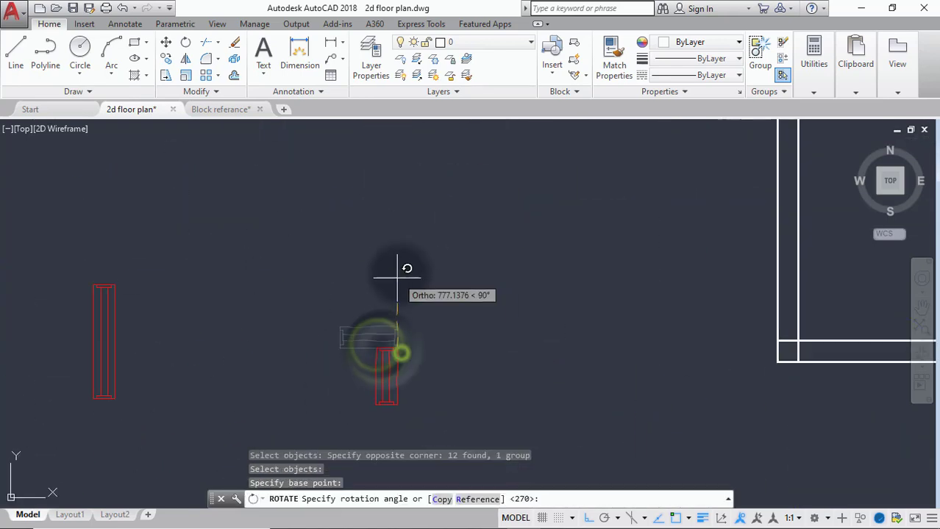
left_click(397, 279)
Step: Try copying the vertical small window into the narrow west-wall opening beside the small southern room, then undo the copying
type("c")
left_click(410, 404)
scroll(379, 364, "up", 1)
left_click(374, 369)
key("Return")
left_click(411, 338)
scroll(465, 365, "down", 4)
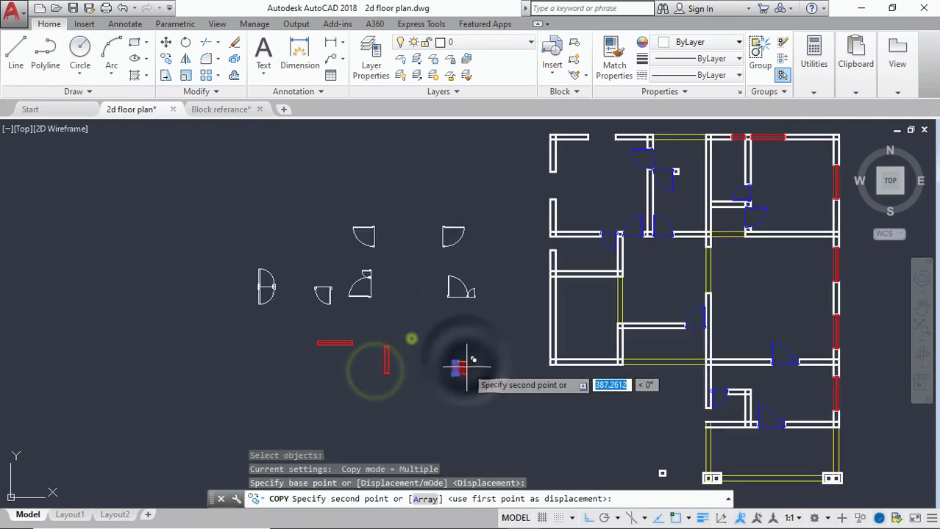
scroll(725, 256, "up", 5)
left_click(731, 235)
scroll(563, 280, "down", 3)
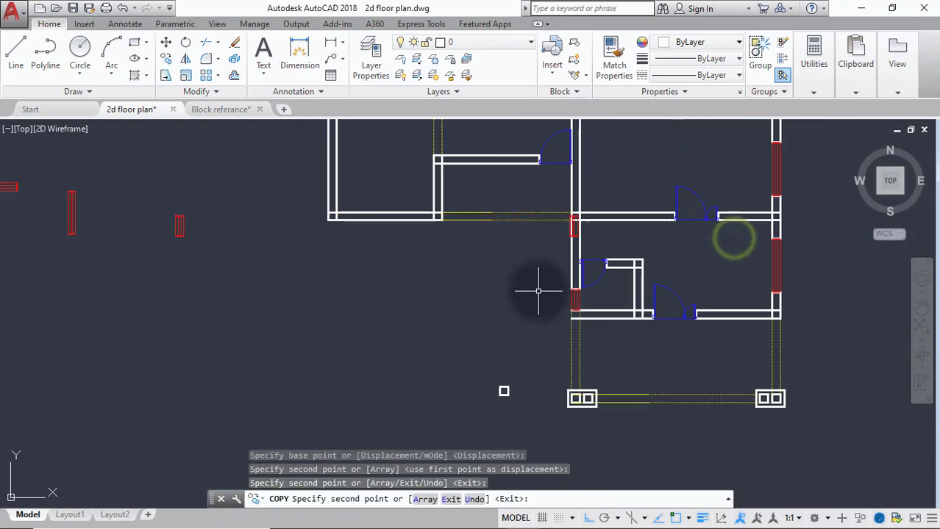
key("Escape")
key("ctrl+z")
Step: Copy the vertical small window by its upper-right corner into the narrow west-wall opening beside the small southern room
type("c")
left_click(540, 373)
left_click(511, 315)
left_click(487, 359)
key("Return")
scroll(503, 317, "up", 2)
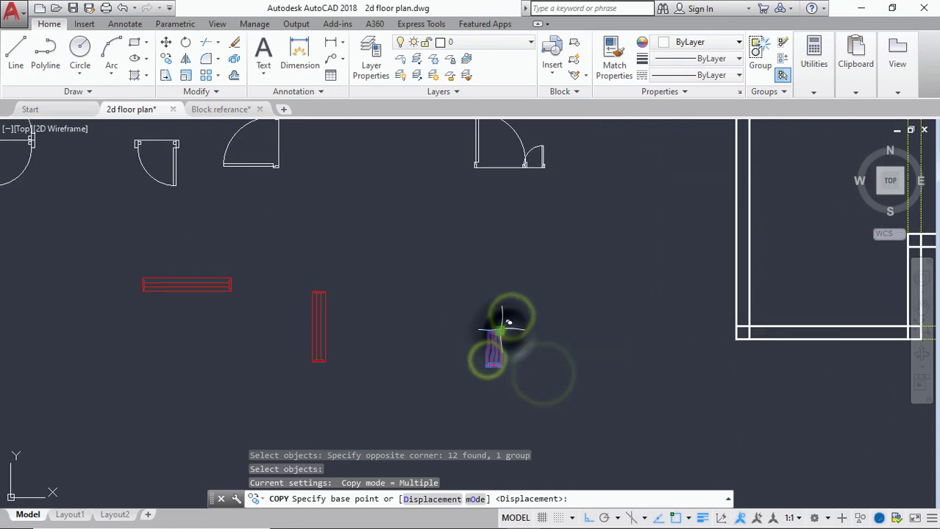
left_click(502, 330)
scroll(502, 330, "down", 2)
scroll(600, 308, "up", 3)
left_click(575, 298)
scroll(524, 384, "down", 5)
key("Escape")
scroll(316, 287, "up", 1)
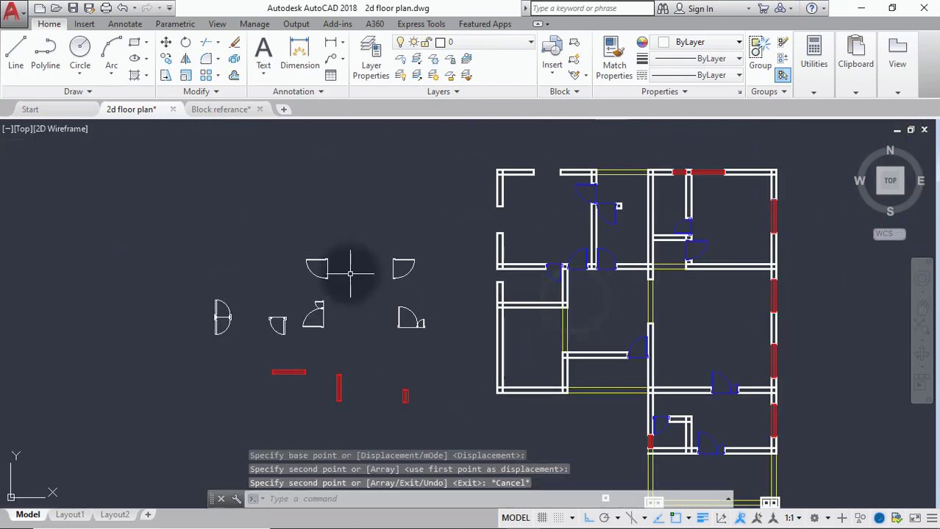
Step: Copy the vertical small window by its upper-right corner into the narrow opening of the floor plan's west outer wall
type("c")
left_click(516, 449)
left_click(428, 382)
left_click(377, 419)
key("Return")
scroll(397, 405, "up", 4)
left_click(468, 302)
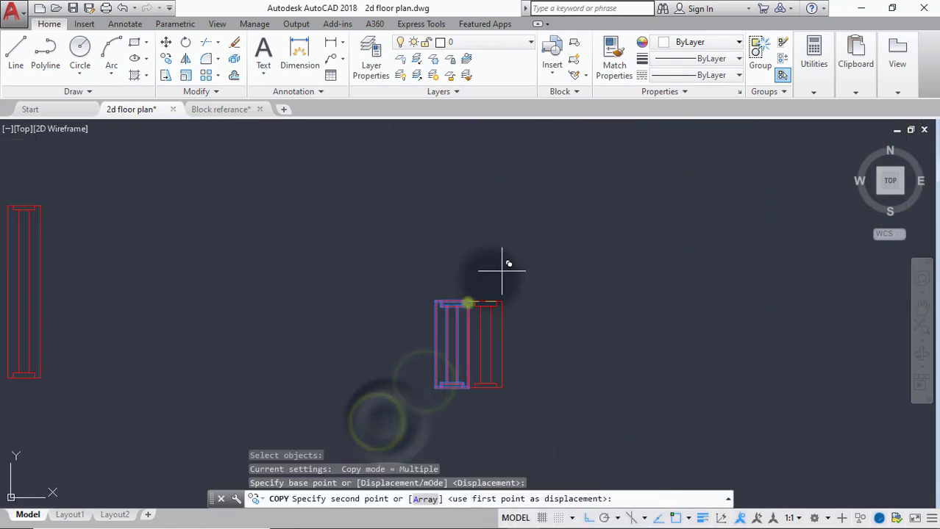
scroll(502, 269, "down", 2)
scroll(651, 158, "up", 2)
left_click(667, 215)
scroll(535, 210, "down", 5)
key("Escape")
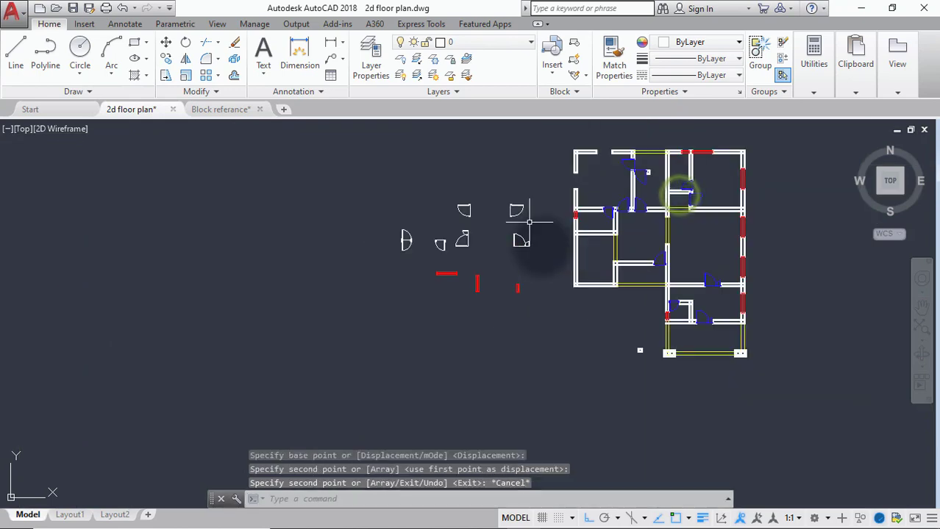
Step: Copy the mid-length vertical window by its upper-right corner into the west wall opening of the northwest room
scroll(423, 323, "up", 2)
middle_click_drag(422, 329, 439, 243)
key("Return")
left_click(449, 229)
left_click(399, 359)
key("Return")
scroll(445, 253, "up", 5)
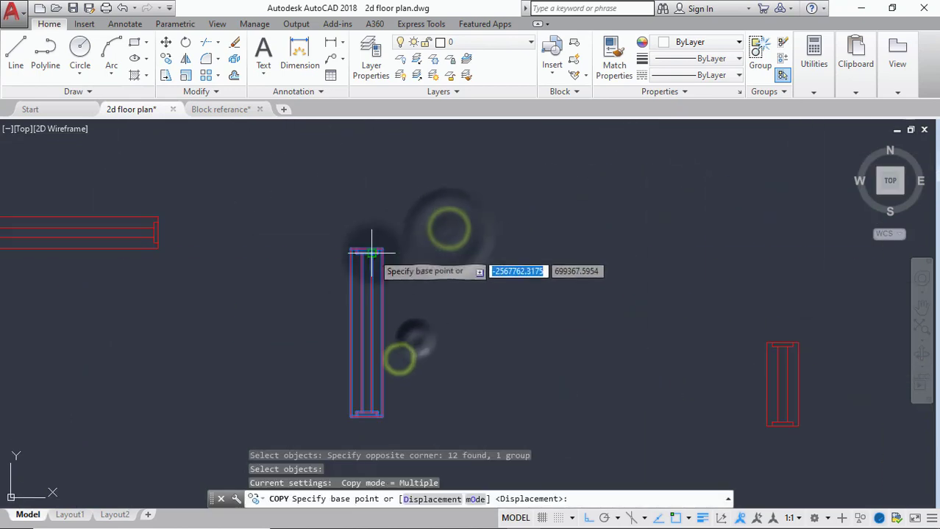
left_click(381, 239)
scroll(430, 248, "down", 3)
left_click(395, 320)
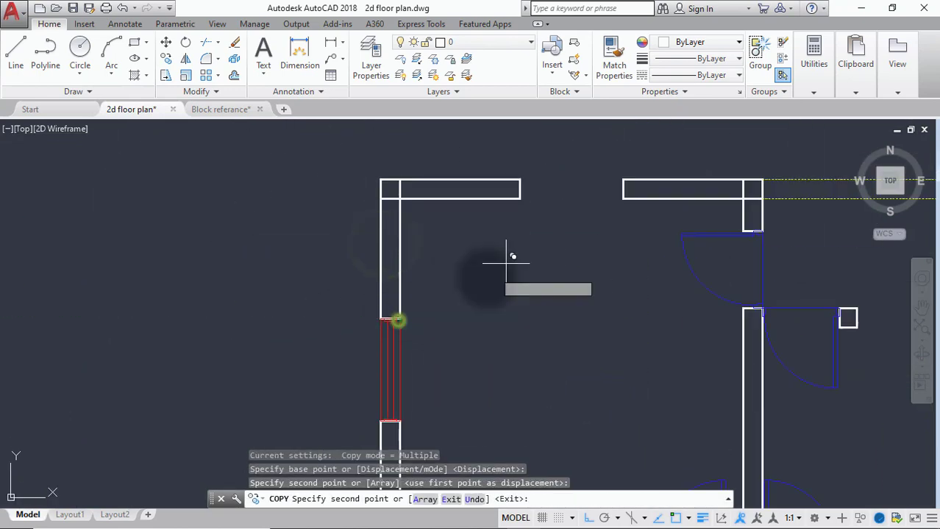
scroll(503, 258, "down", 3)
key("Escape")
left_click(186, 42)
scroll(367, 365, "up", 4)
left_click(340, 252)
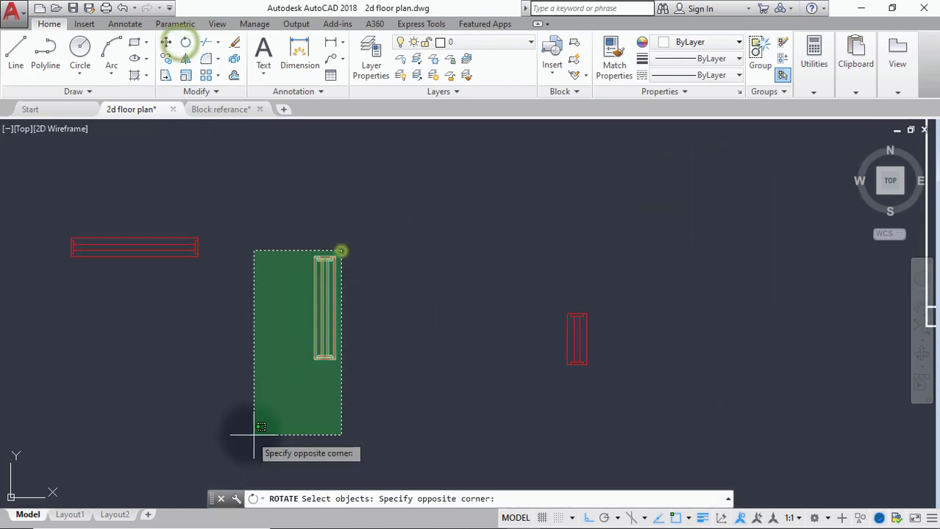
left_click(288, 410)
key("Escape")
Step: Rotate the loose mid-length vertical window to horizontal
type("r")
left_click(480, 384)
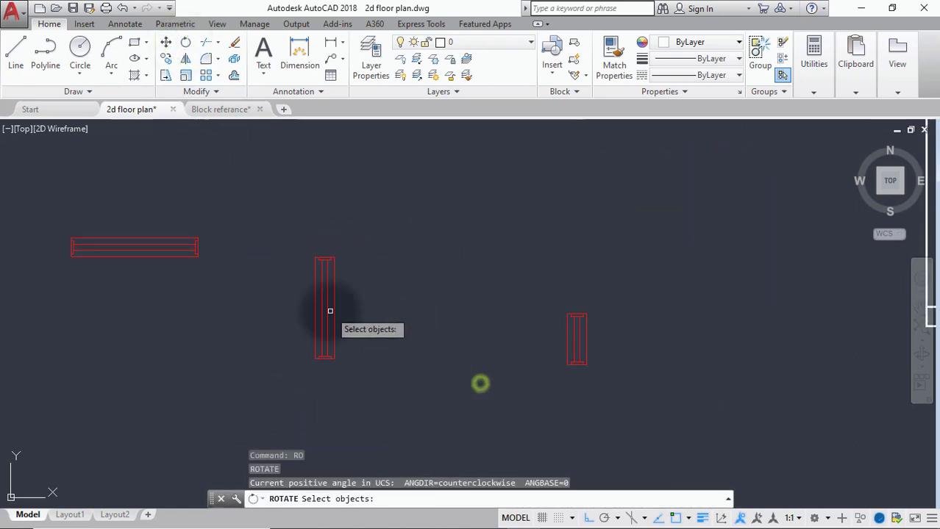
left_click(330, 314)
left_click(316, 317)
right_click(338, 312)
left_click(340, 313)
left_click(286, 278)
Step: Copy the loose horizontal mid-length window into the north wall opening of the northwest room
type("c")
left_click(363, 436)
left_click(319, 373)
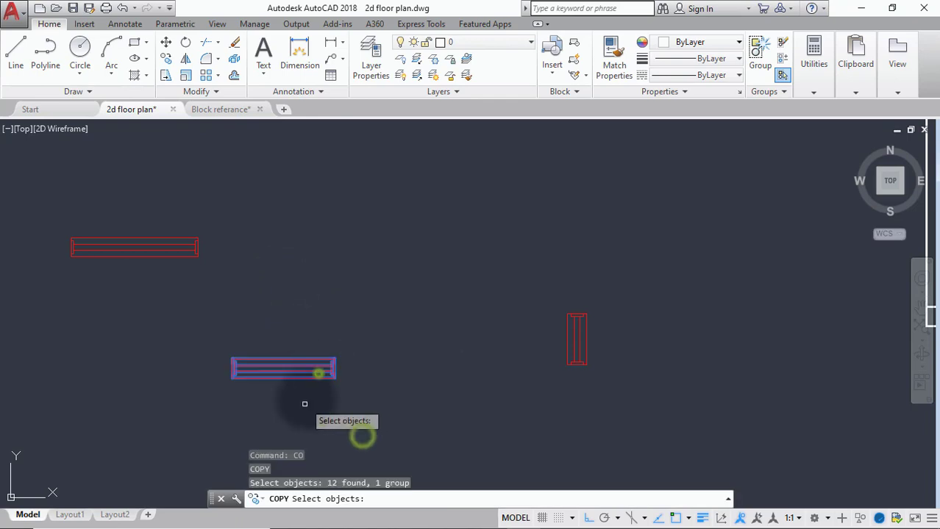
scroll(304, 404, "up", 2)
right_click(341, 384)
left_click(351, 332)
scroll(435, 398, "down", 10)
scroll(539, 252, "up", 6)
left_click(589, 281)
scroll(416, 208, "down", 5)
key("Escape")
scroll(436, 351, "up", 5)
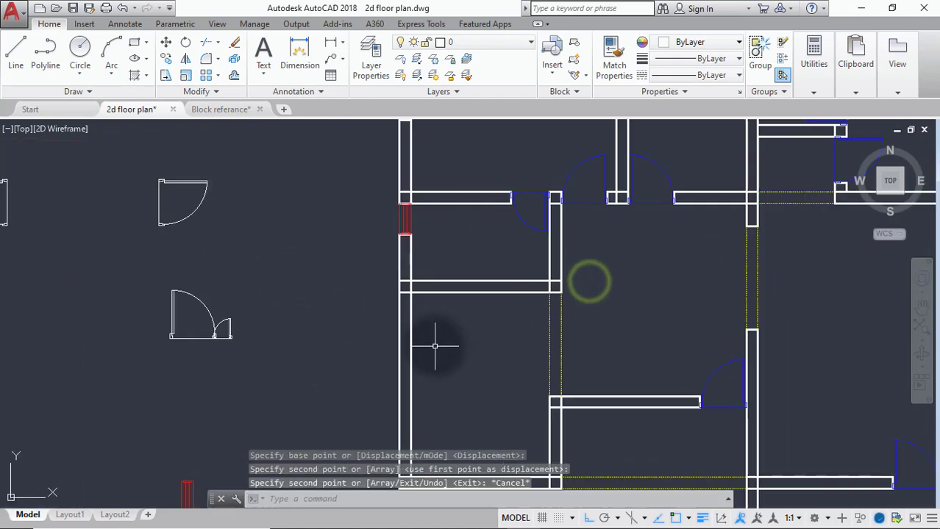
Step: Examine the terrace, dining and staircase area of the ground floor sketch for window openings still missing from the plan
scroll(435, 345, "down", 4)
middle_click_drag(435, 355, 340, 323)
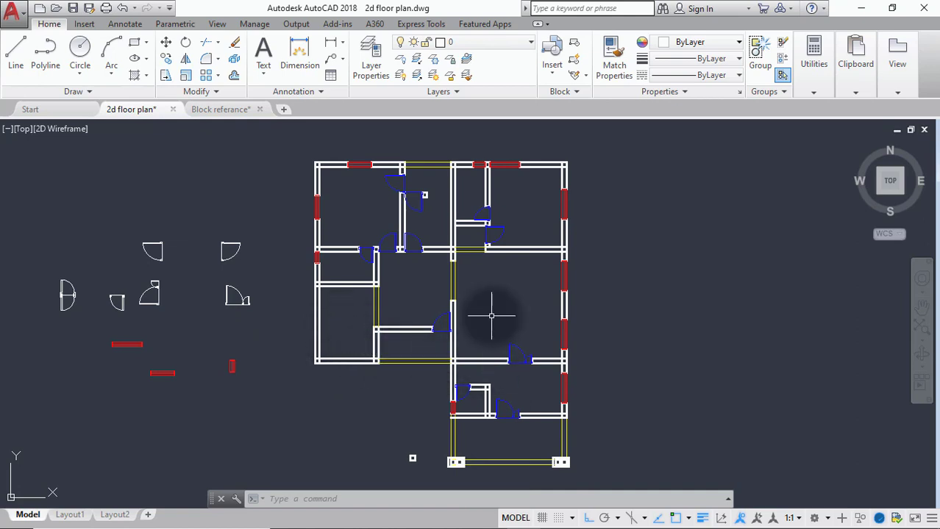
scroll(491, 316, "down", 4)
scroll(488, 302, "down", 5)
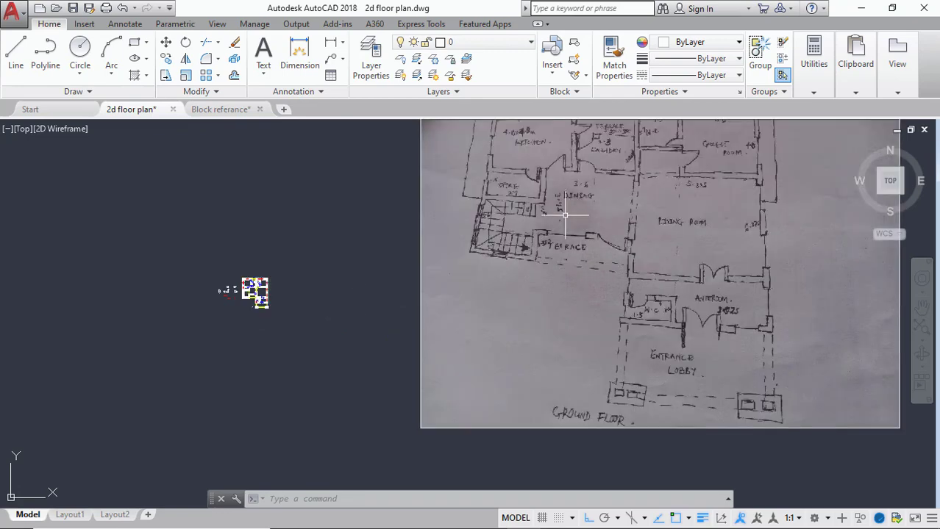
scroll(569, 233, "up", 6)
scroll(570, 245, "down", 3)
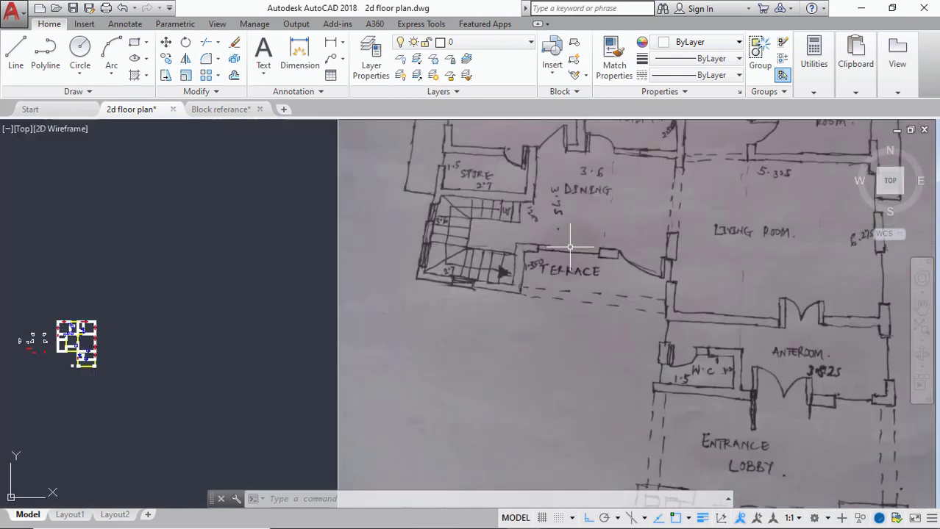
scroll(595, 254, "down", 4)
scroll(596, 254, "up", 2)
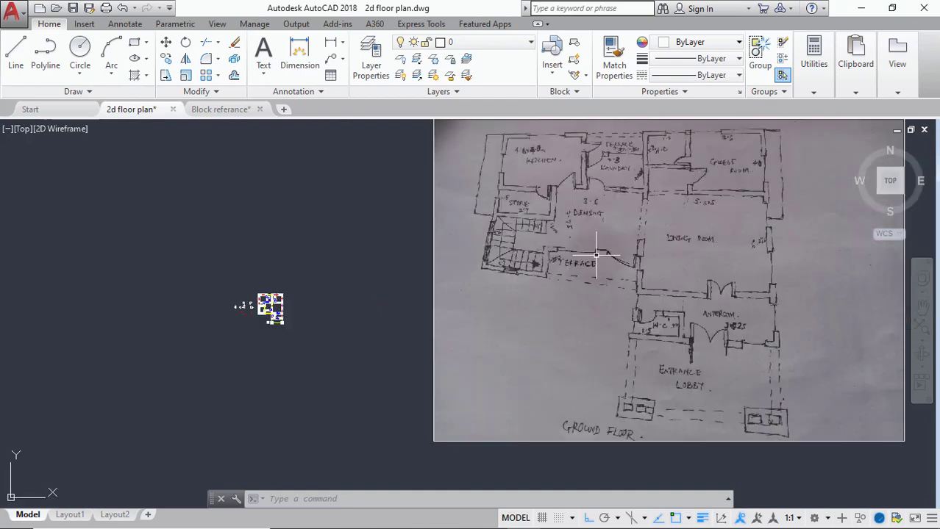
scroll(632, 265, "up", 5)
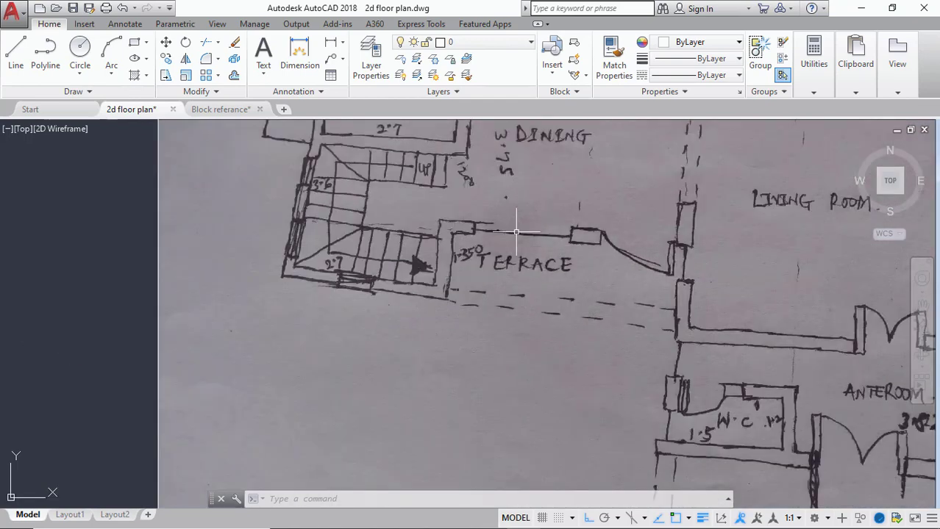
scroll(540, 232, "down", 5)
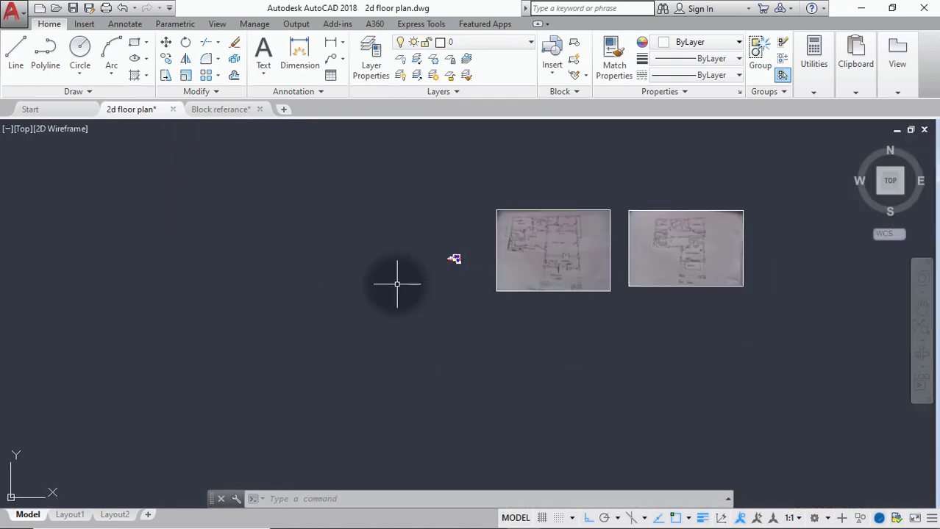
Step: Draw a vertical jamb line across the wall between dining and terrace, tracked 1200 east from the wall's inner corner
scroll(470, 259, "up", 3)
scroll(358, 254, "up", 8)
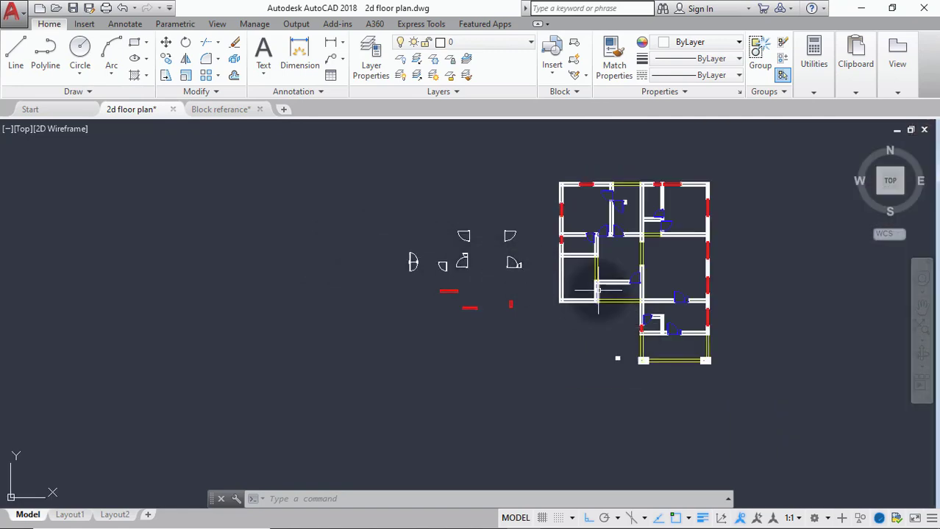
scroll(598, 291, "up", 6)
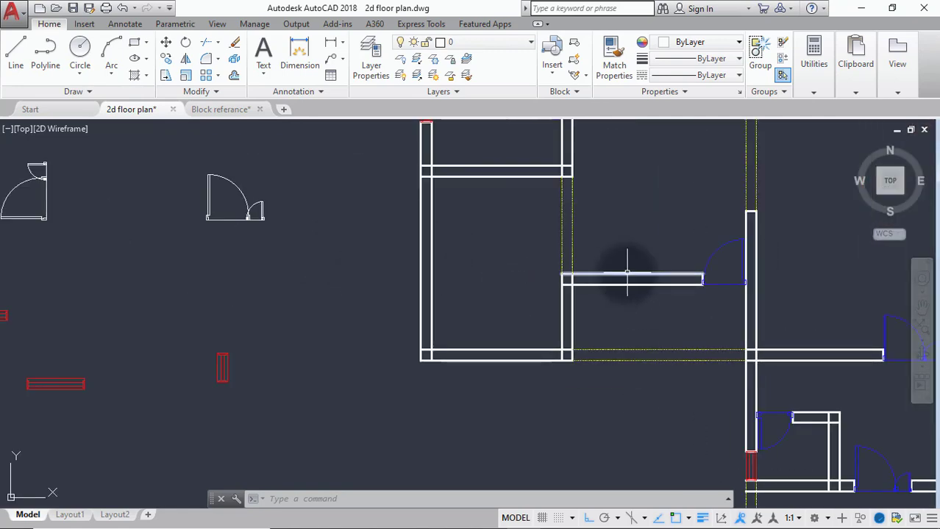
scroll(627, 275, "up", 4)
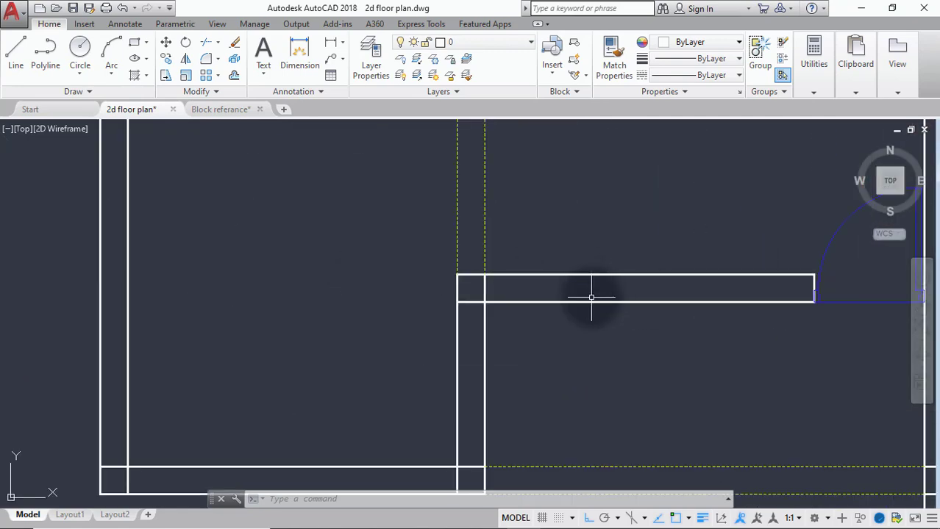
type("l")
key("Return")
type("t")
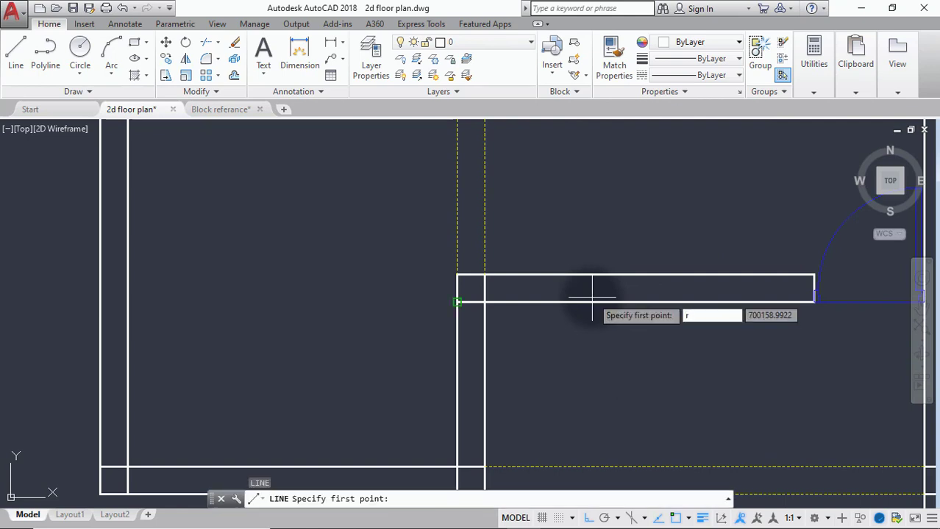
type("k")
key("Return")
left_click(485, 274)
type("1200")
key("Return")
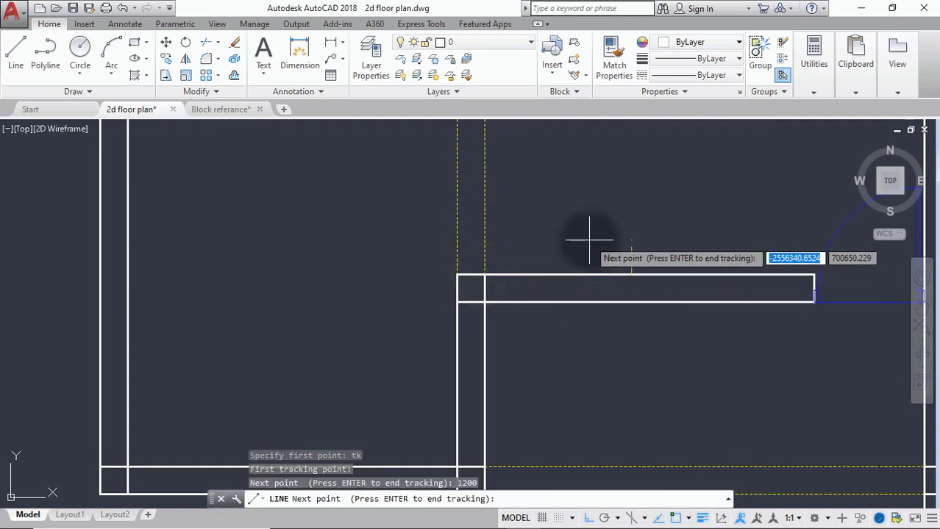
key("Return")
left_click(622, 361)
key("Escape")
Step: Trim the wall lines between the corner and the new jamb line to open the window gap in the terrace wall
type("tr")
key("Return")
key("Return")
left_click(595, 263)
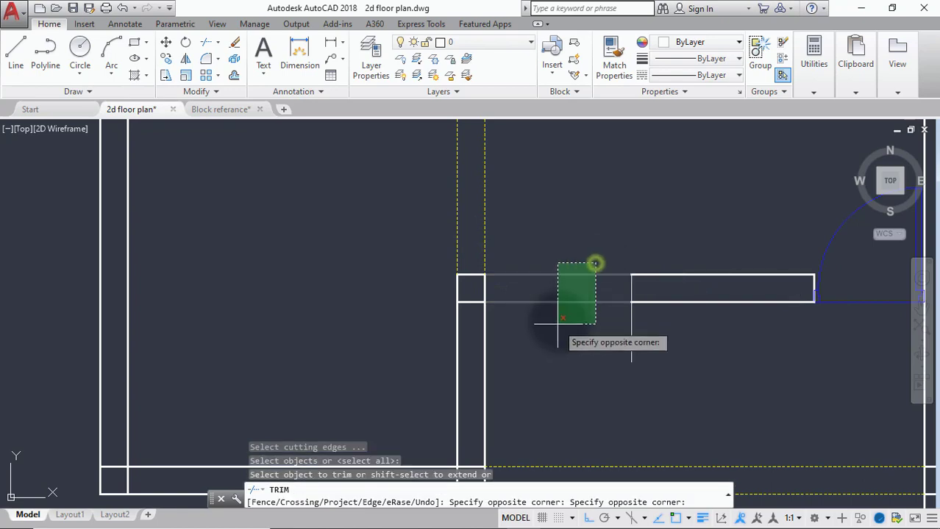
left_click(556, 325)
key("Escape")
Step: Match the new jamb line's properties to those of the adjoining terrace wall line
type("ma")
key("Return")
left_click(636, 301)
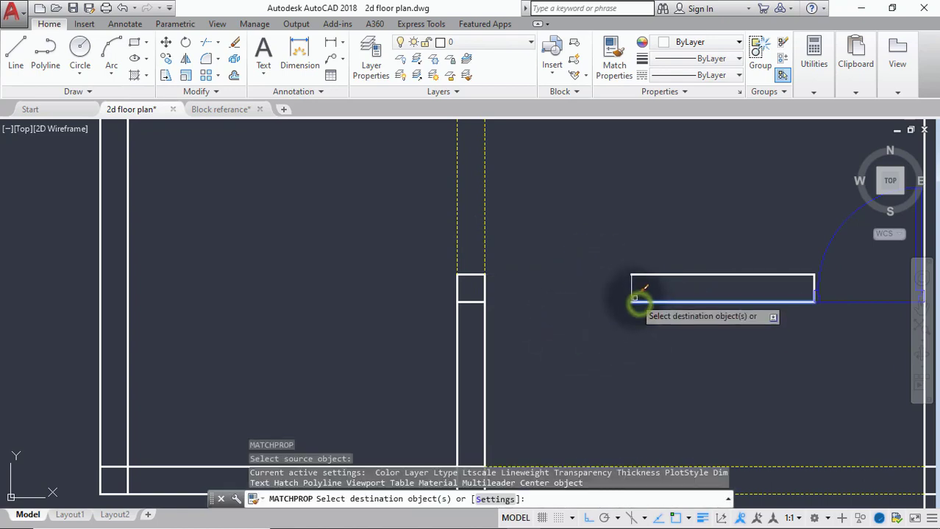
left_click(634, 298)
left_click(620, 295)
key("Return")
Step: Copy the horizontal mid-length window by its upper-right corner into the new opening in the terrace wall
scroll(634, 292, "down", 4)
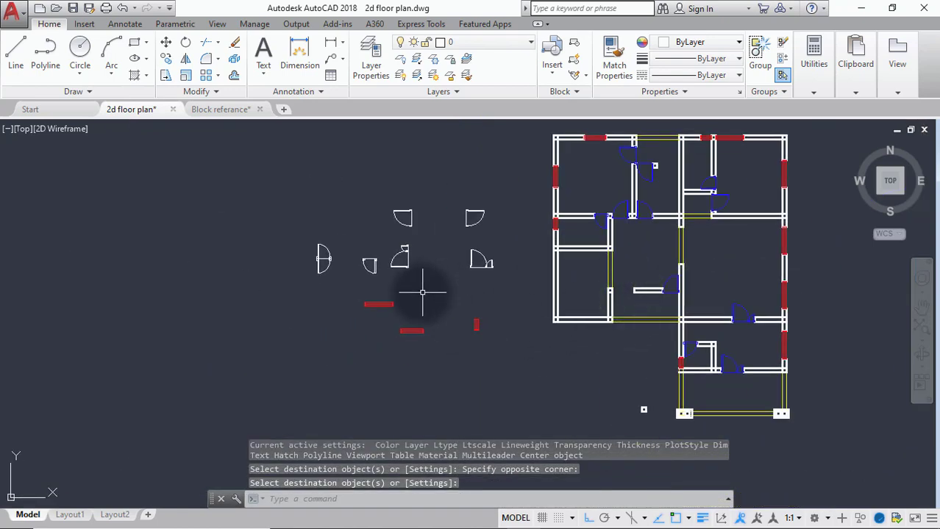
key("Escape")
type("co")
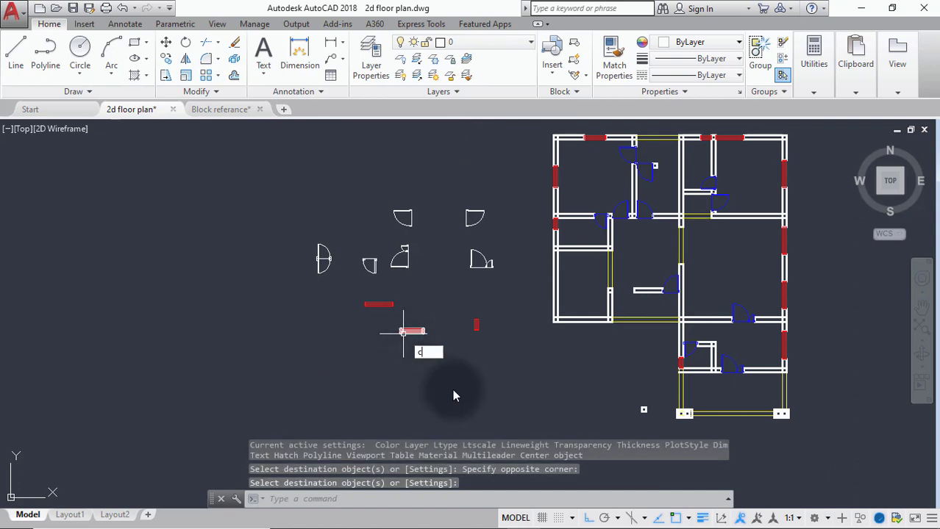
left_click(449, 376)
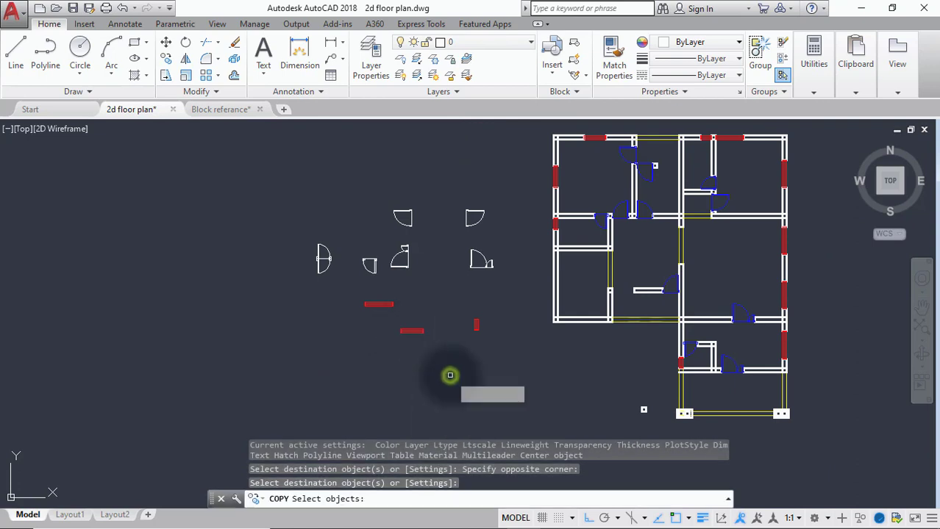
left_click(407, 328)
key("Return")
scroll(419, 328, "up", 5)
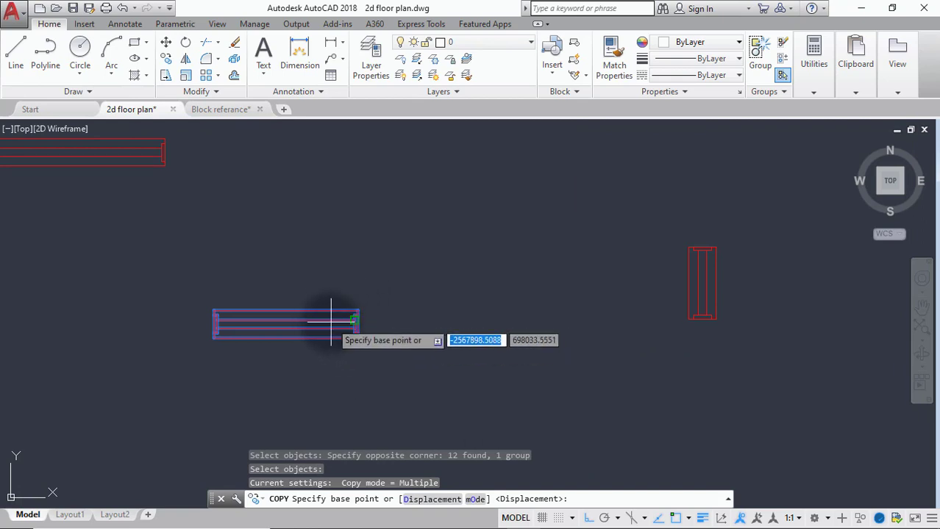
left_click(357, 310)
scroll(367, 313, "down", 3)
scroll(497, 342, "up", 6)
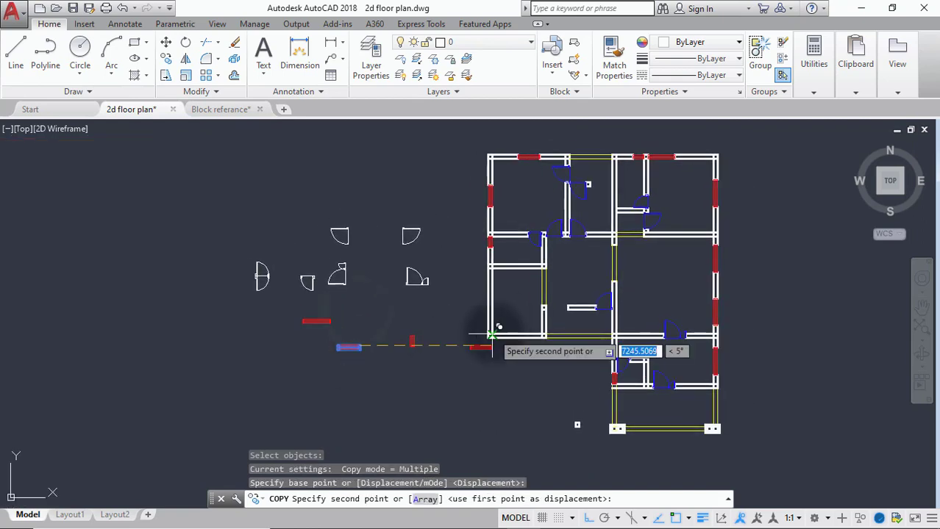
left_click(600, 311)
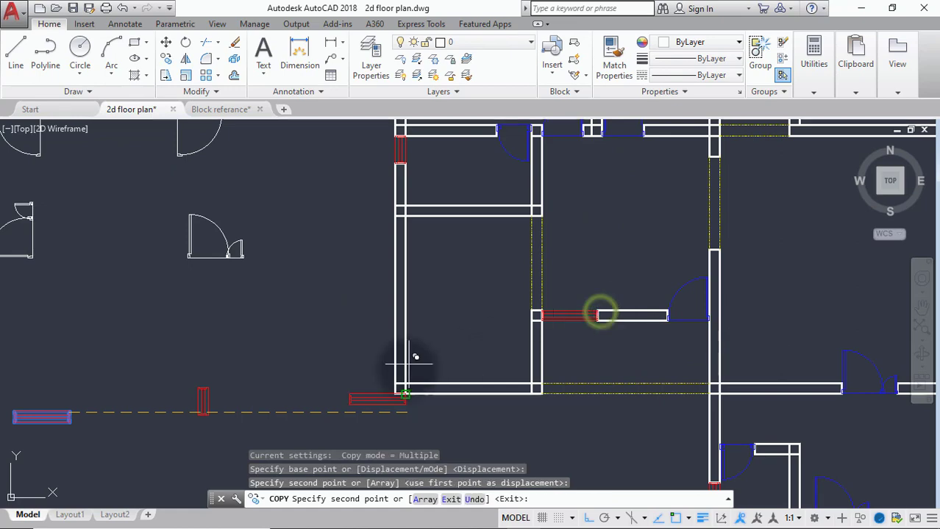
key("Escape")
Step: Examine the scanned ground floor and first floor sketches and review the doors and windows placed in the plan
scroll(388, 378, "down", 5)
middle_click_drag(388, 377, 391, 331)
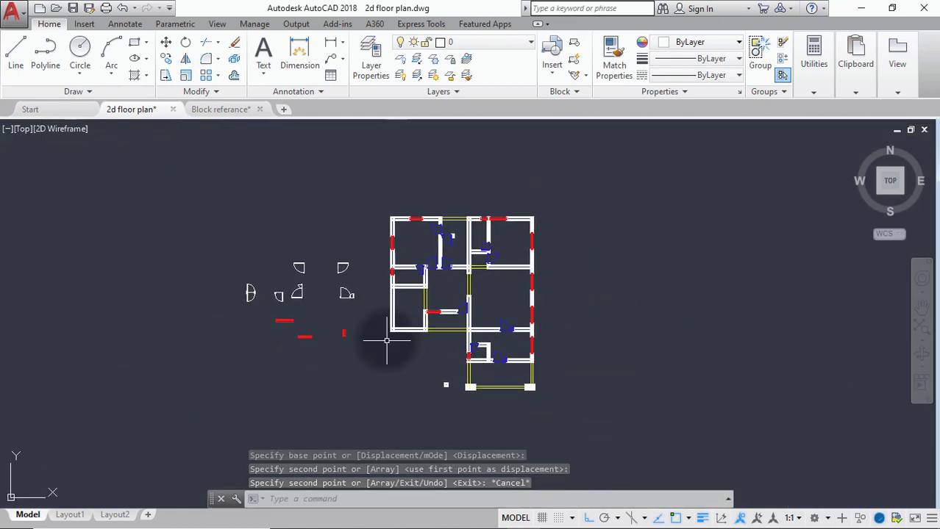
scroll(387, 341, "down", 5)
scroll(287, 364, "up", 10)
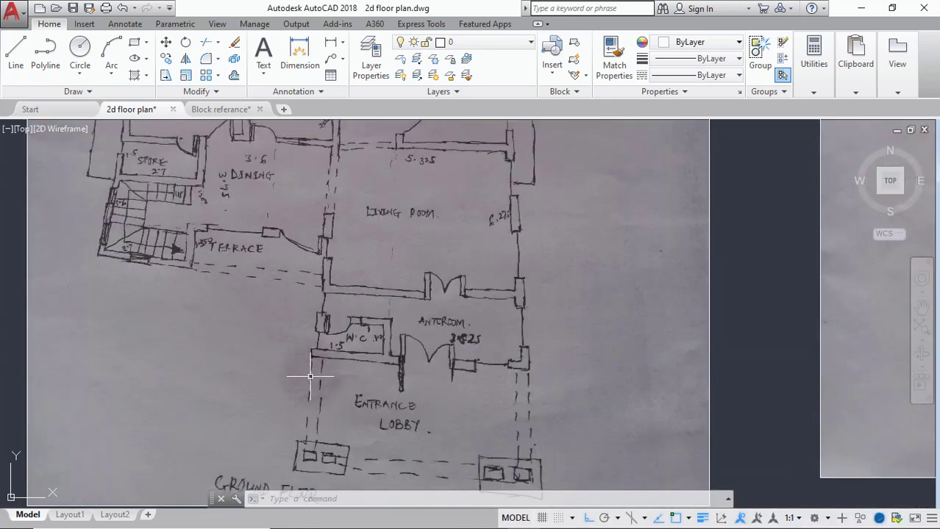
scroll(324, 368, "down", 3)
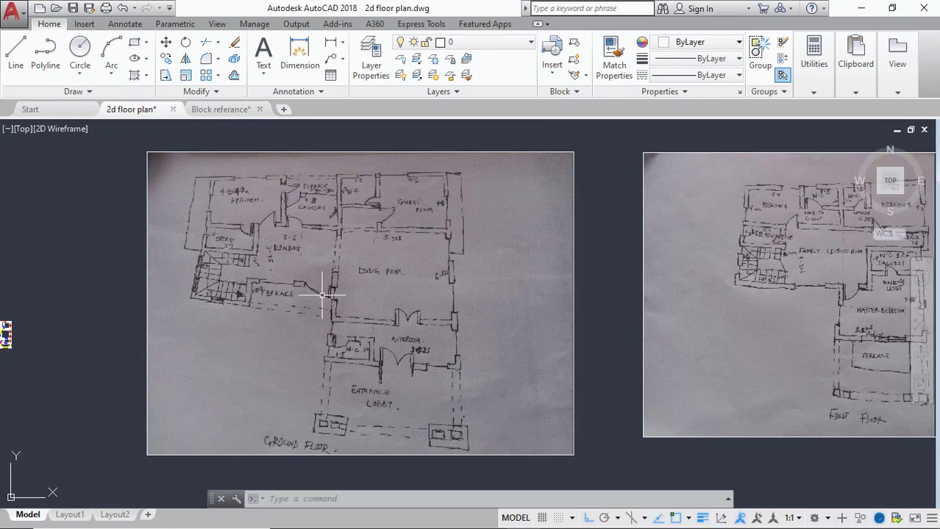
scroll(335, 291, "up", 2)
scroll(335, 292, "down", 2)
scroll(309, 311, "down", 2)
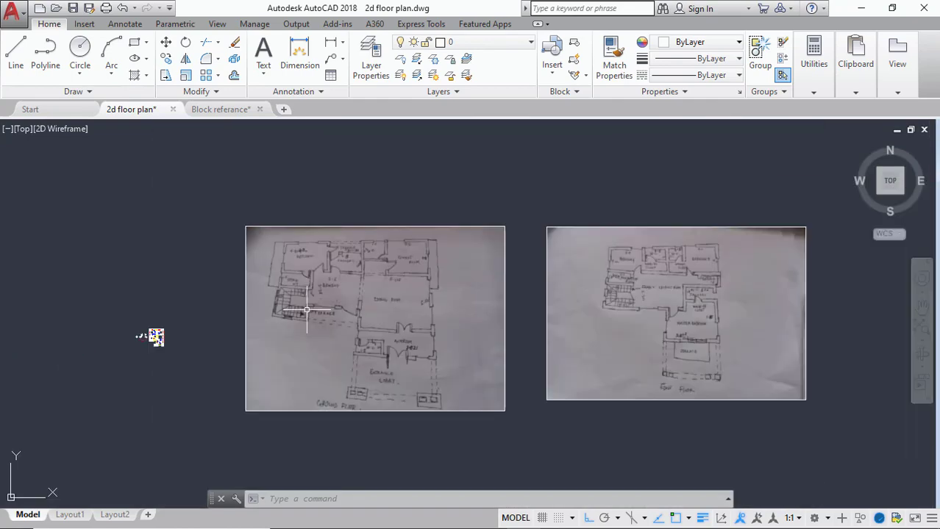
middle_click_drag(310, 311, 451, 308)
scroll(297, 329, "up", 2)
scroll(297, 329, "up", 8)
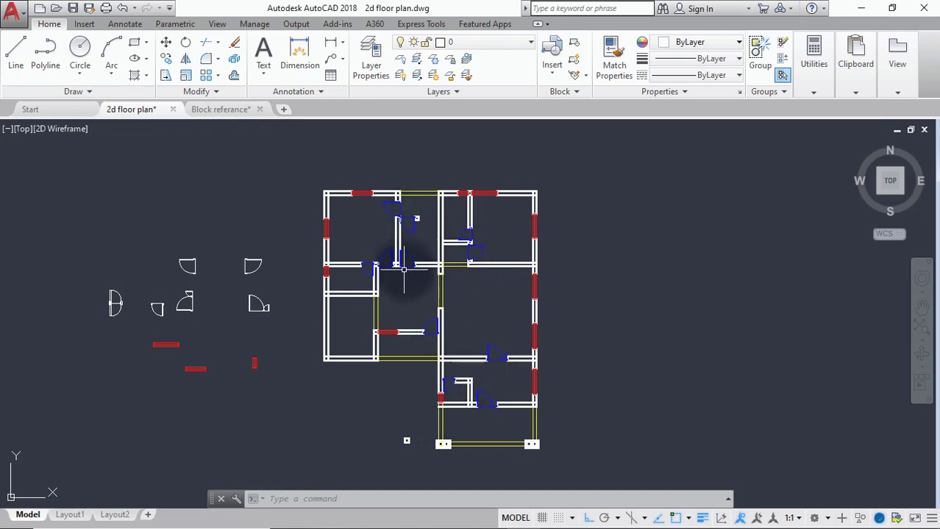
Step: Check the staircase and terrace windows in the ground floor sketch against the openings in the floor plan
scroll(383, 309, "down", 8)
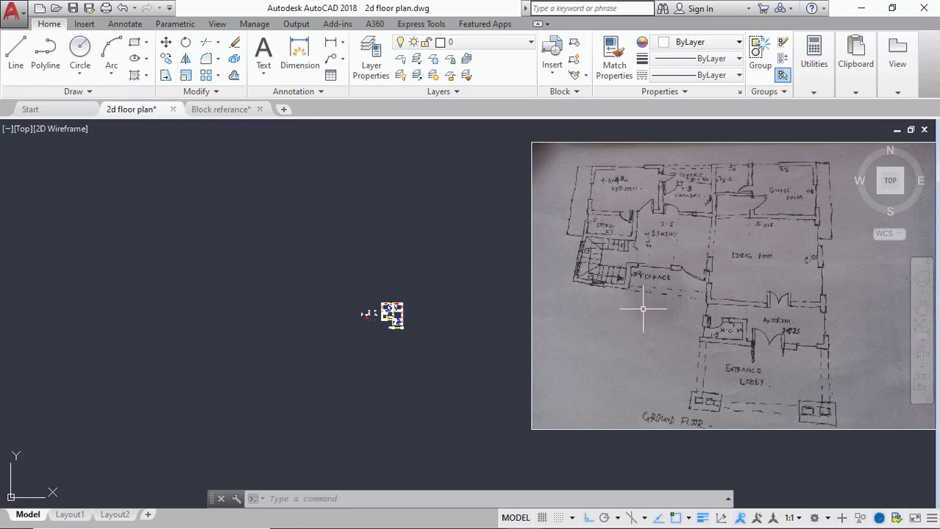
scroll(699, 281, "up", 2)
scroll(703, 282, "up", 3)
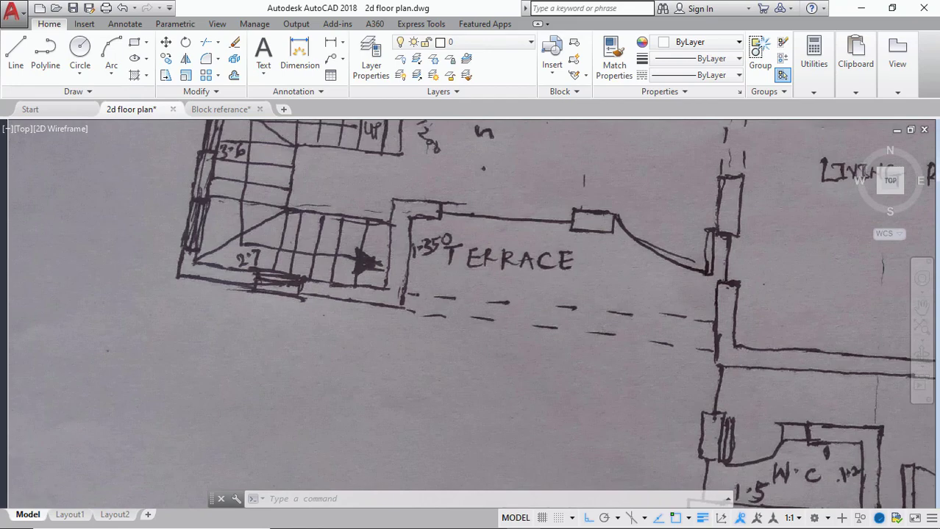
scroll(703, 285, "down", 6)
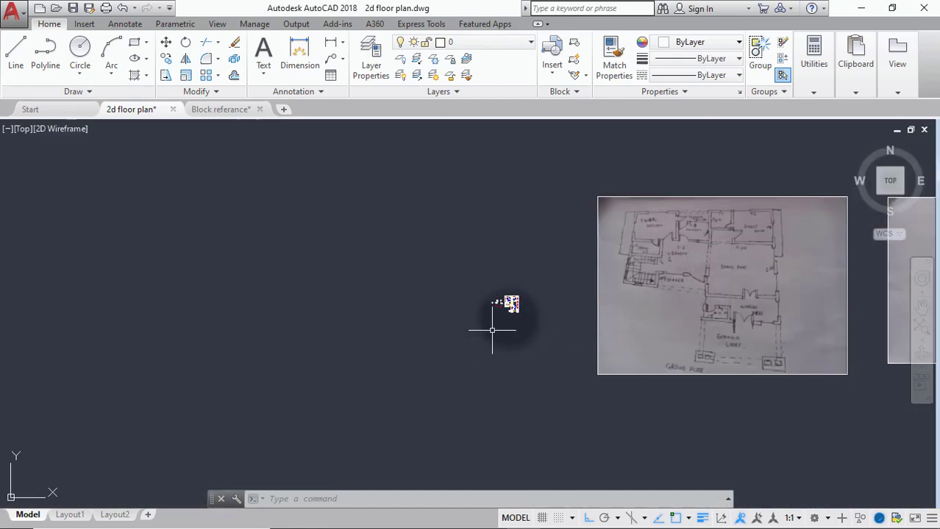
scroll(498, 309, "up", 8)
scroll(482, 247, "up", 2)
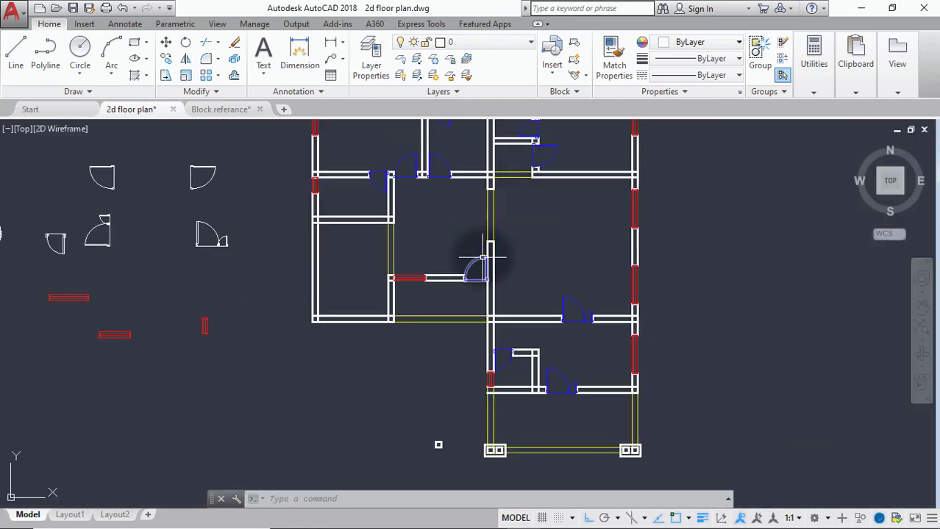
scroll(483, 259, "down", 2)
middle_click_drag(483, 262, 498, 315)
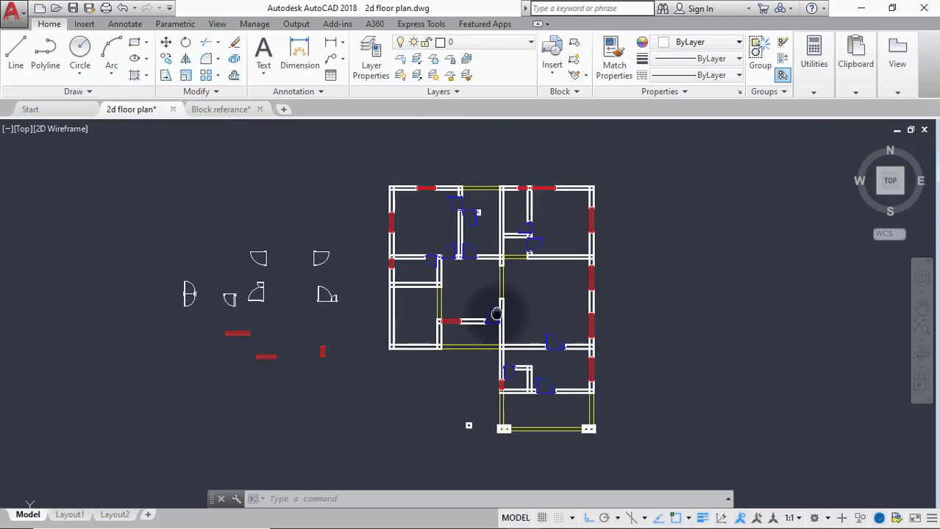
scroll(489, 215, "up", 4)
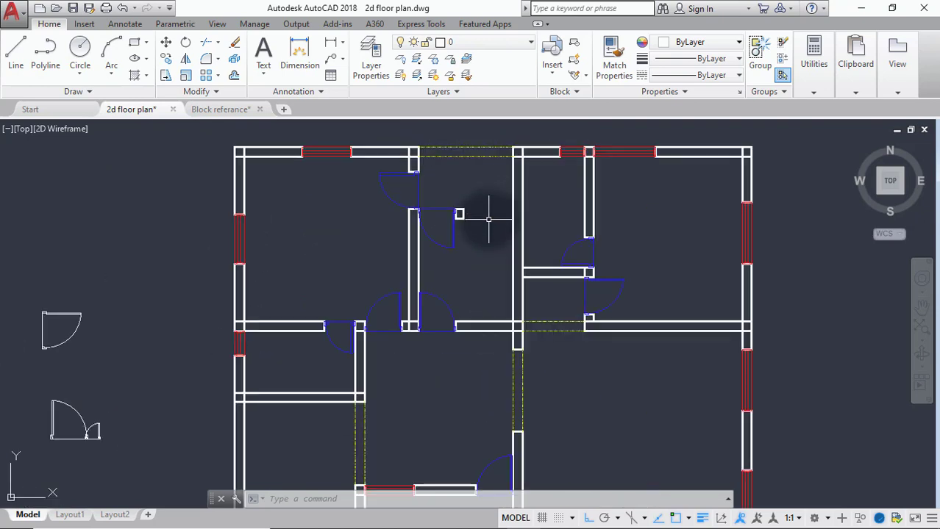
scroll(489, 219, "down", 4)
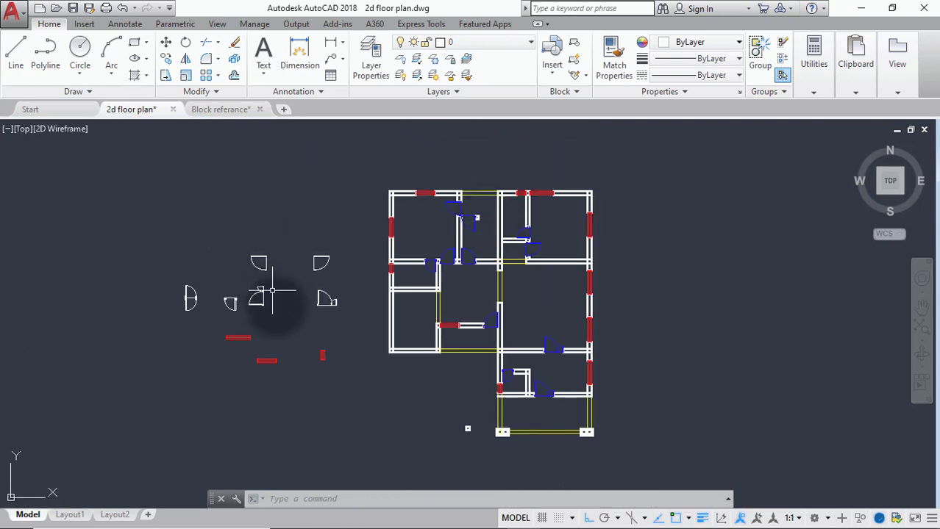
Step: Copy the horizontal mid-length window by its lower-right corner, with Ortho off, into the gap between the laundry's small wall stub and the adjoining vertical wall
left_click(166, 59)
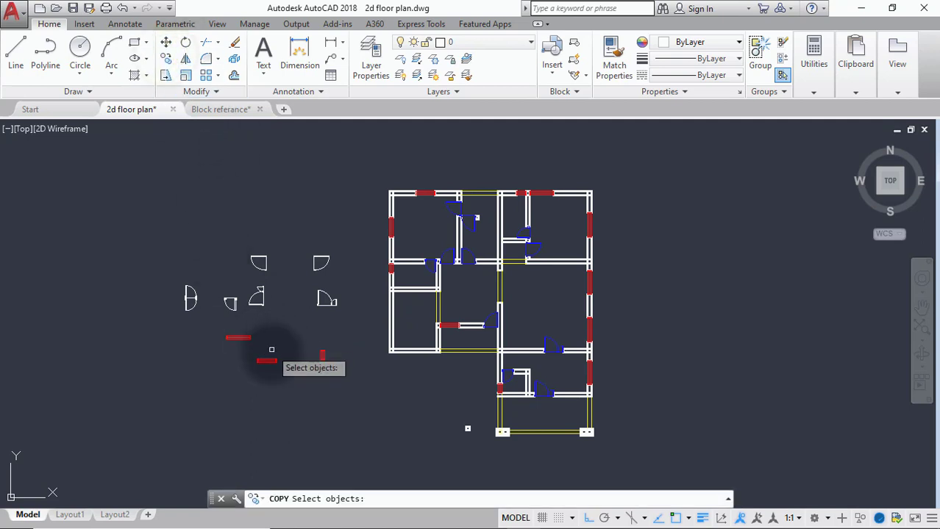
left_click(267, 360)
scroll(267, 385, "up", 6)
key("Return")
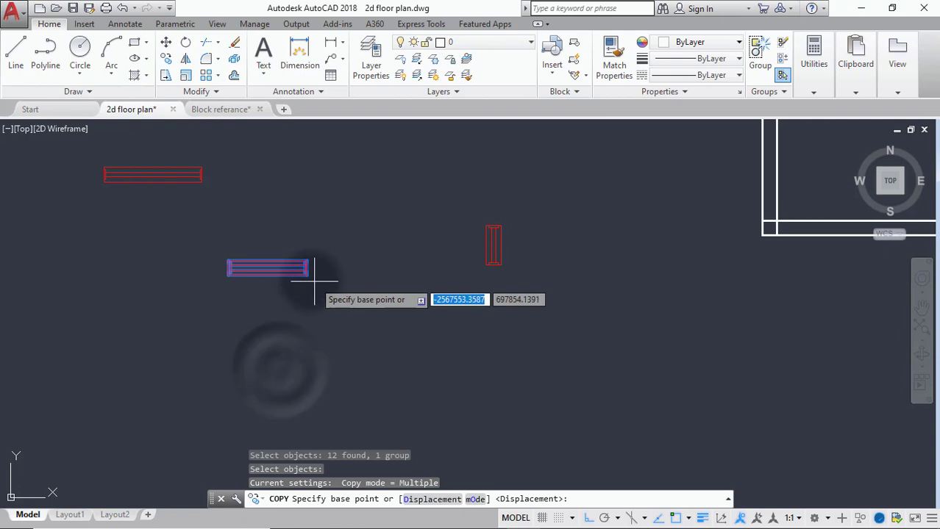
left_click(310, 270)
scroll(341, 269, "down", 4)
scroll(349, 268, "down", 1)
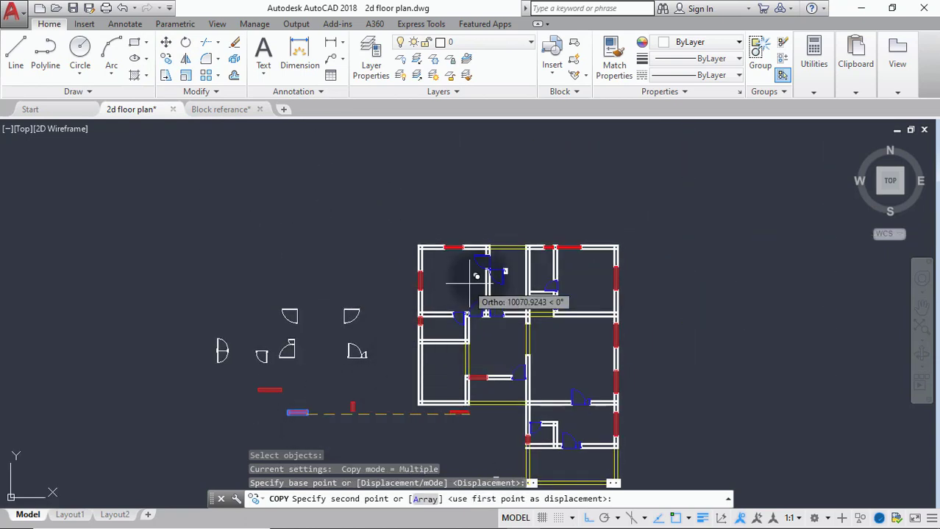
scroll(541, 256, "up", 5)
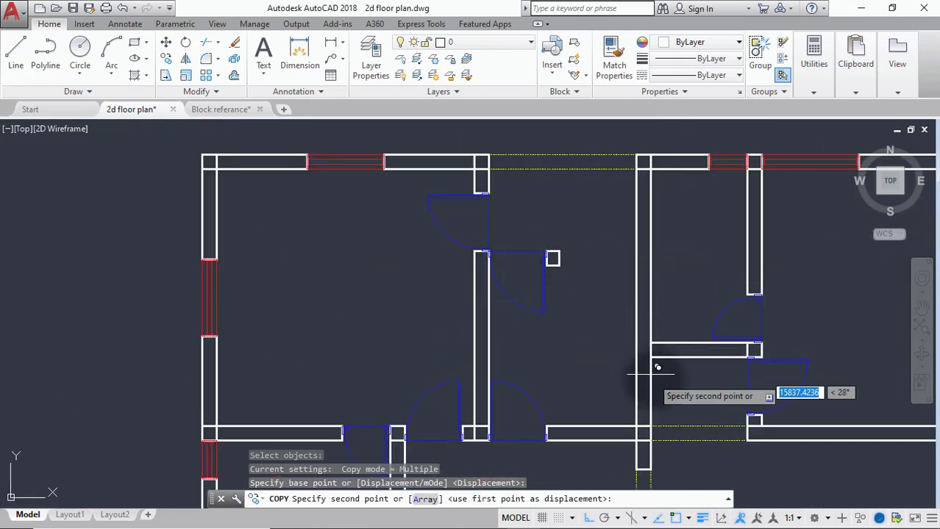
left_click(586, 518)
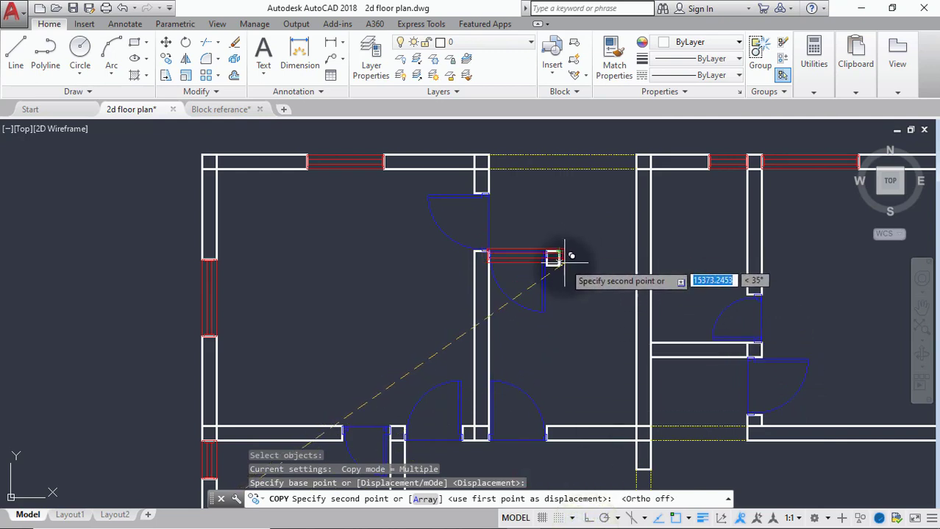
left_click(637, 259)
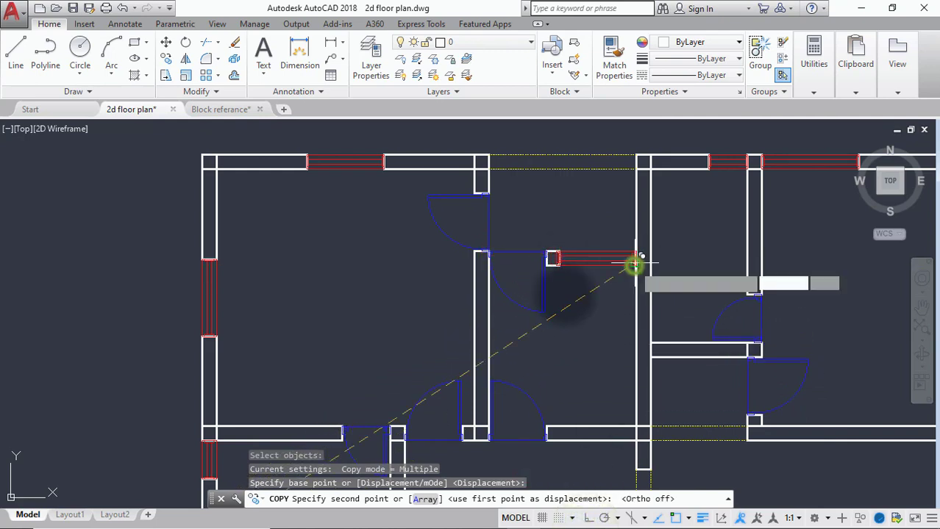
key("Escape")
Step: Compare the doors and windows across the ground floor sketch, from entrance lobby to kitchen and staircase, with those in the floor plan
scroll(477, 347, "down", 6)
middle_click_drag(466, 297, 461, 202)
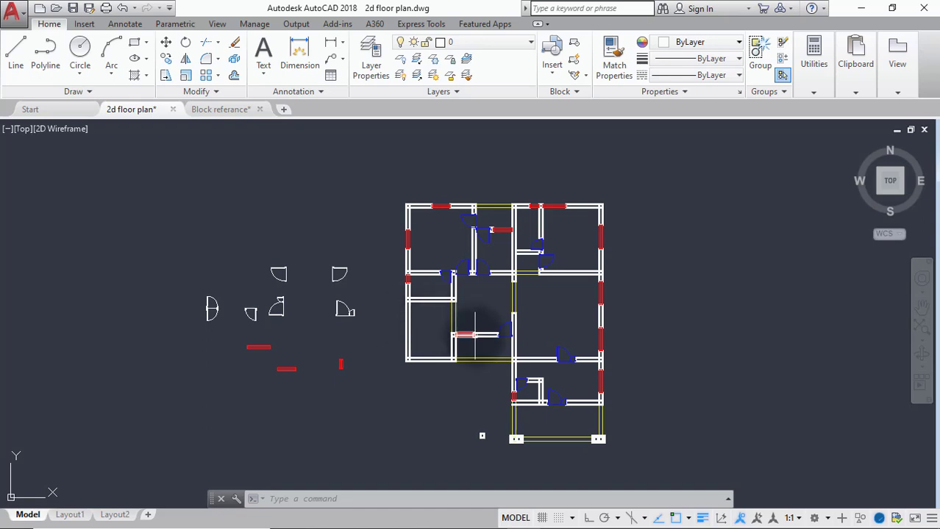
scroll(476, 345, "down", 8)
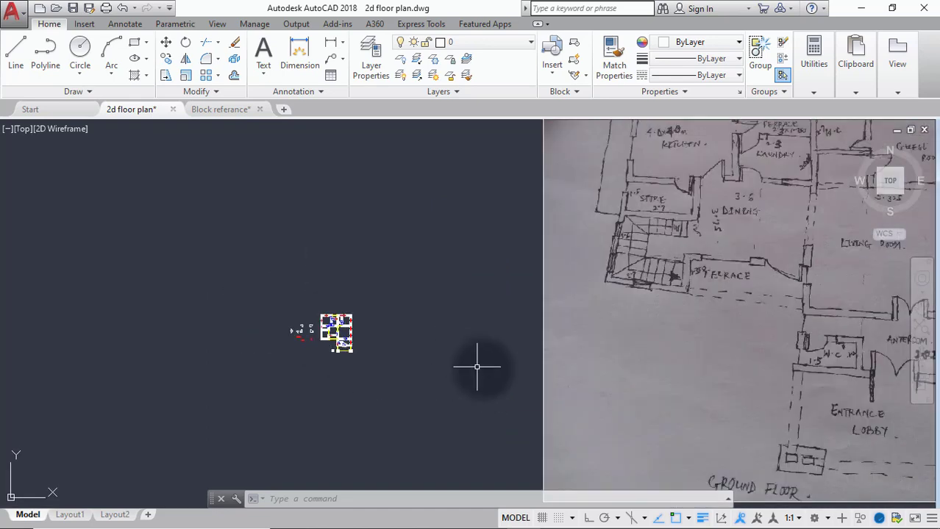
middle_click_drag(536, 372, 382, 342)
scroll(460, 341, "down", 2)
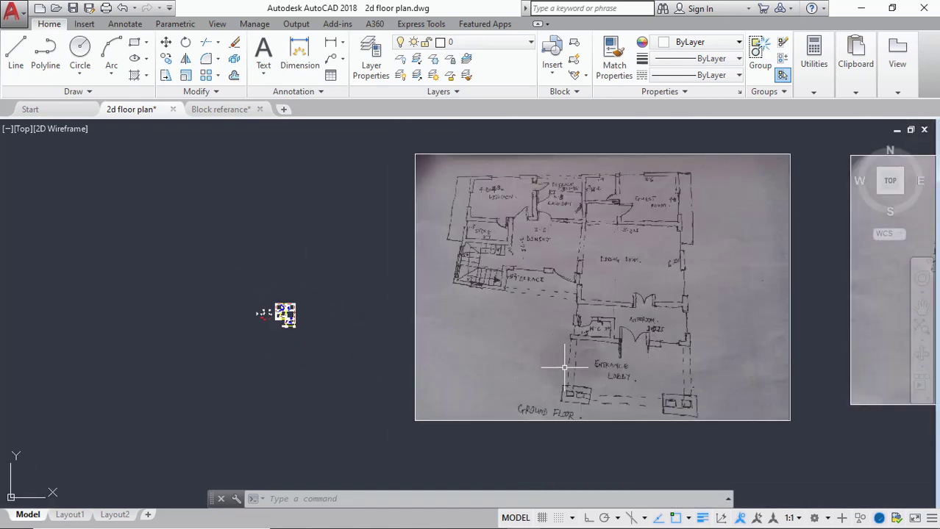
scroll(625, 335, "up", 2)
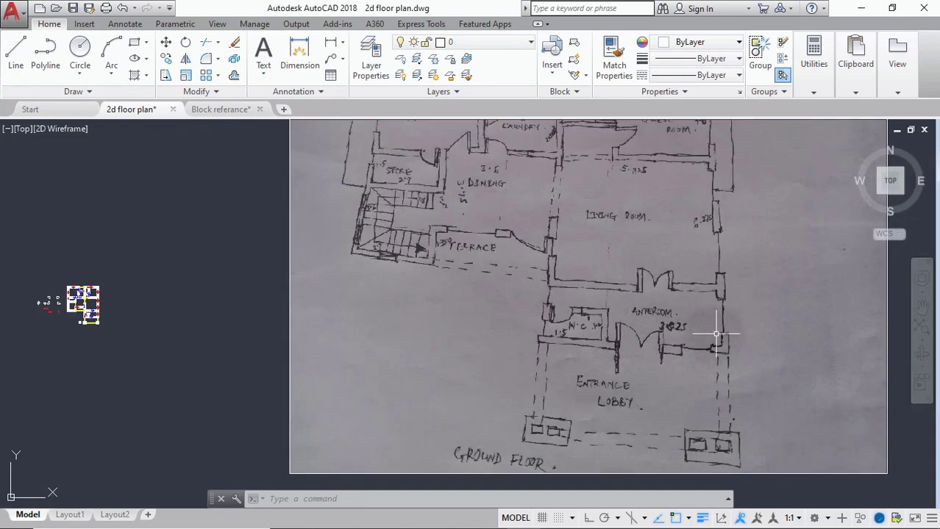
middle_click_drag(720, 195, 723, 347)
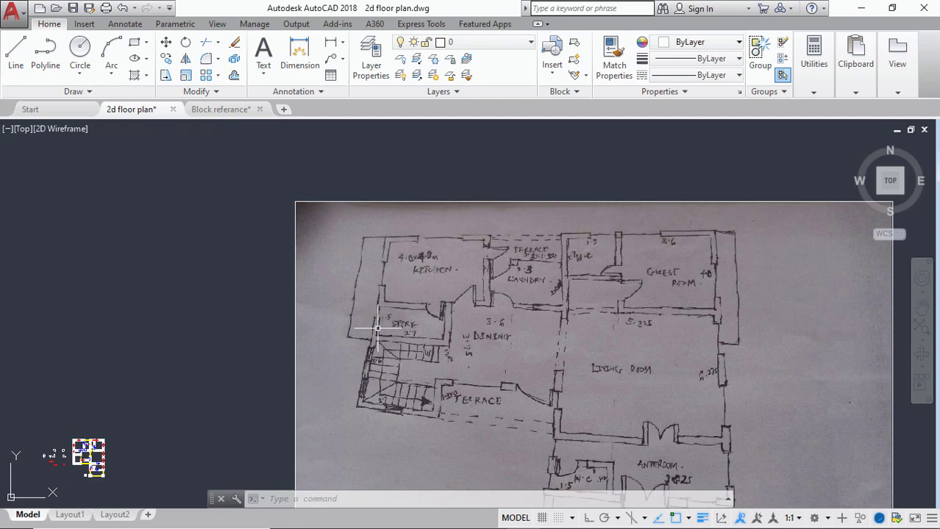
scroll(469, 374, "down", 4)
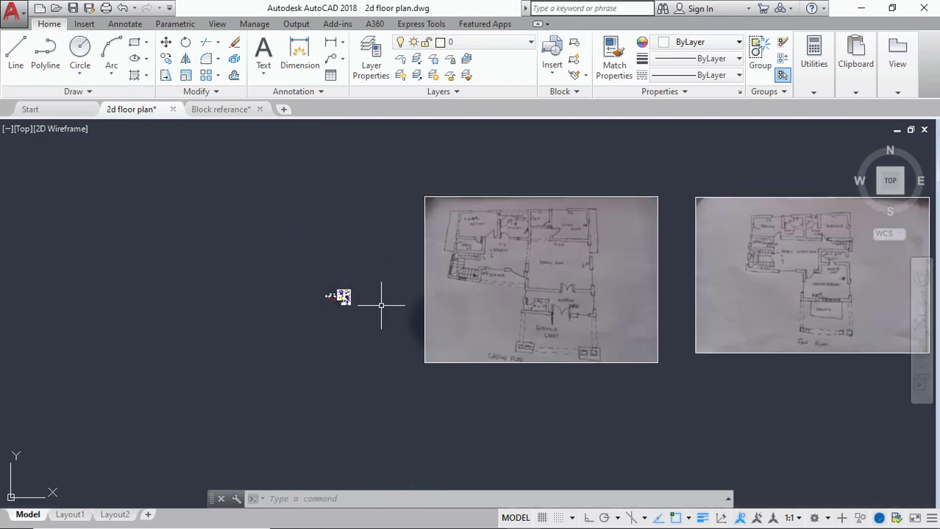
scroll(242, 274, "up", 3)
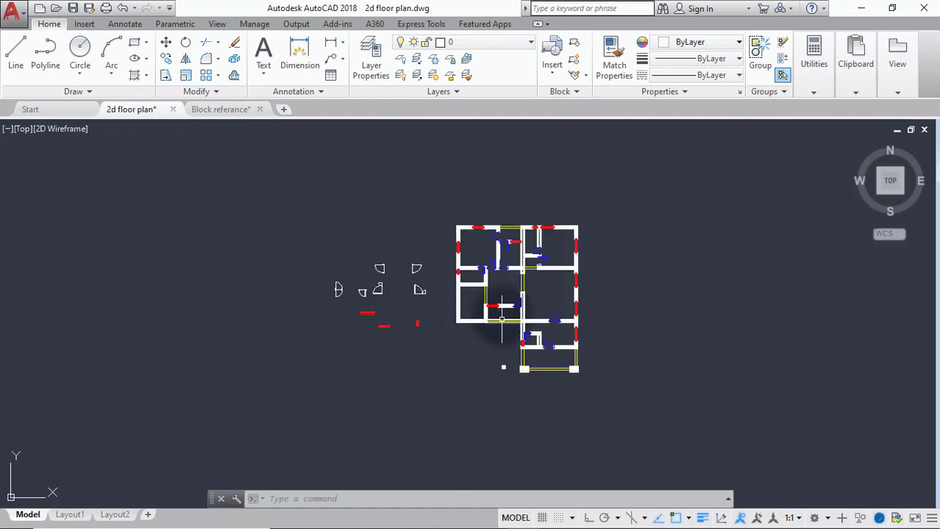
scroll(503, 318, "up", 5)
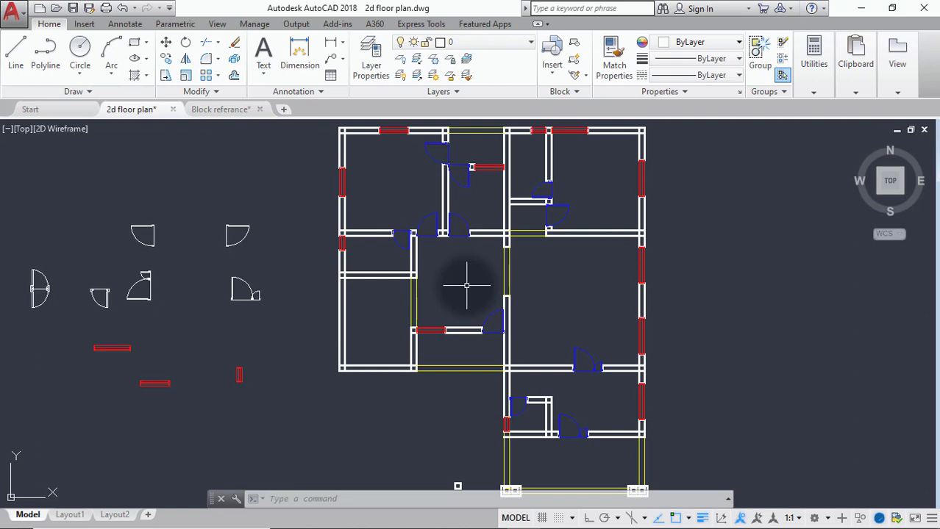
scroll(466, 286, "down", 2)
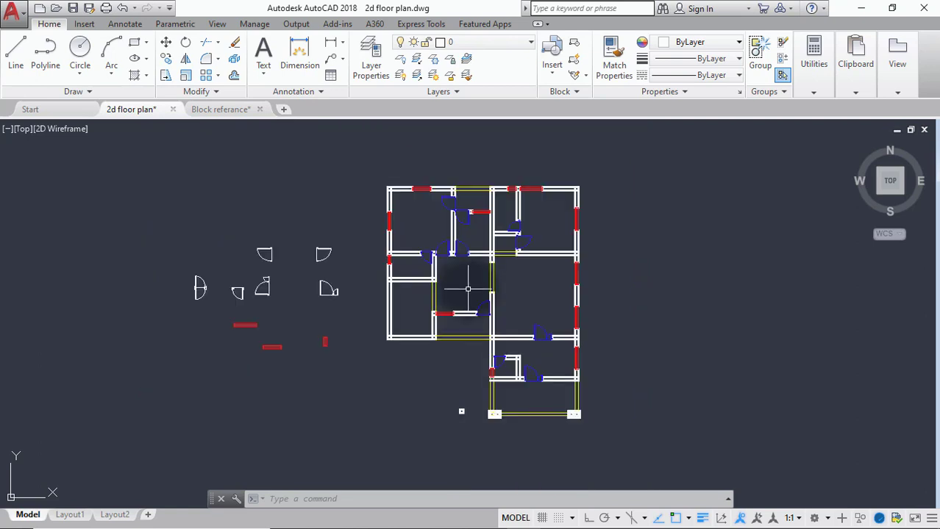